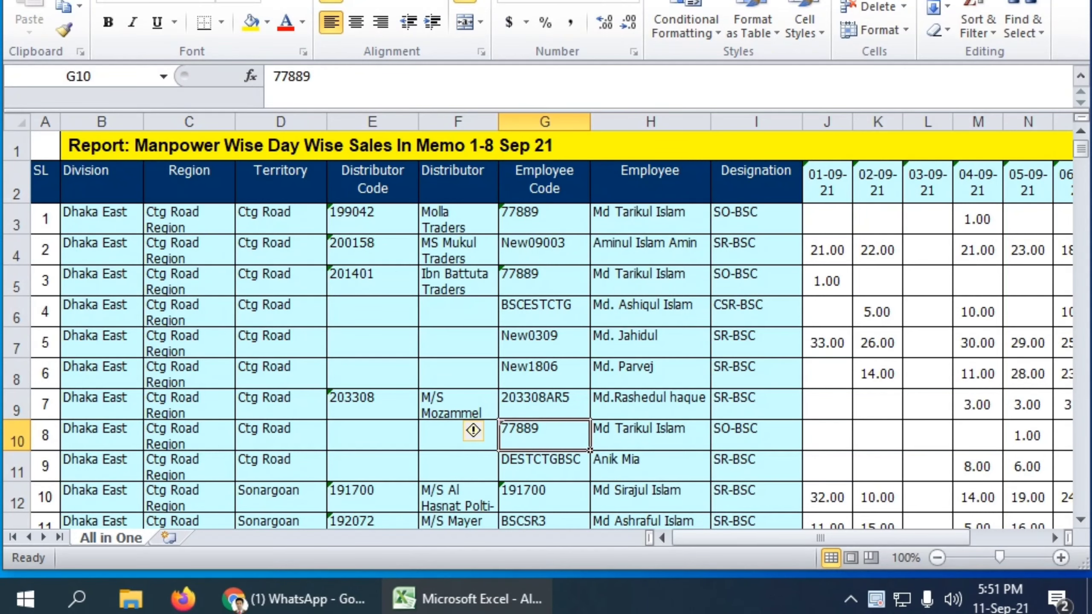
Examine the report's rows and its header cells from SL and Division through Designation.
{"action": "scroll", "coordinate": [546, 330], "scroll_direction": "down", "scroll_amount": 18}
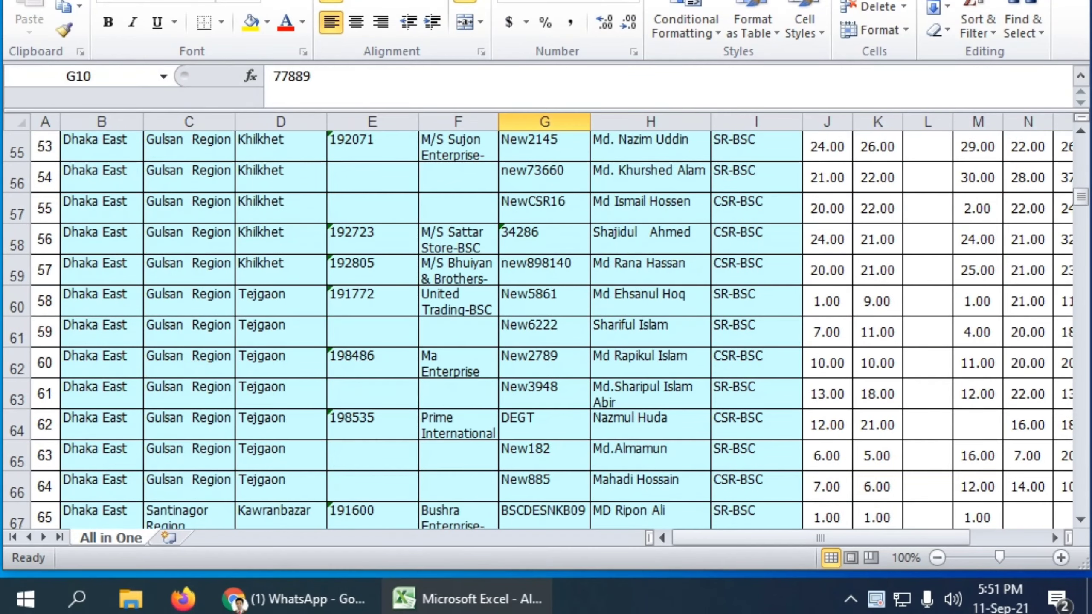
{"action": "left_click_drag", "start_coordinate": [1081, 196], "coordinate": [1080, 149]}
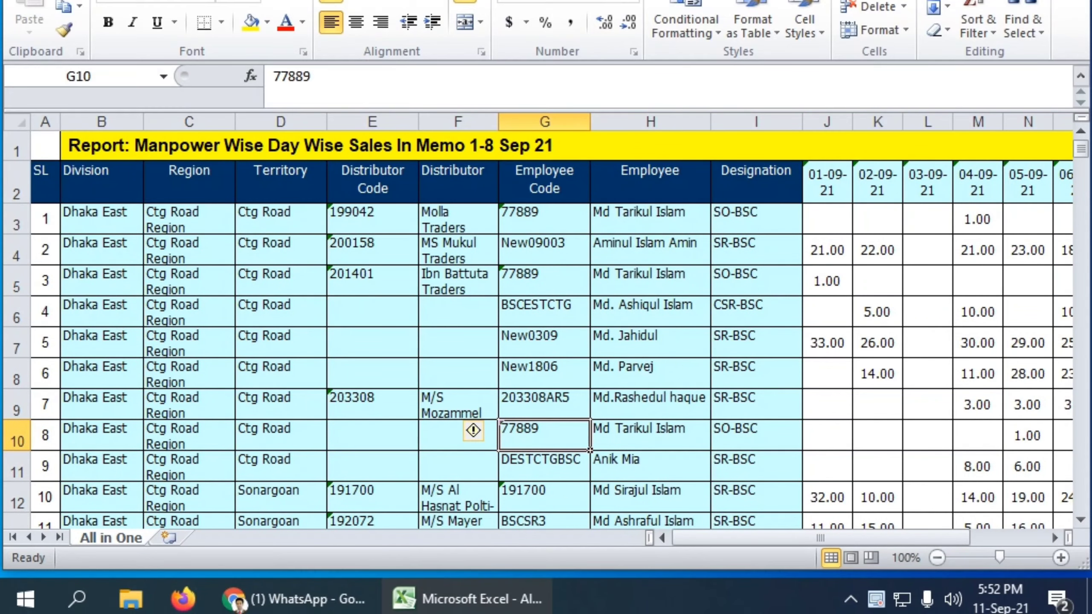
{"action": "left_click", "coordinate": [46, 182]}
{"action": "left_click", "coordinate": [101, 183]}
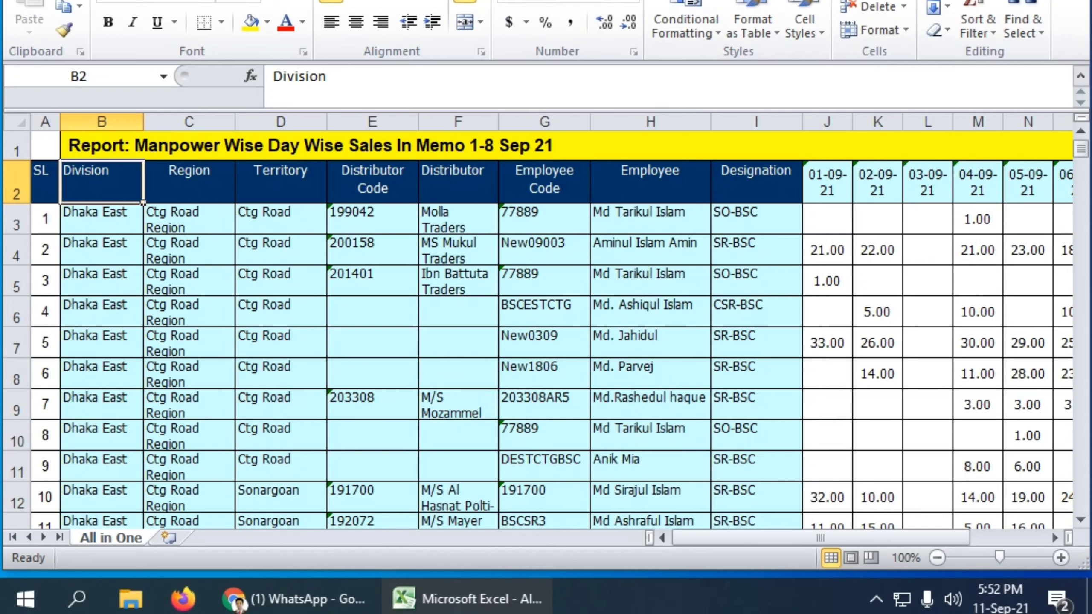
{"action": "left_click", "coordinate": [189, 182]}
{"action": "left_click", "coordinate": [281, 182]}
{"action": "left_click", "coordinate": [372, 182]}
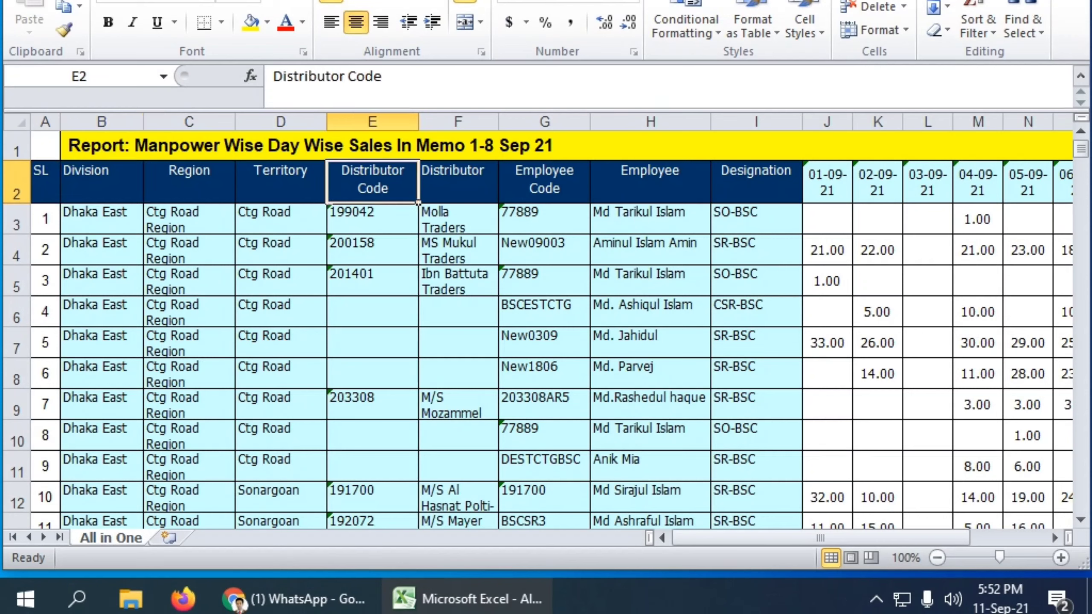
{"action": "left_click", "coordinate": [458, 182]}
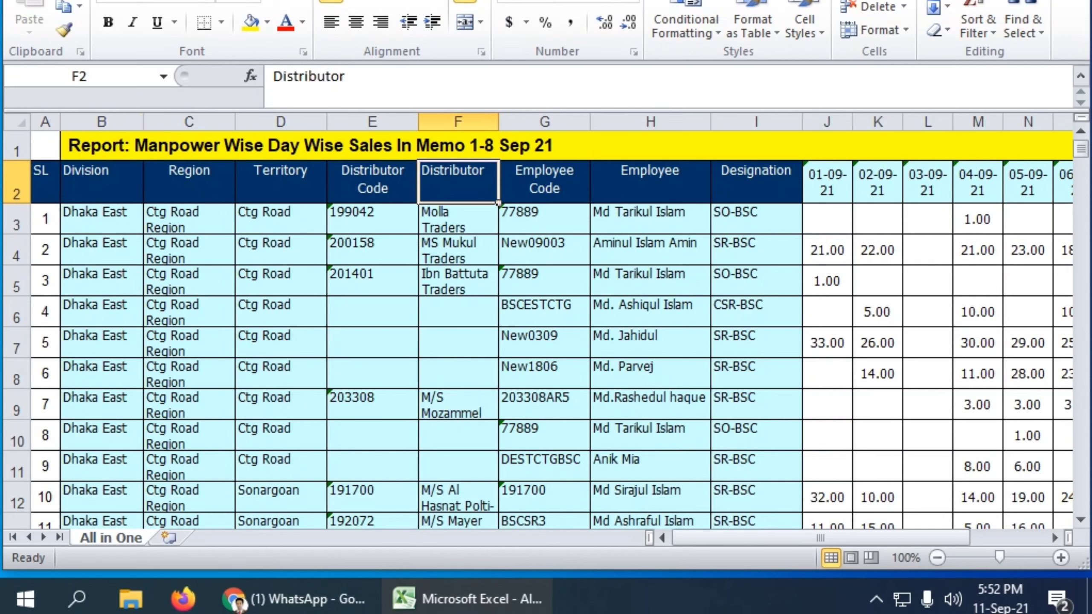
{"action": "left_click", "coordinate": [544, 182]}
{"action": "left_click", "coordinate": [650, 182]}
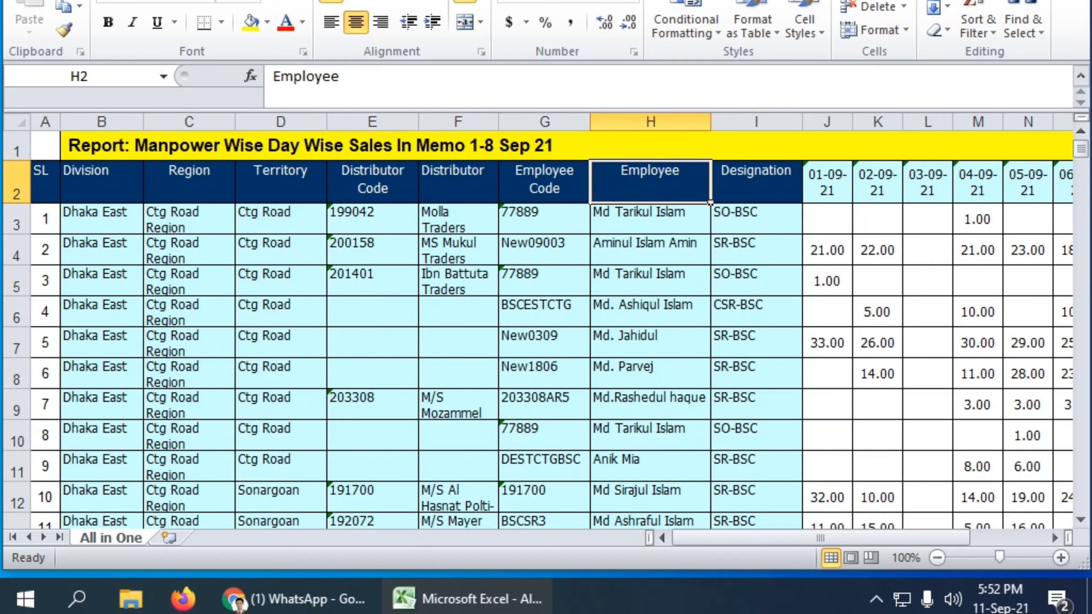
{"action": "left_click", "coordinate": [757, 182]}
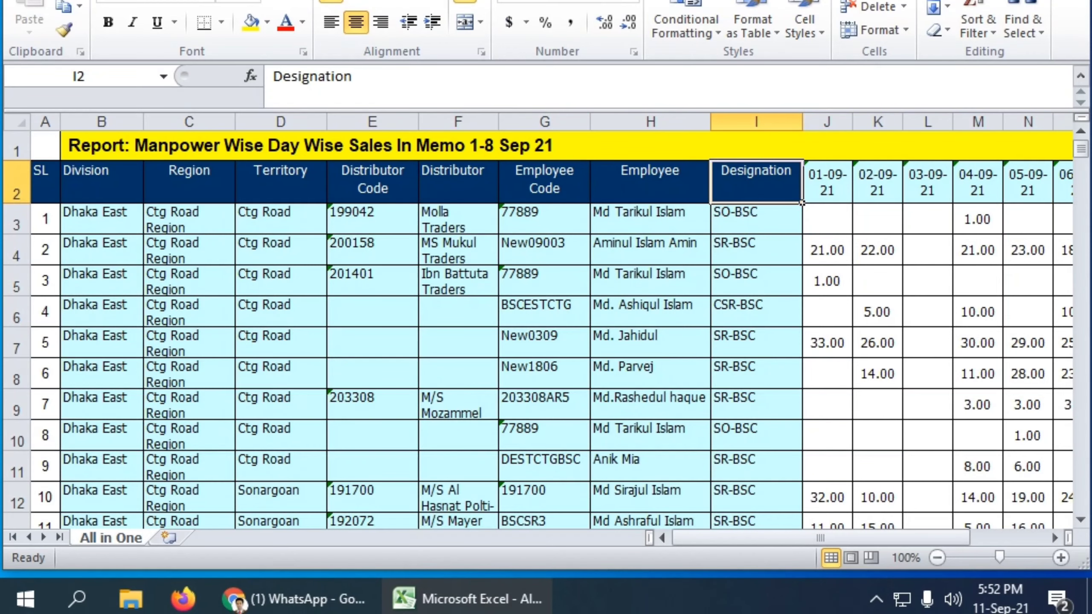
Widen the date columns J through R so that each header date fits on one line.
{"action": "left_click_drag", "start_coordinate": [820, 538], "coordinate": [895, 538]}
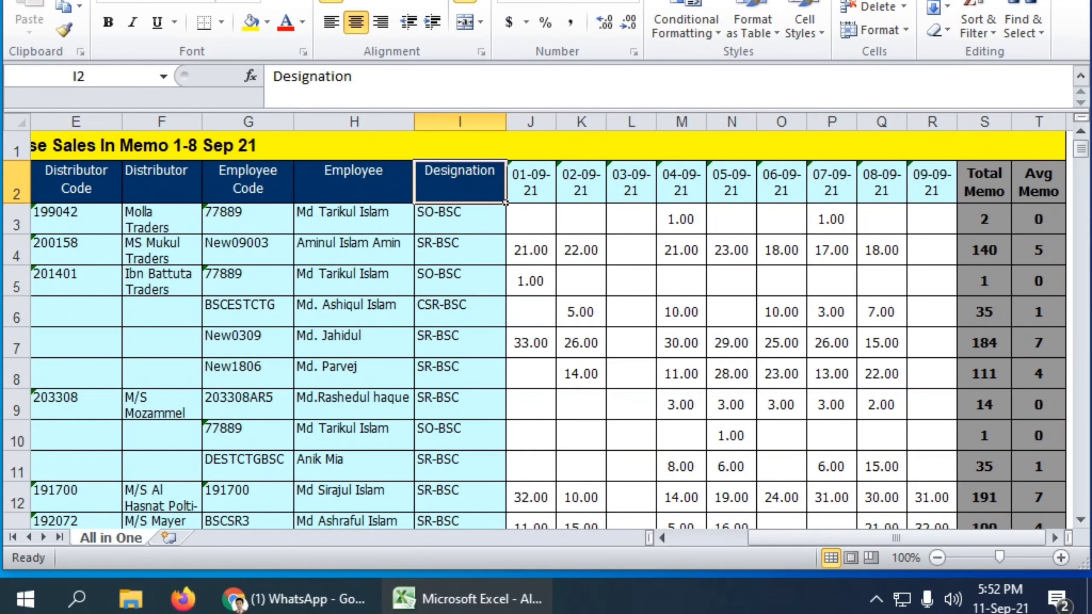
{"action": "left_click_drag", "start_coordinate": [531, 122], "coordinate": [973, 122]}
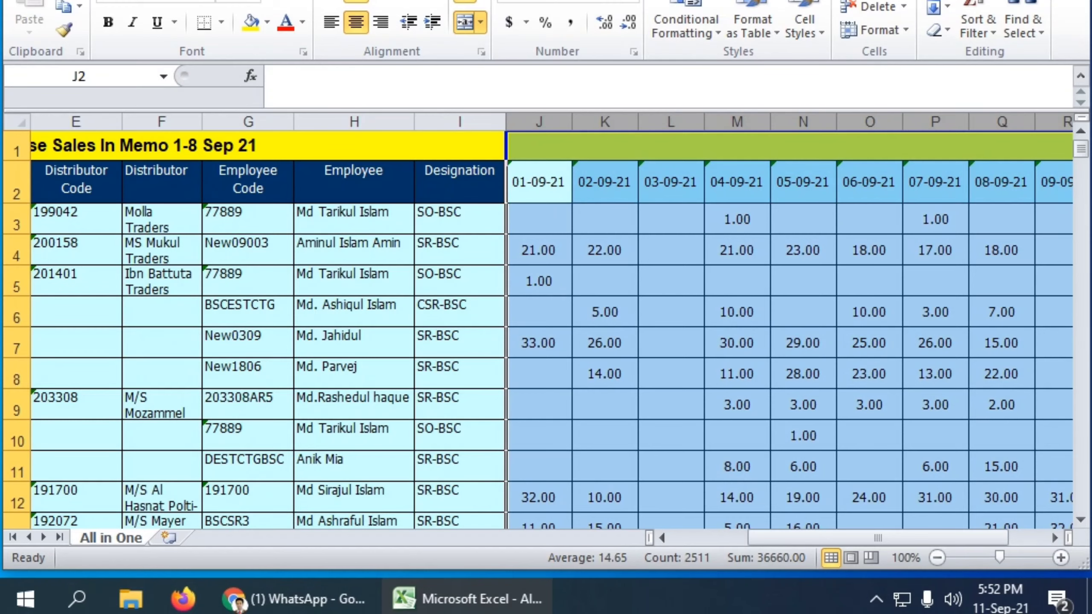
{"action": "left_click_drag", "start_coordinate": [879, 538], "coordinate": [915, 538]}
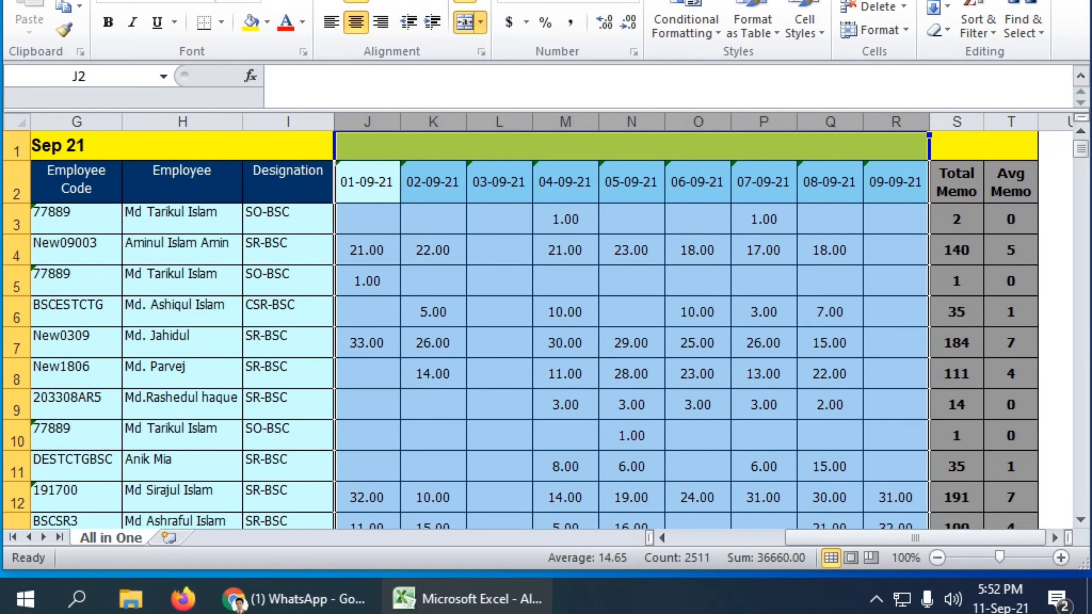
{"action": "left_click", "coordinate": [896, 182]}
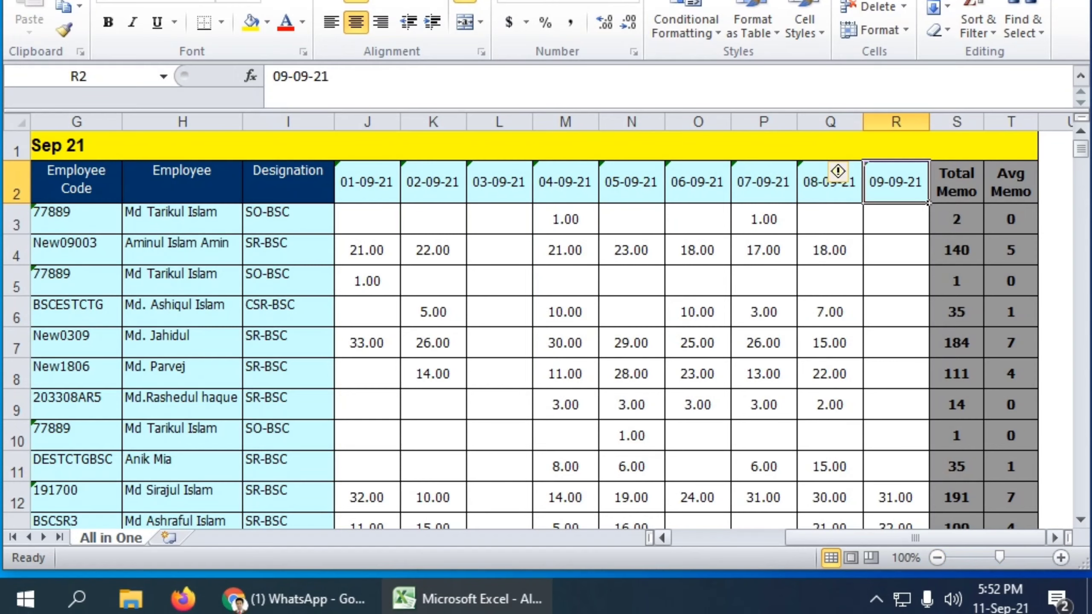
Look through the Division column from the first record to the last to see which divisions the report covers.
{"action": "left_click_drag", "start_coordinate": [915, 538], "coordinate": [802, 538]}
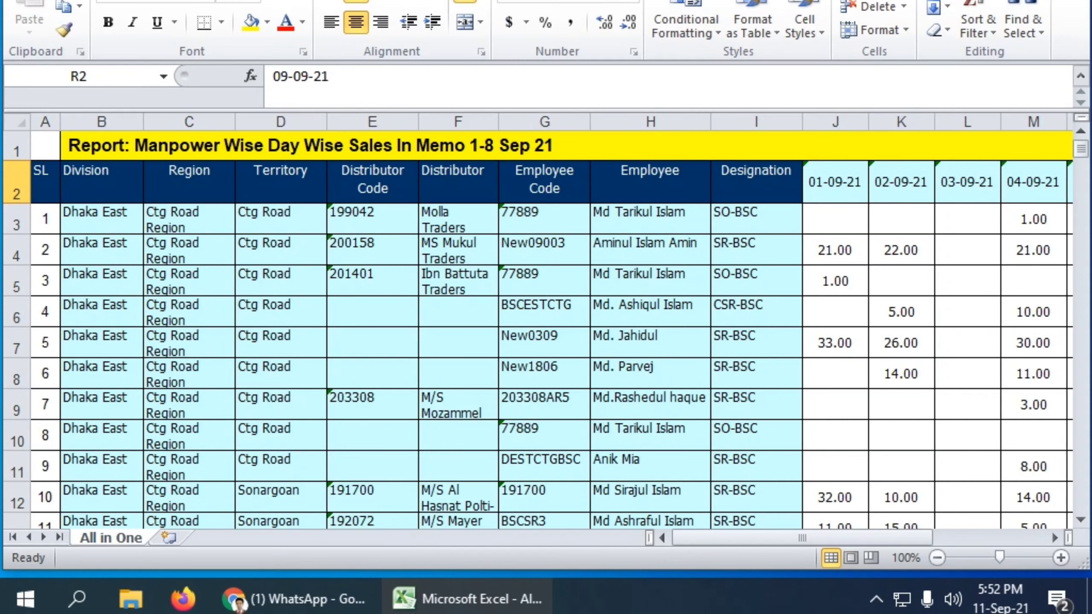
{"action": "left_click", "coordinate": [101, 219]}
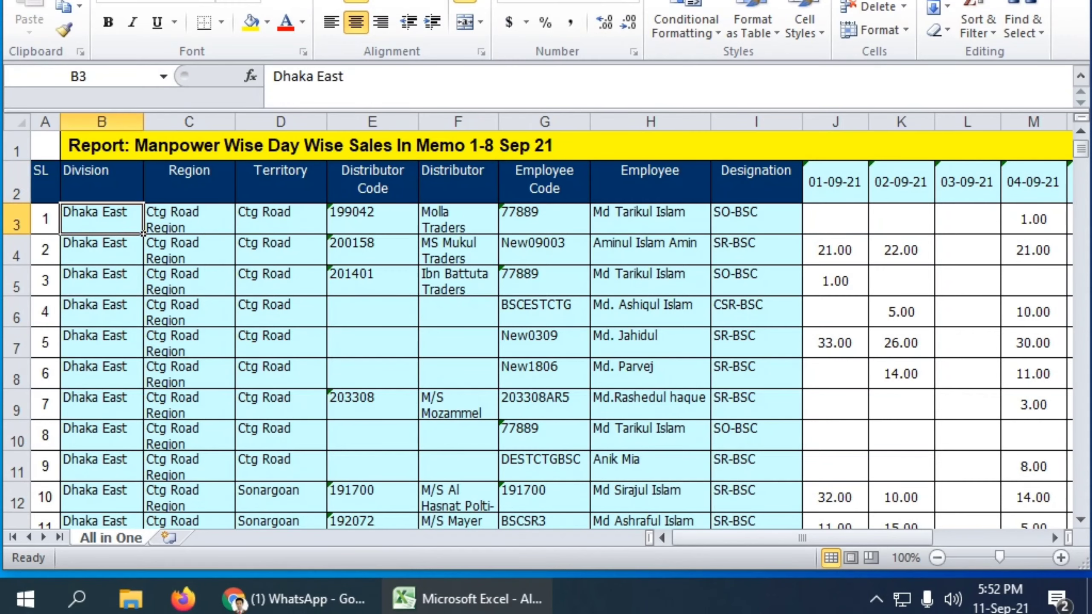
{"action": "scroll", "coordinate": [546, 330], "scroll_direction": "down", "scroll_amount": 6}
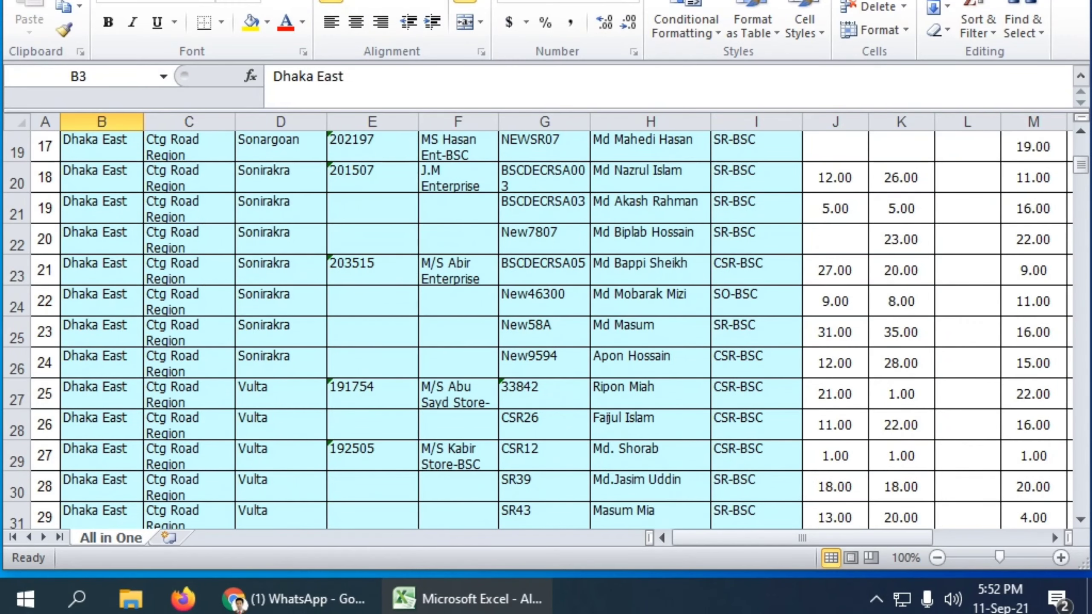
{"action": "scroll", "coordinate": [546, 330], "scroll_direction": "down", "scroll_amount": 20}
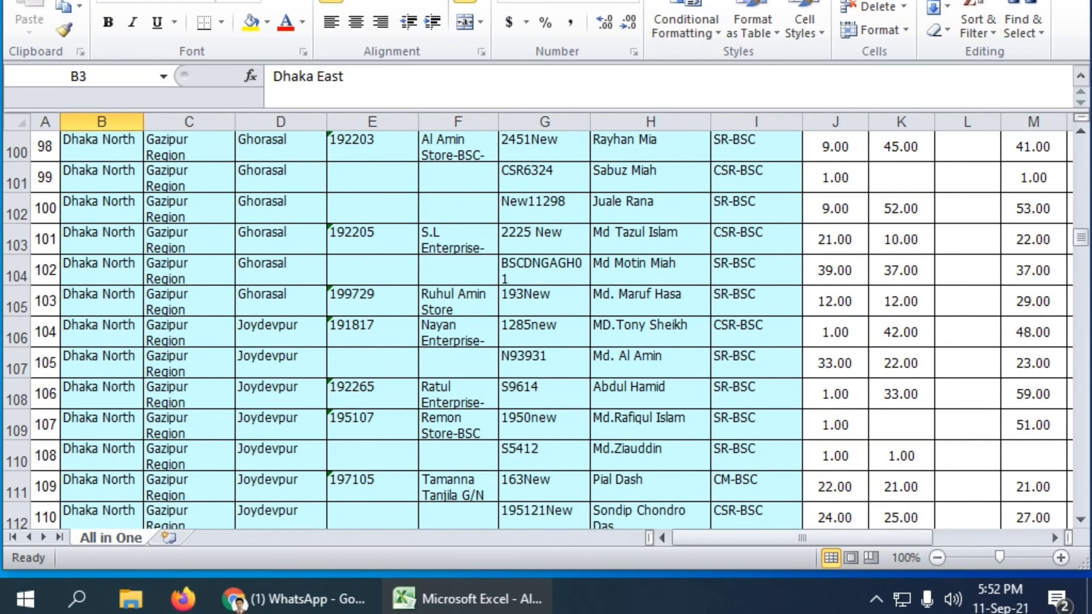
{"action": "left_click", "coordinate": [102, 302]}
{"action": "scroll", "coordinate": [101, 301], "scroll_direction": "down", "scroll_amount": 18}
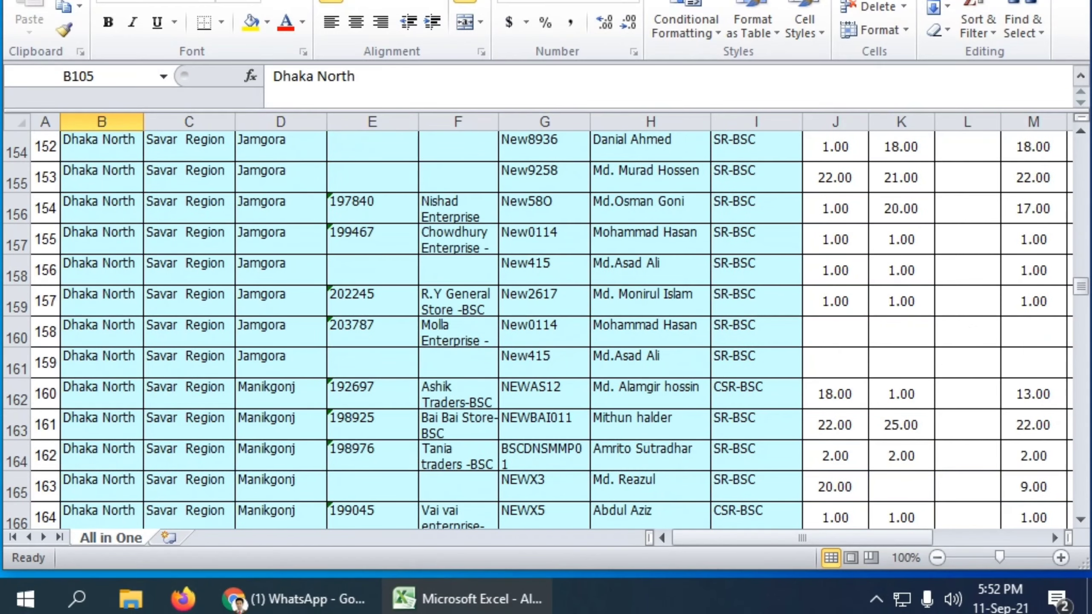
{"action": "scroll", "coordinate": [546, 331], "scroll_direction": "down", "scroll_amount": 20}
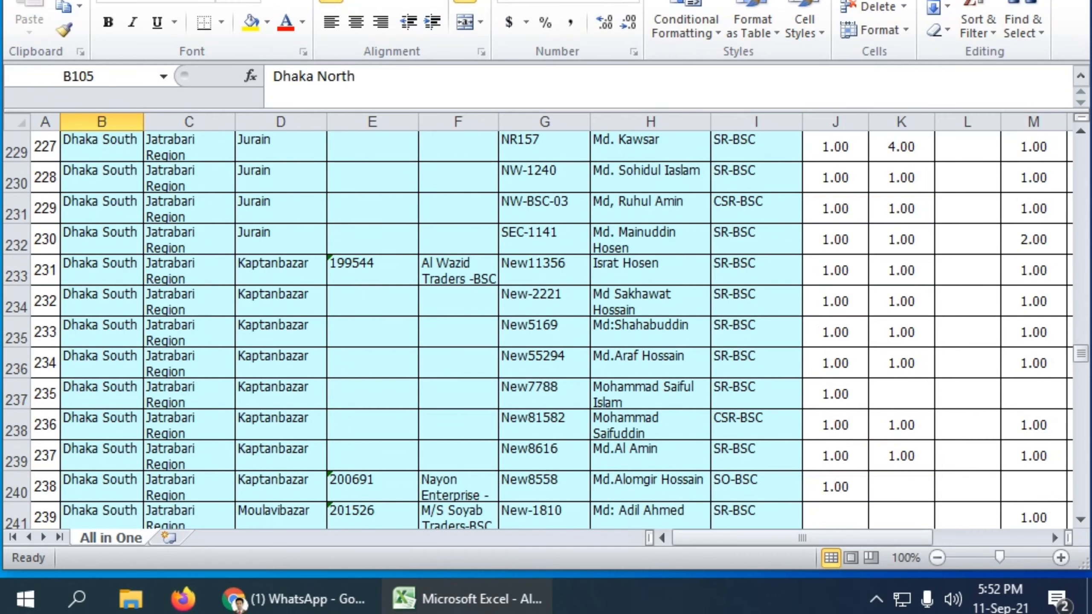
{"action": "left_click", "coordinate": [101, 332]}
{"action": "scroll", "coordinate": [102, 331], "scroll_direction": "down", "scroll_amount": 20}
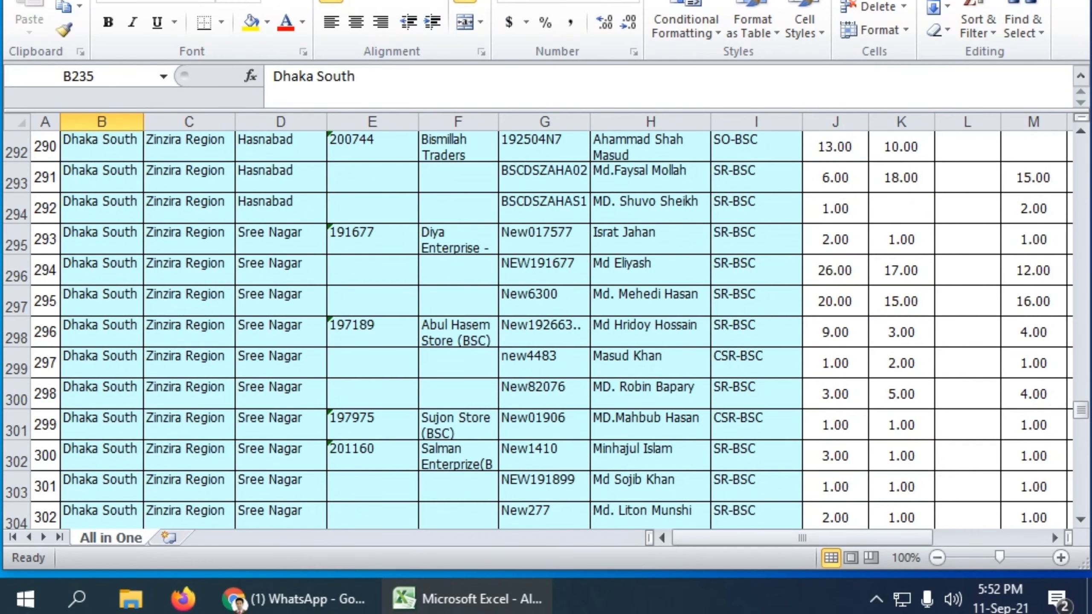
{"action": "scroll", "coordinate": [546, 330], "scroll_direction": "down", "scroll_amount": 5}
{"action": "left_click", "coordinate": [101, 332]}
{"action": "scroll", "coordinate": [101, 331], "scroll_direction": "down", "scroll_amount": 20}
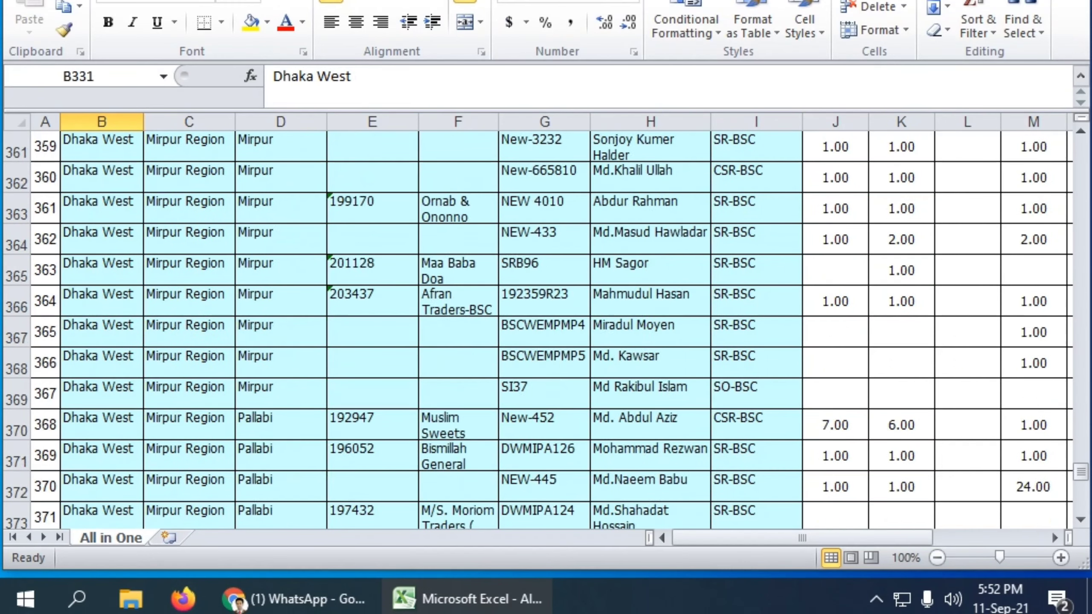
{"action": "scroll", "coordinate": [546, 330], "scroll_direction": "down", "scroll_amount": 7}
{"action": "scroll", "coordinate": [546, 330], "scroll_direction": "up", "scroll_amount": 13}
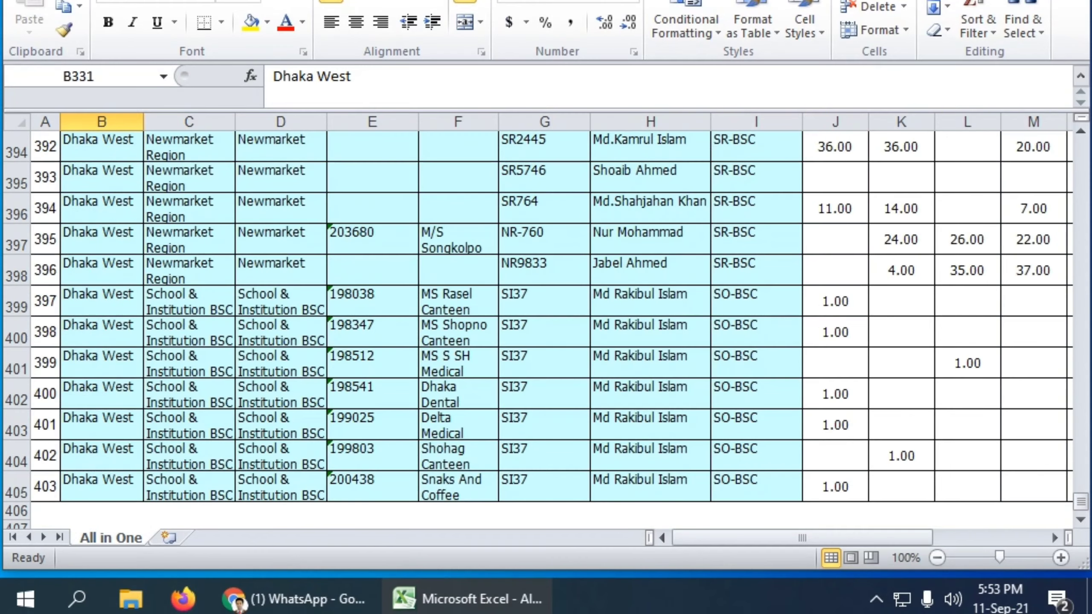
{"action": "left_click_drag", "start_coordinate": [1081, 480], "coordinate": [1081, 146]}
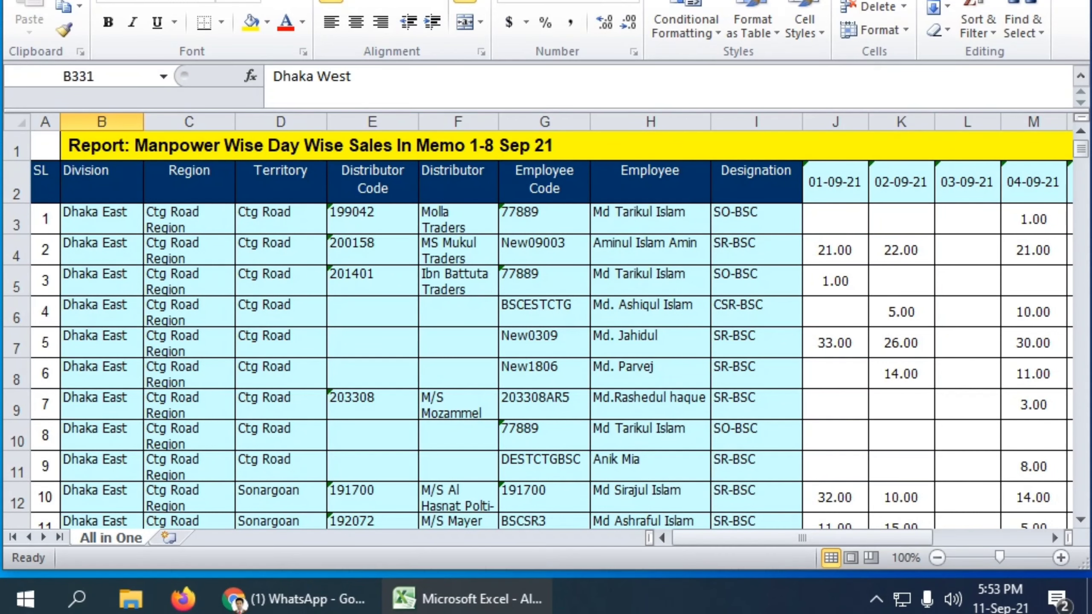
Freeze the panes at cell J3 to keep the two header rows and columns A through I in view.
{"action": "scroll", "coordinate": [546, 330], "scroll_direction": "down", "scroll_amount": 1}
{"action": "scroll", "coordinate": [546, 330], "scroll_direction": "up", "scroll_amount": 1}
{"action": "left_click", "coordinate": [835, 219]}
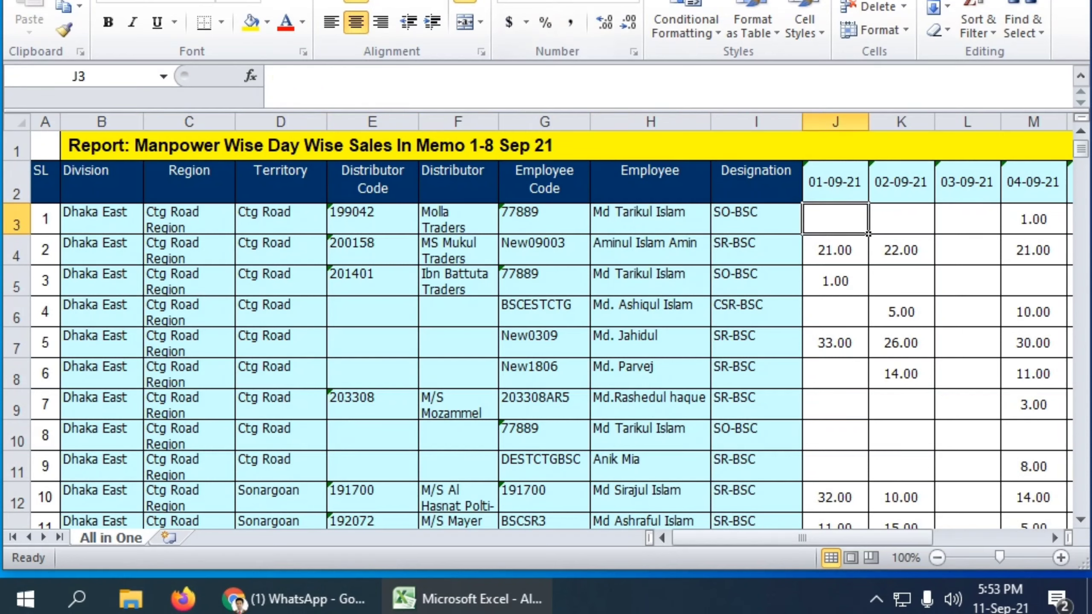
{"action": "left_click", "coordinate": [435, 1]}
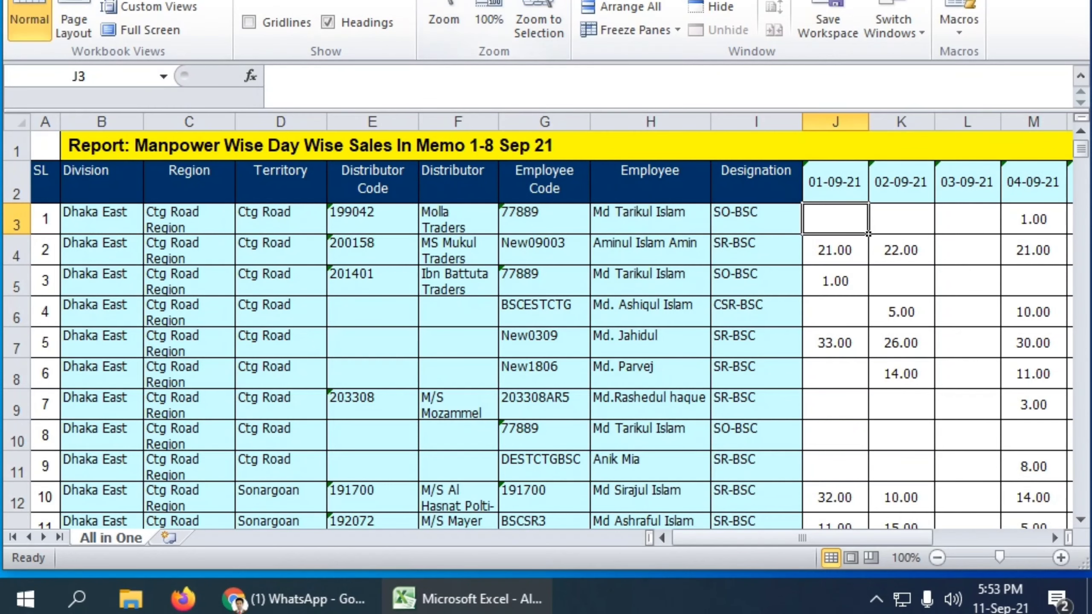
{"action": "left_click", "coordinate": [632, 29]}
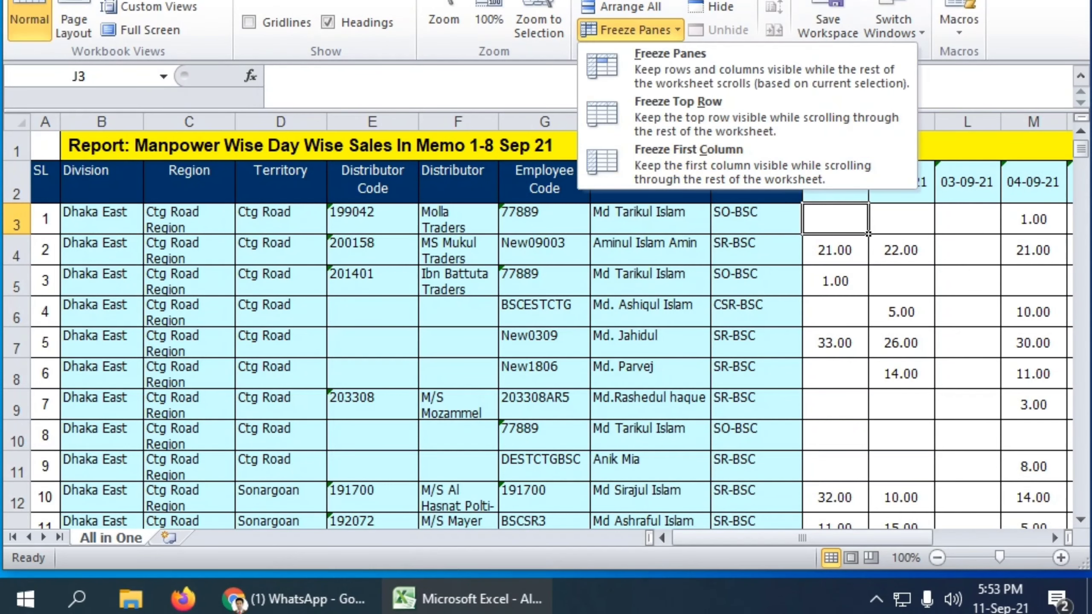
{"action": "left_click", "coordinate": [688, 68]}
{"action": "scroll", "coordinate": [937, 366], "scroll_direction": "down", "scroll_amount": 3}
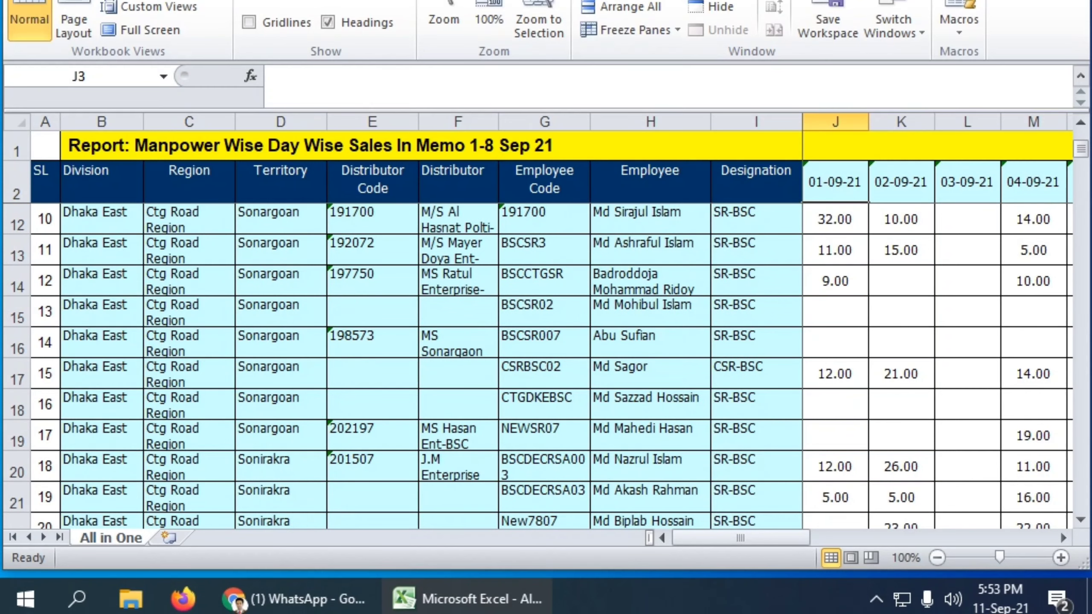
{"action": "scroll", "coordinate": [546, 366], "scroll_direction": "up", "scroll_amount": 3}
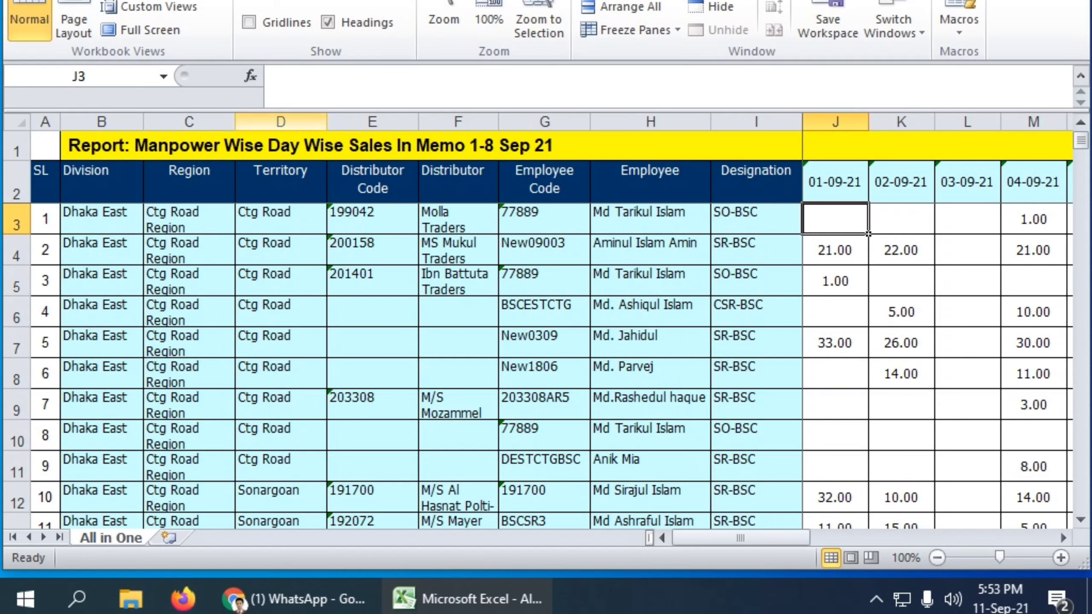
Turn on filtering for the header row of the report, starting from the Division heading.
{"action": "left_click", "coordinate": [89, 0]}
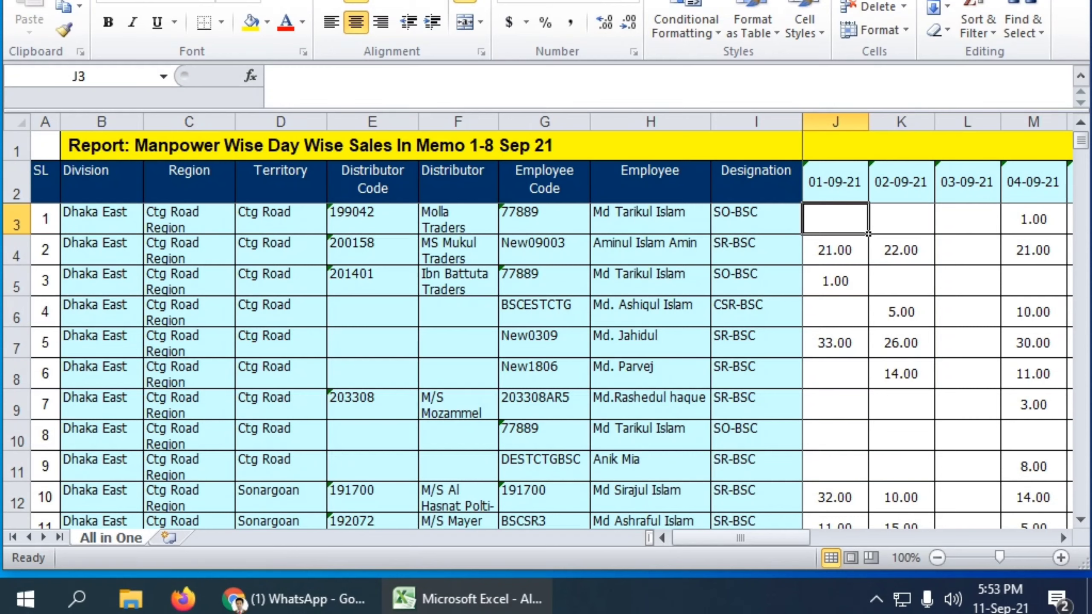
{"action": "left_click", "coordinate": [102, 183]}
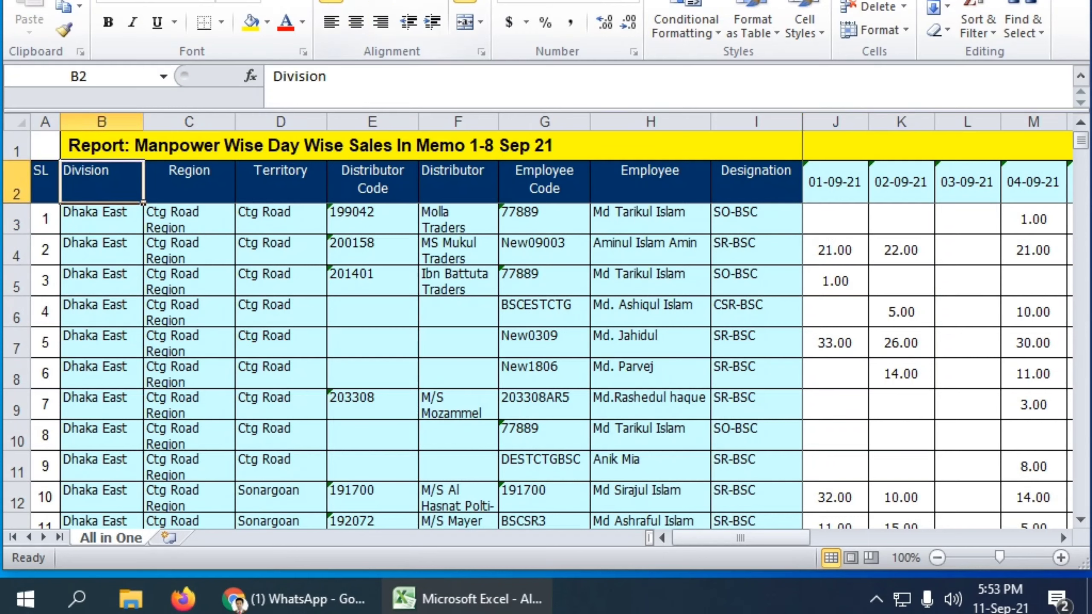
{"action": "left_click", "coordinate": [366, 0]}
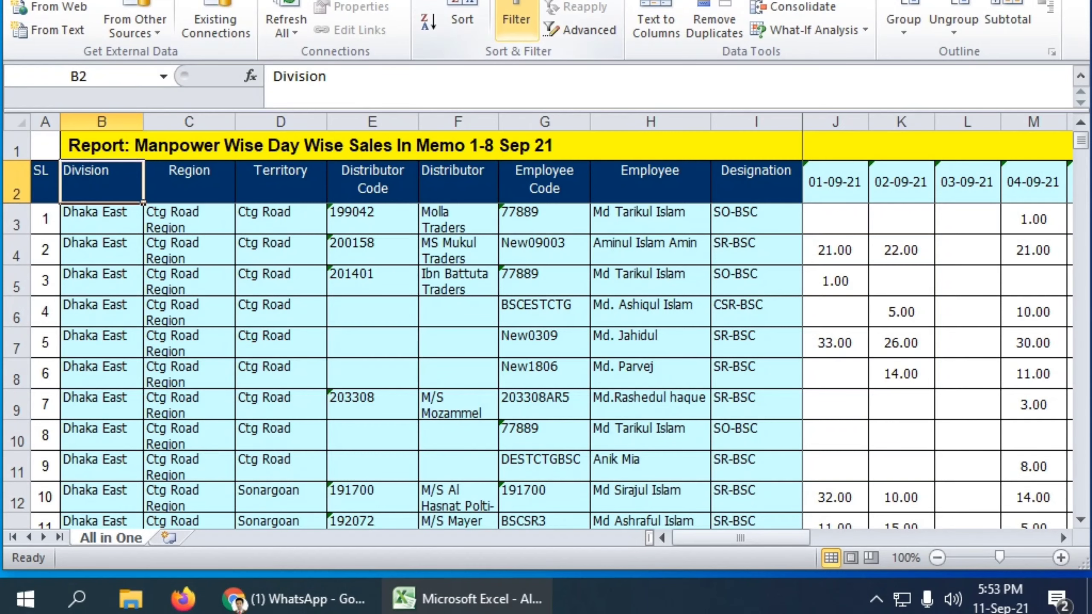
{"action": "left_click", "coordinate": [515, 21]}
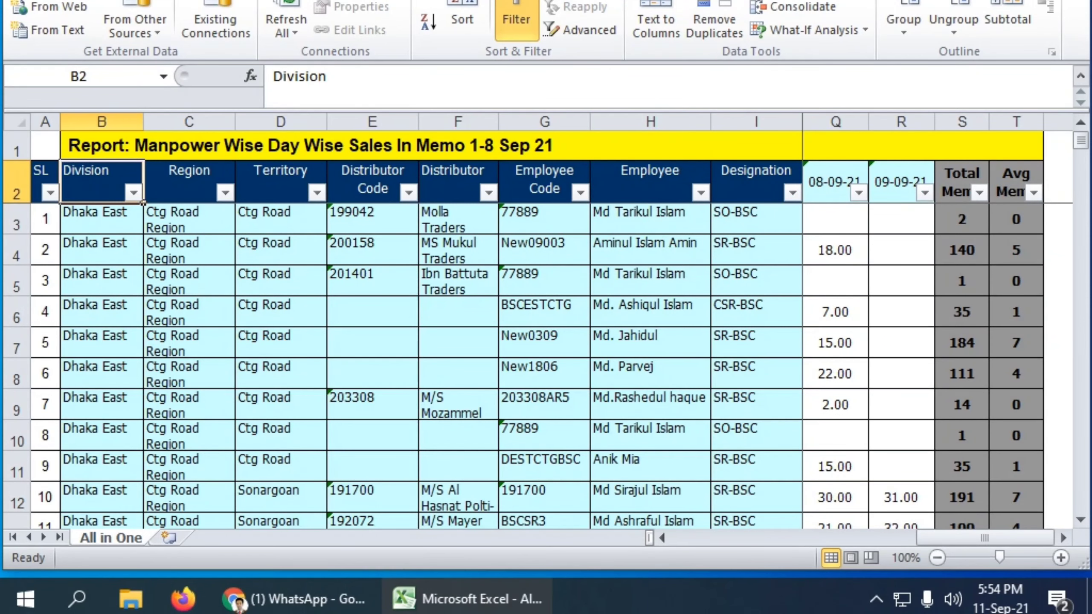
{"action": "mouse_move", "coordinate": [984, 538]}
{"action": "left_mouse_down"}
{"action": "mouse_move", "coordinate": [776, 538]}
{"action": "mouse_move", "coordinate": [985, 538]}
{"action": "left_mouse_up"}
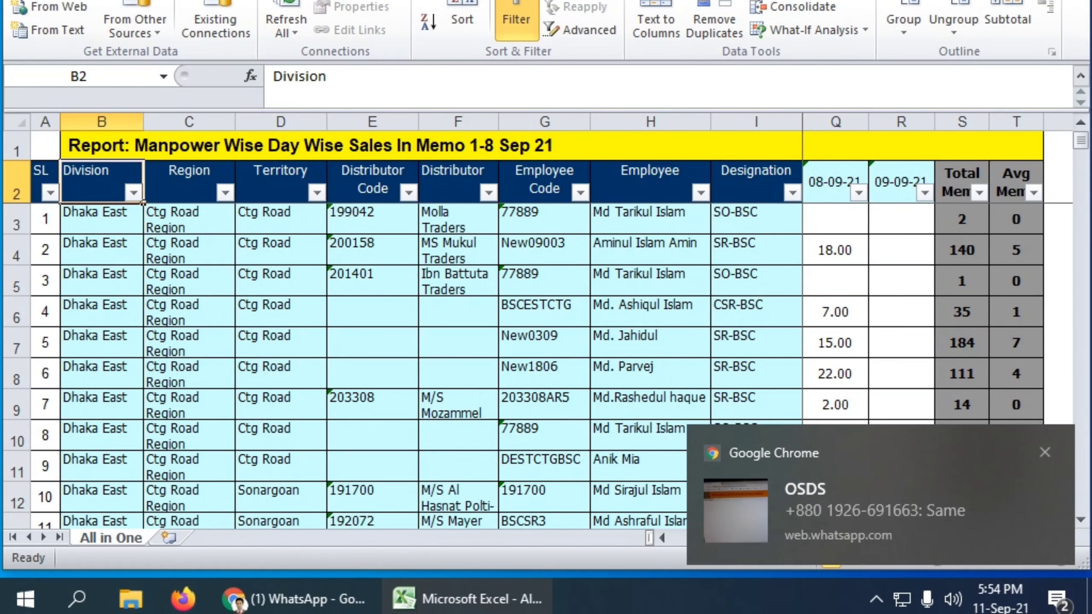
Inspect the Division filter's list of values at a larger zoom, leaving the filter unchanged.
{"action": "left_click", "coordinate": [372, 312]}
{"action": "scroll", "coordinate": [372, 312], "scroll_direction": "up", "scroll_amount": 3}
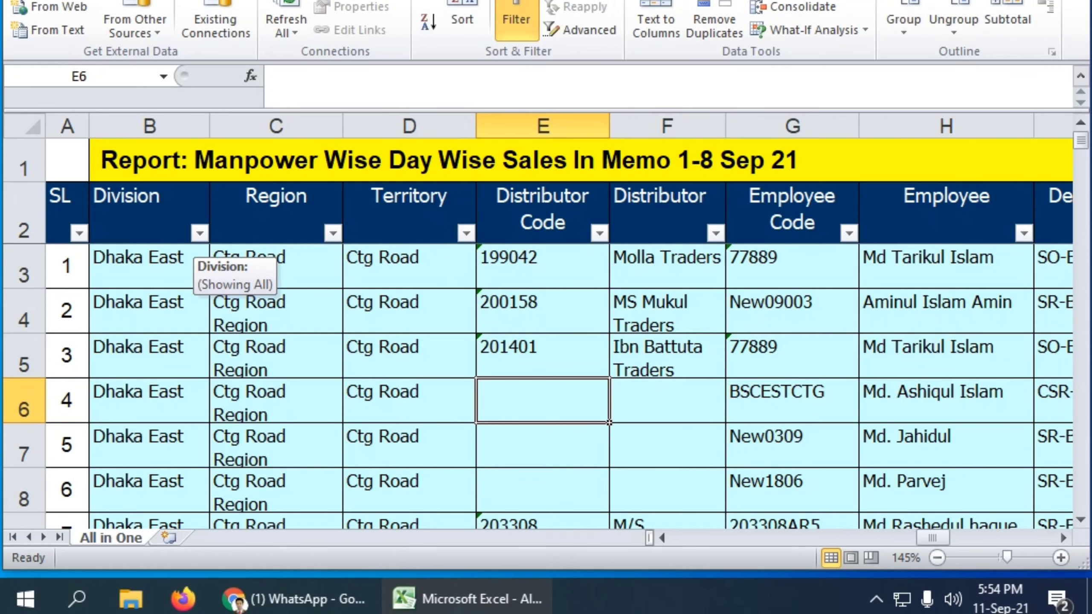
{"action": "left_click", "coordinate": [200, 233]}
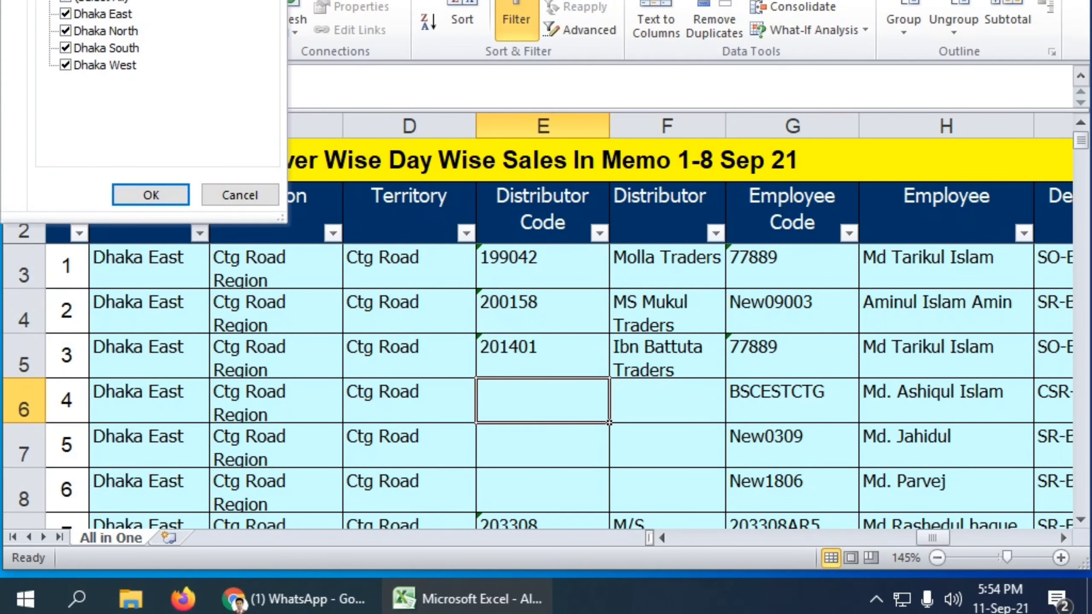
{"action": "key", "text": "Escape"}
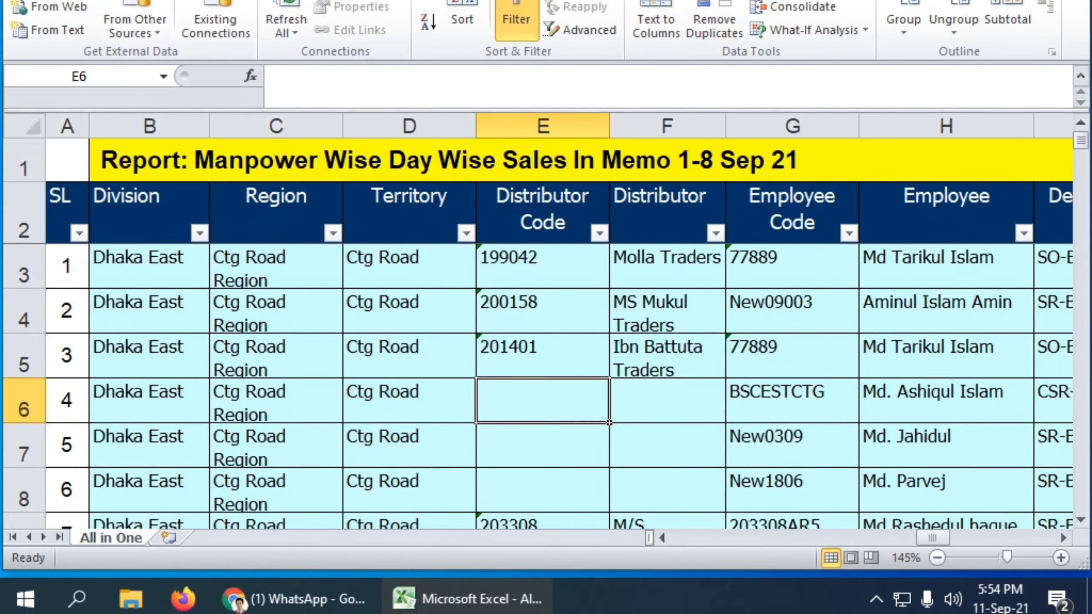
{"action": "scroll", "coordinate": [537, 321], "scroll_direction": "down", "scroll_amount": 4}
{"action": "scroll", "coordinate": [537, 320], "scroll_direction": "up", "scroll_amount": 1}
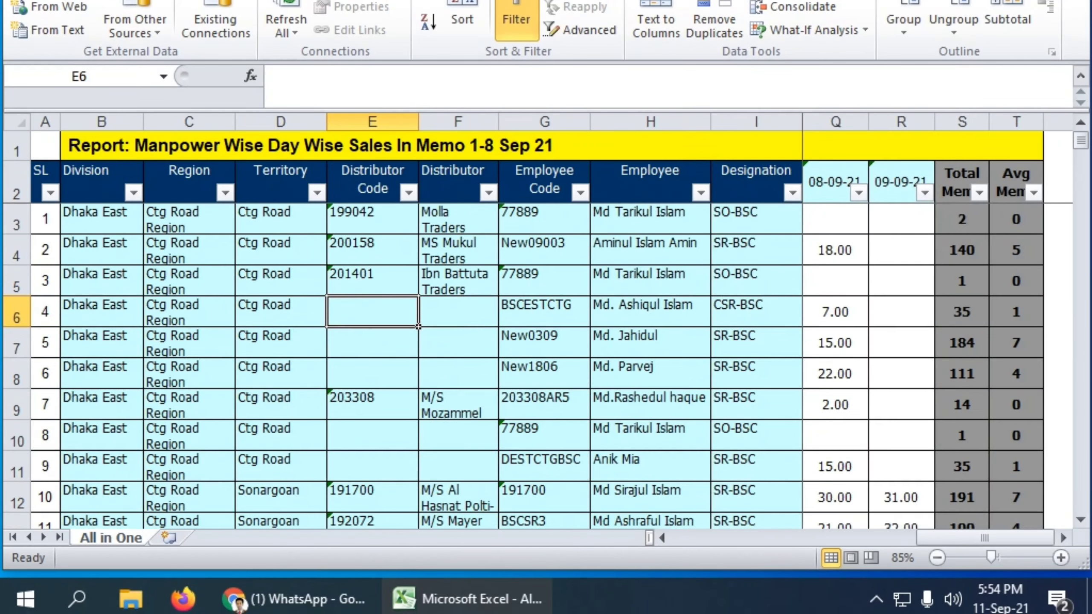
Review the divisions listed in the Division filter without applying a filter, and glance through the report's records.
{"action": "left_click", "coordinate": [133, 192]}
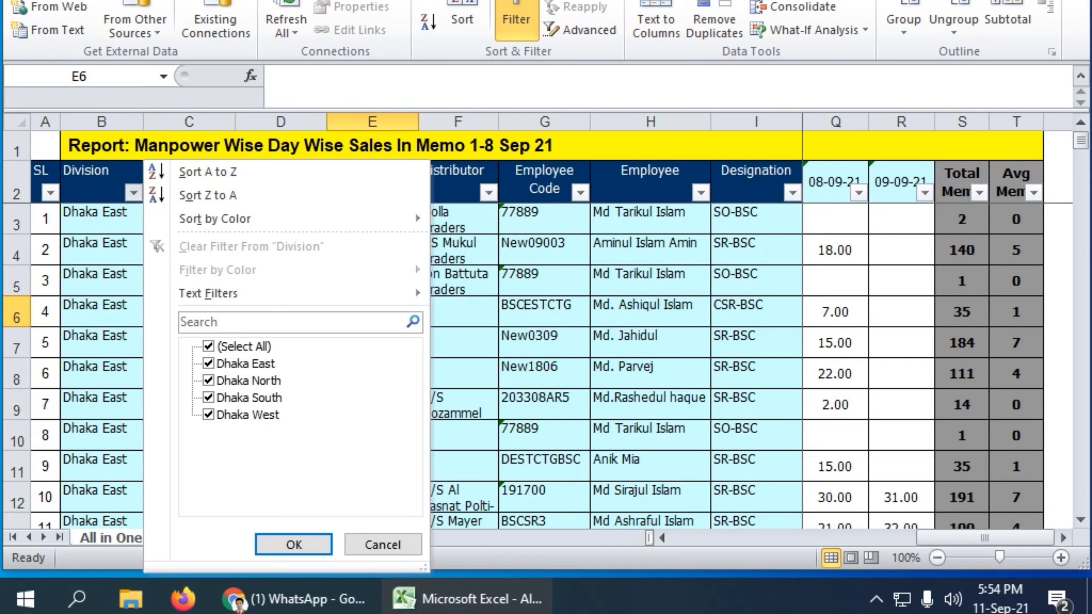
{"action": "left_click", "coordinate": [383, 545]}
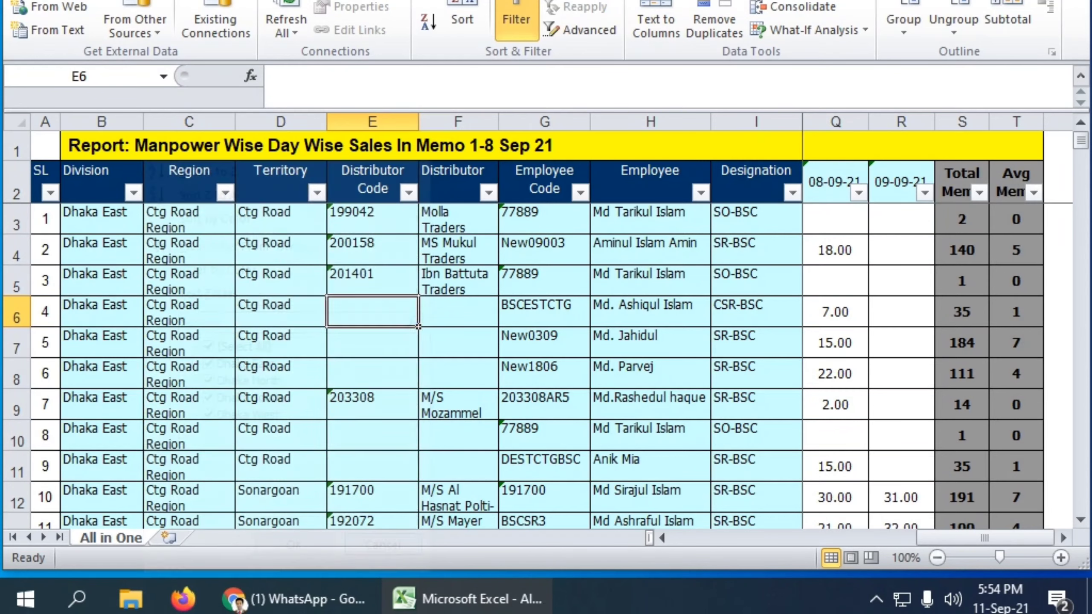
{"action": "left_click", "coordinate": [458, 311]}
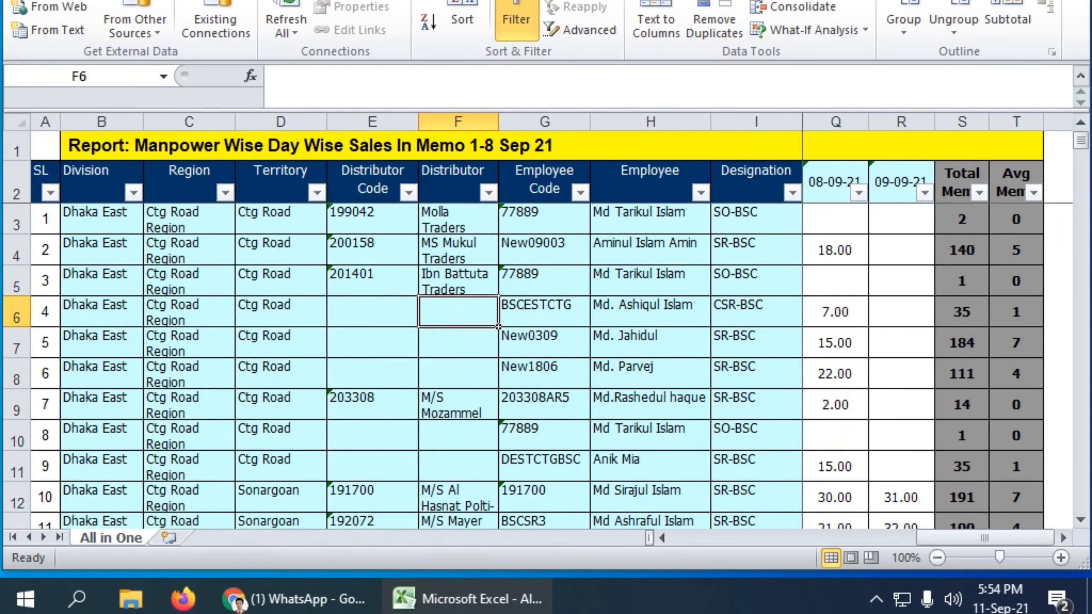
{"action": "scroll", "coordinate": [546, 366], "scroll_direction": "down", "scroll_amount": 6}
{"action": "scroll", "coordinate": [546, 365], "scroll_direction": "up", "scroll_amount": 6}
Filter the Division column to show only Dhaka South and look through the filtered records.
{"action": "left_click", "coordinate": [133, 193]}
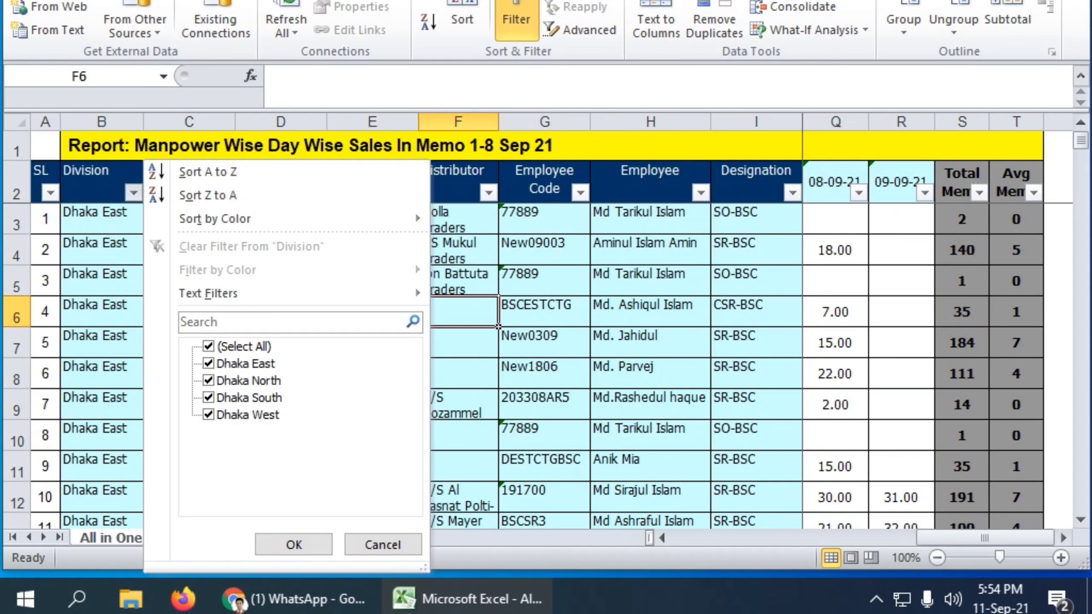
{"action": "left_click", "coordinate": [209, 347]}
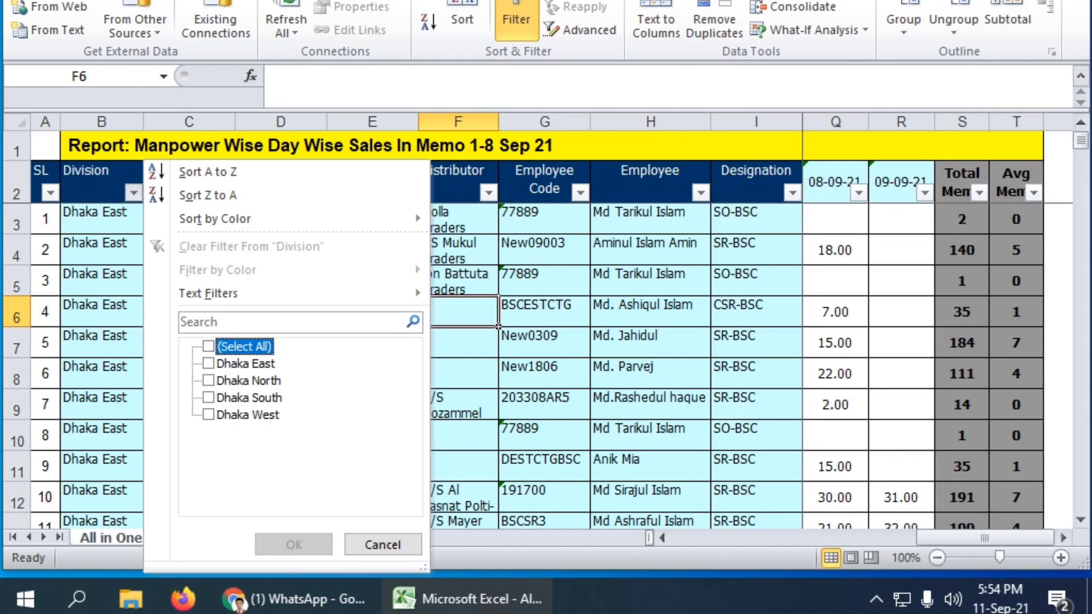
{"action": "left_click", "coordinate": [209, 398]}
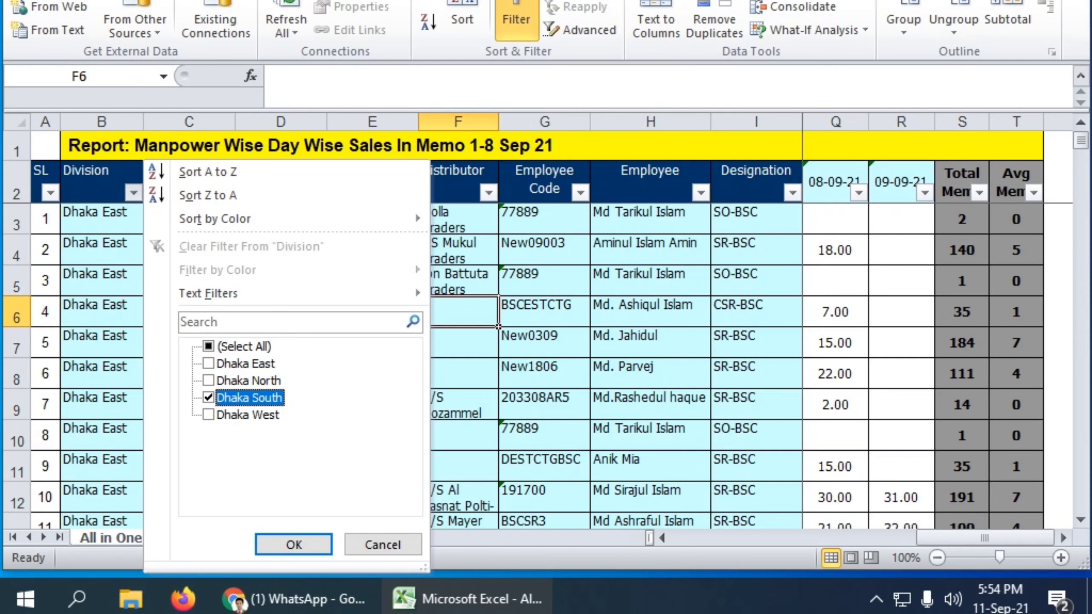
{"action": "left_click", "coordinate": [294, 546]}
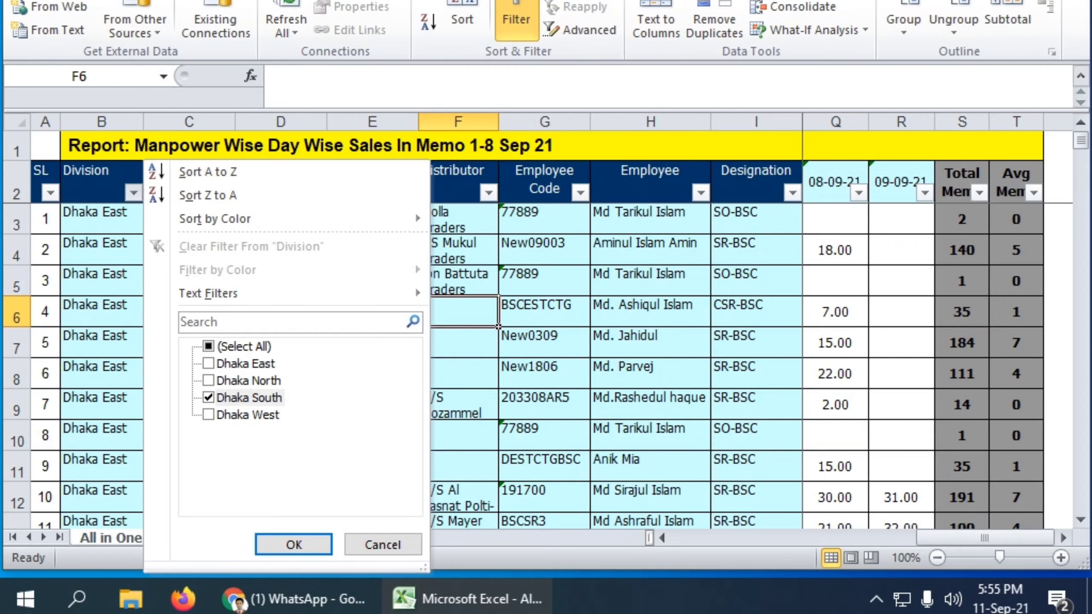
{"action": "left_click", "coordinate": [294, 546]}
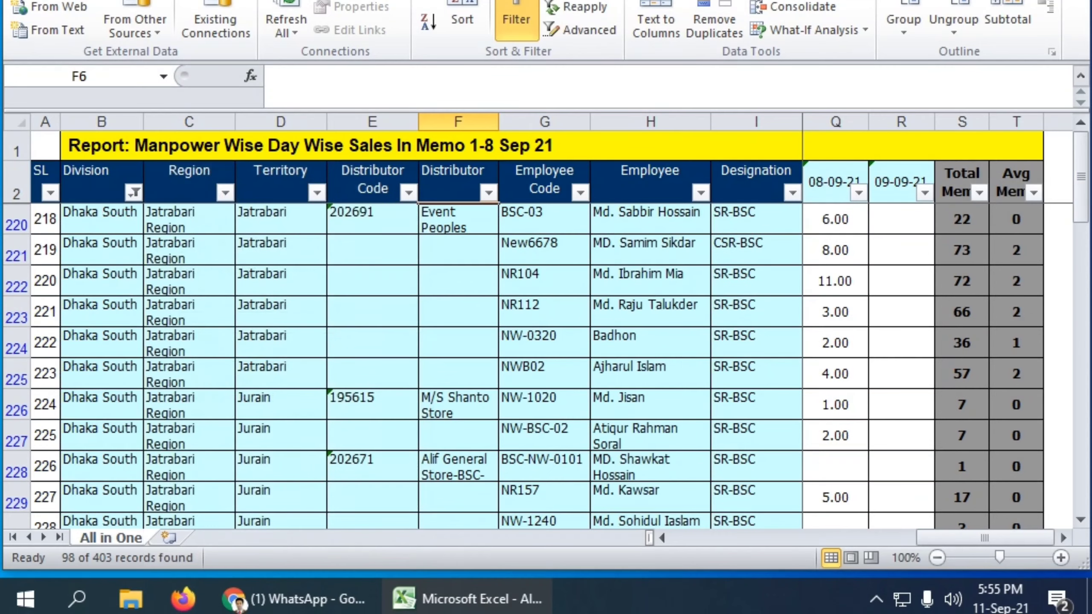
{"action": "scroll", "coordinate": [537, 366], "scroll_direction": "down", "scroll_amount": 17}
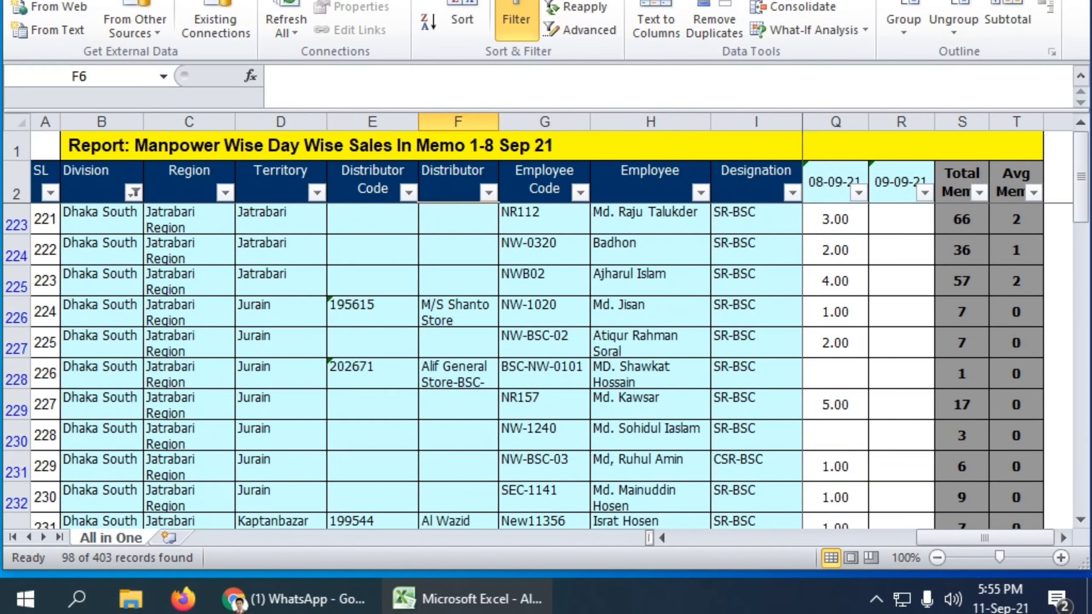
{"action": "scroll", "coordinate": [538, 365], "scroll_direction": "down", "scroll_amount": 13}
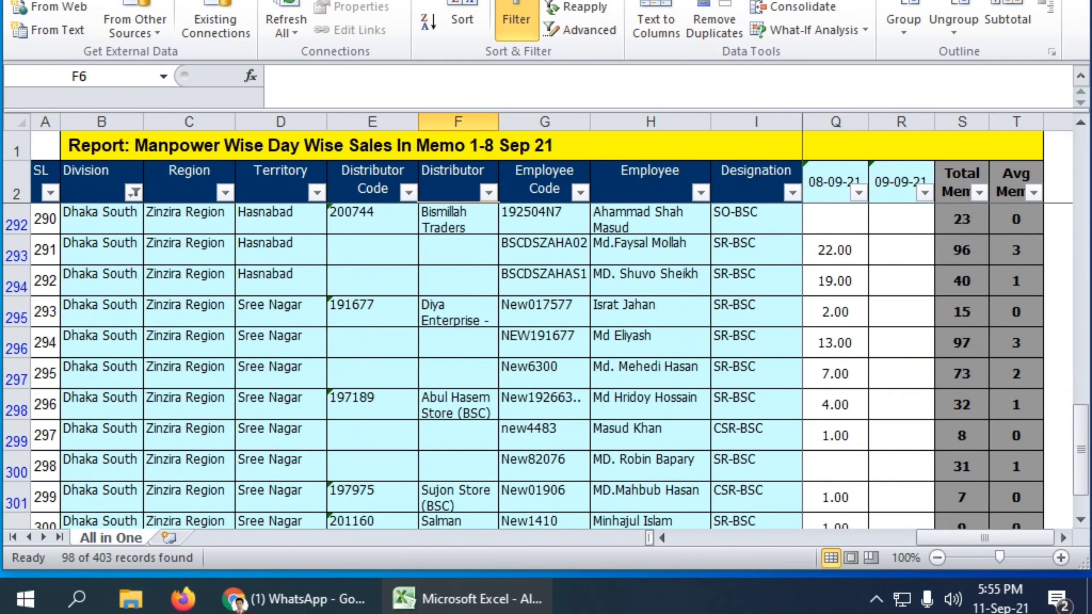
{"action": "scroll", "coordinate": [541, 365], "scroll_direction": "up", "scroll_amount": 20}
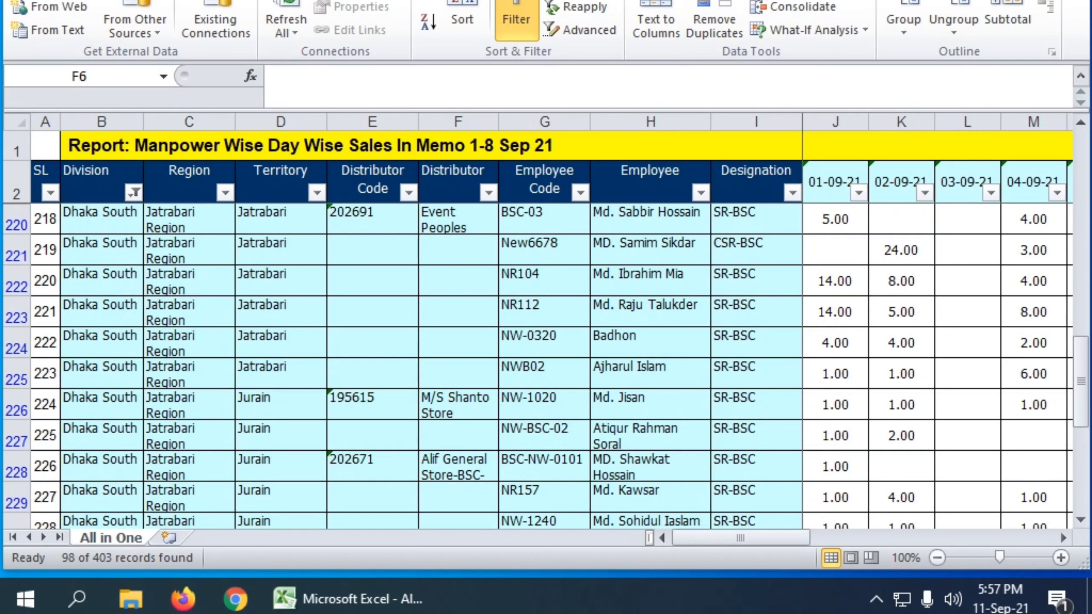
Filter the Region column to show only Narayangonj Region and look through the filtered records.
{"action": "left_click", "coordinate": [189, 182]}
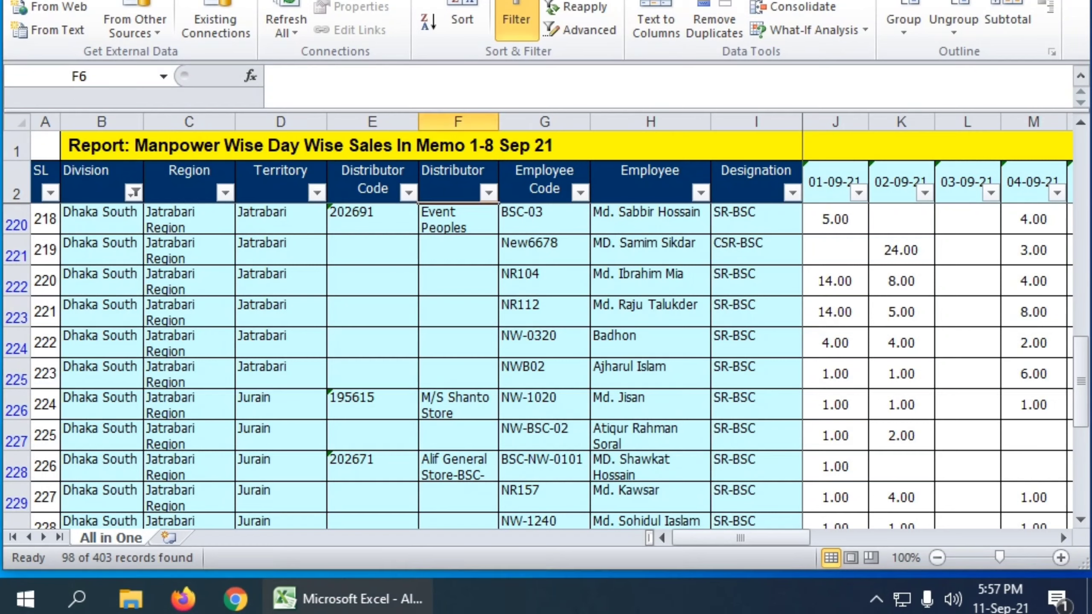
{"action": "left_click", "coordinate": [189, 182]}
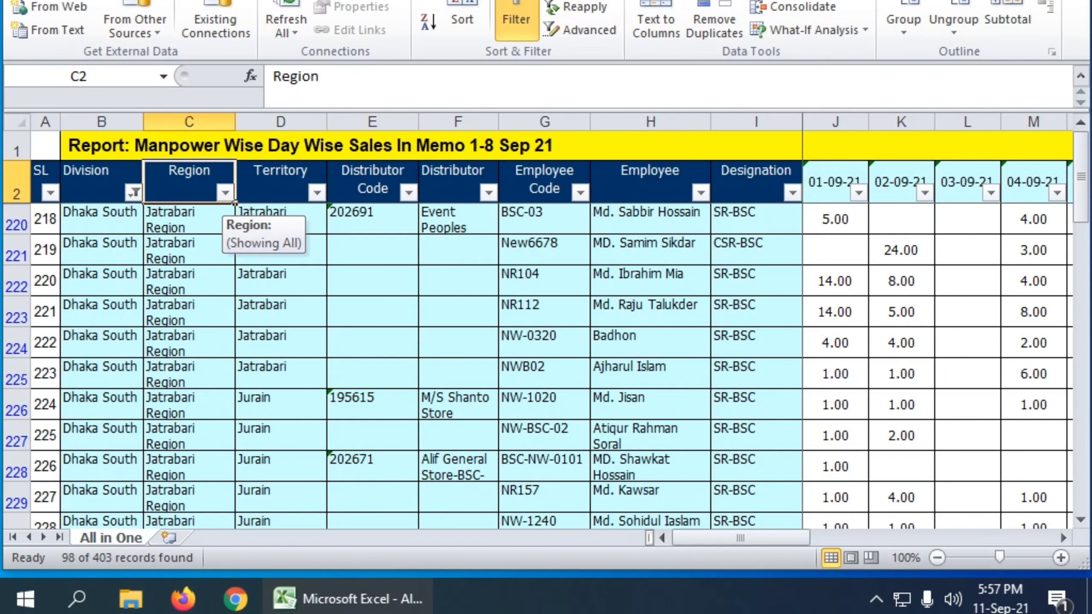
{"action": "left_click", "coordinate": [225, 192]}
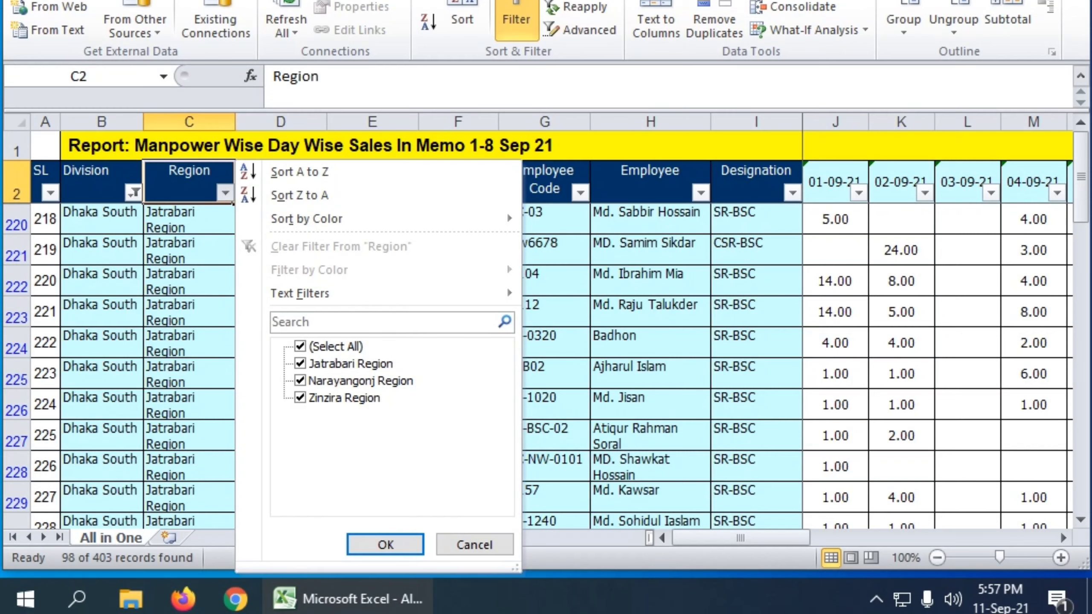
{"action": "left_click", "coordinate": [300, 347]}
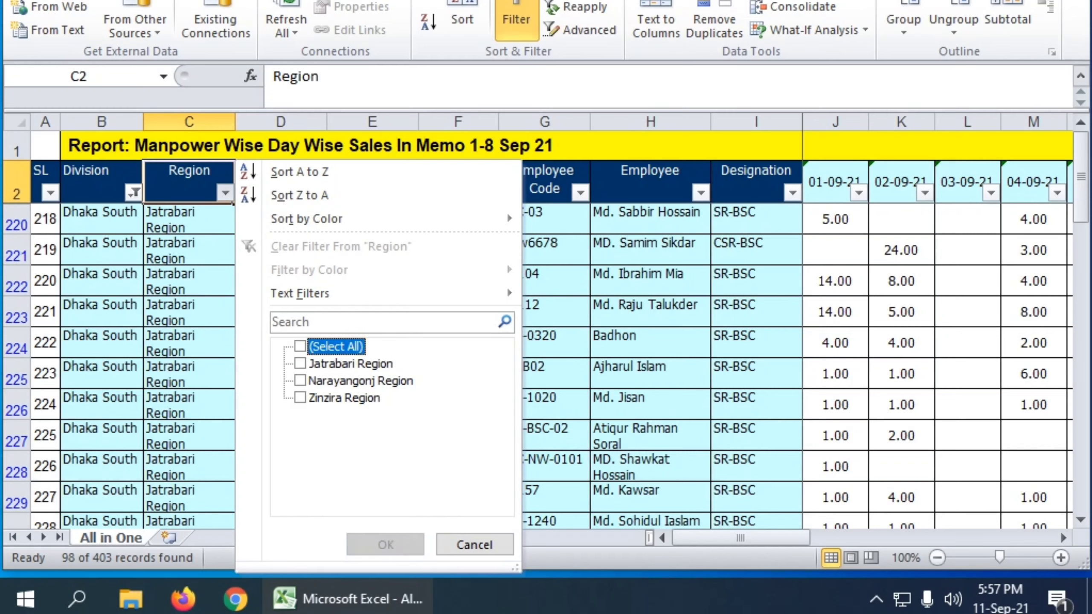
{"action": "left_click", "coordinate": [300, 380]}
{"action": "left_click", "coordinate": [385, 545]}
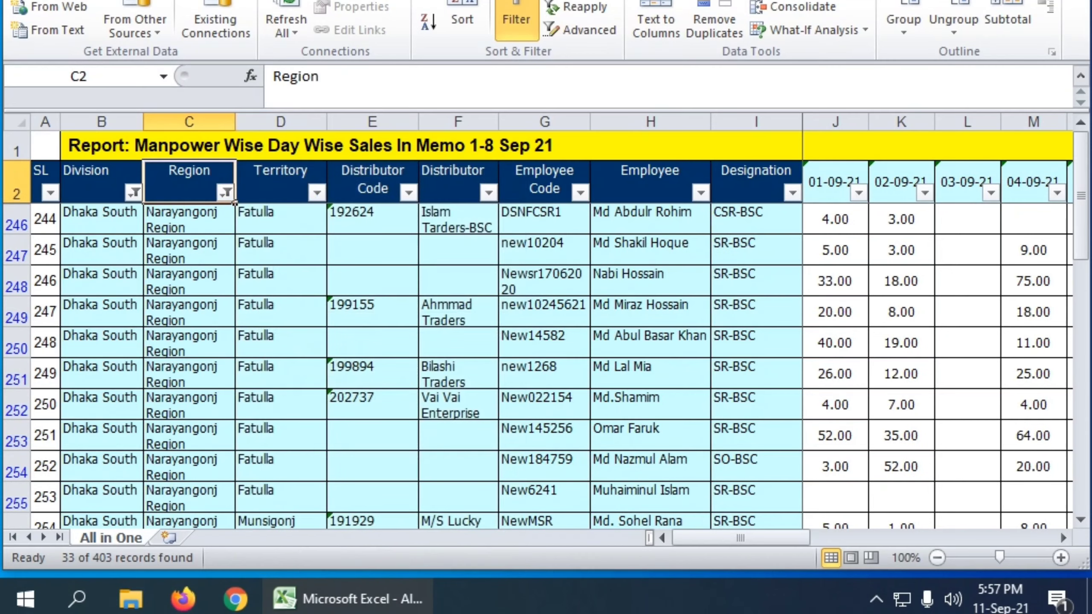
{"action": "scroll", "coordinate": [546, 366], "scroll_direction": "down", "scroll_amount": 10}
{"action": "scroll", "coordinate": [547, 365], "scroll_direction": "up", "scroll_amount": 5}
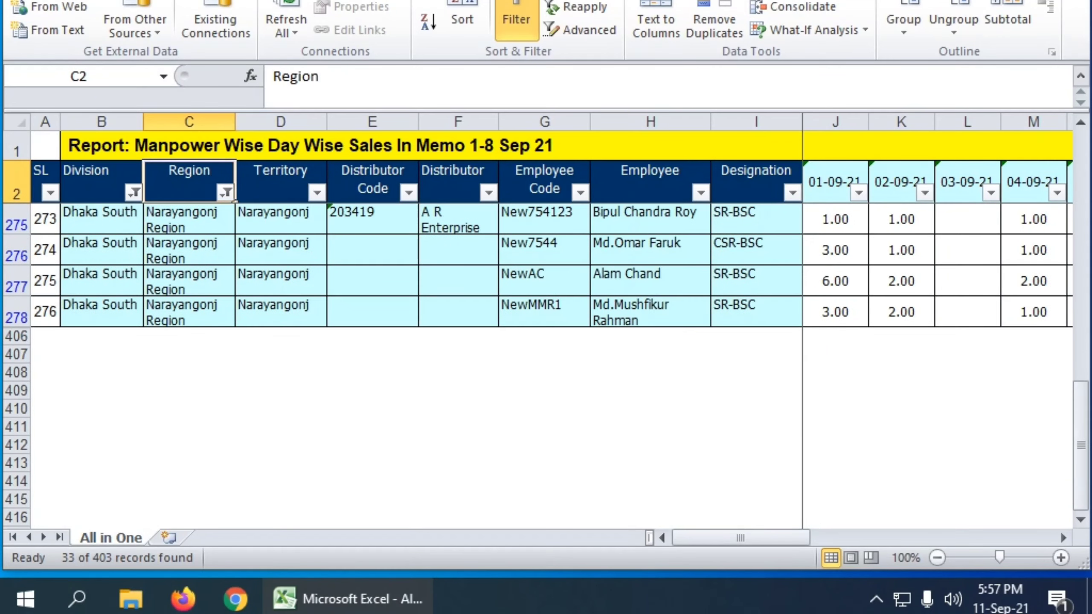
{"action": "scroll", "coordinate": [546, 365], "scroll_direction": "up", "scroll_amount": 5}
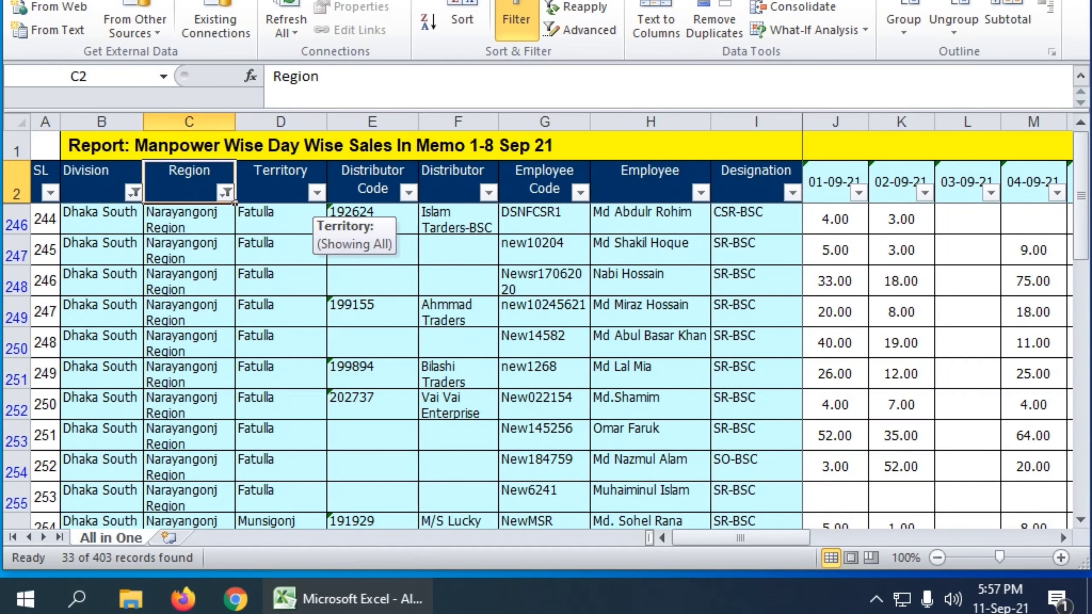
Filter the Territory column to show only Munsigonj and look through the filtered records.
{"action": "left_click", "coordinate": [317, 193]}
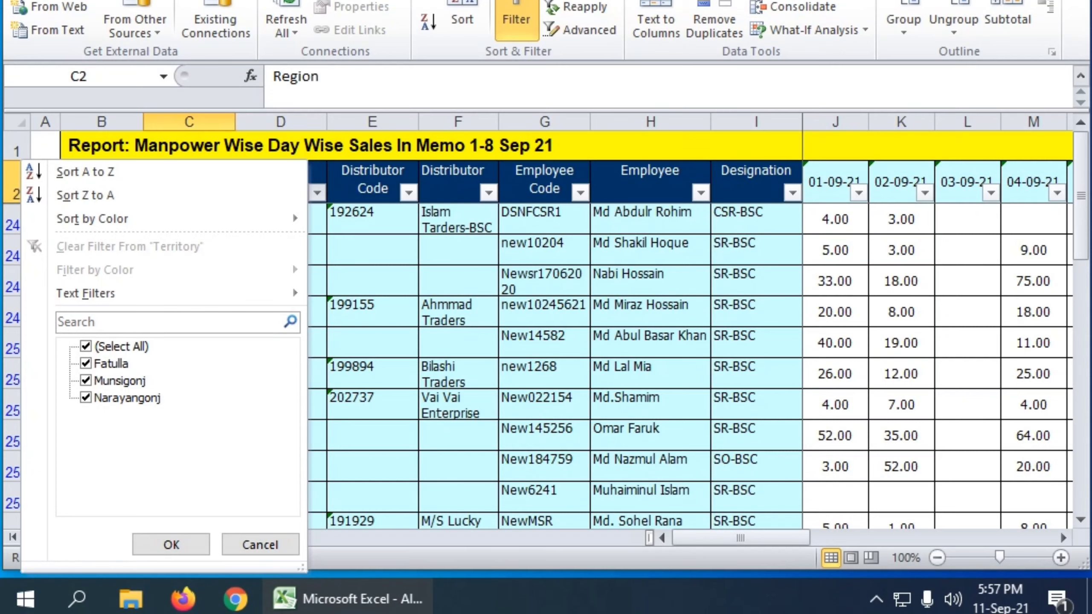
{"action": "left_click", "coordinate": [86, 347]}
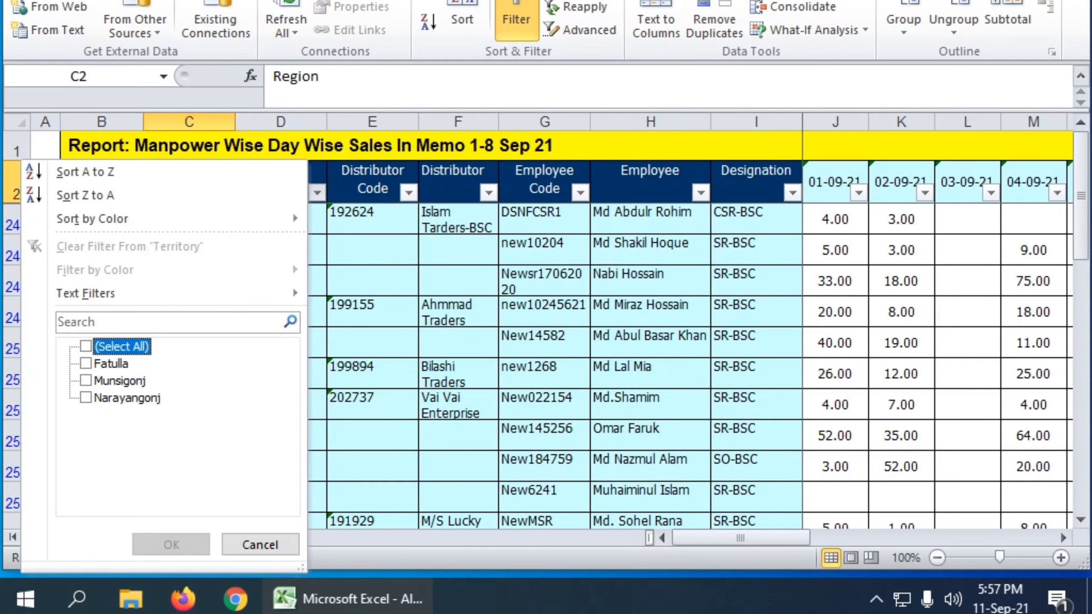
{"action": "left_click", "coordinate": [86, 380]}
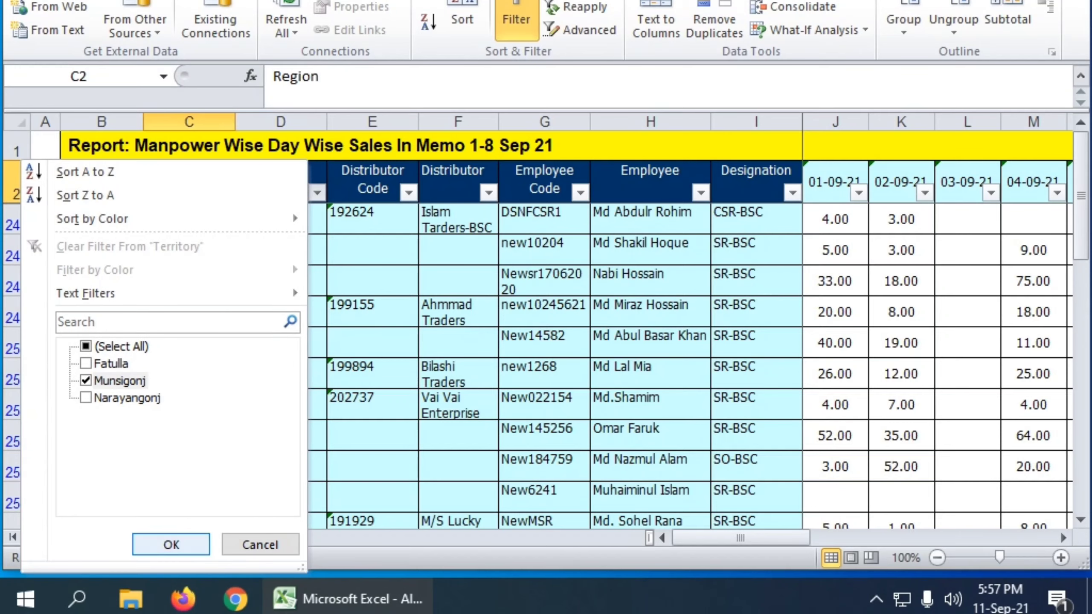
{"action": "left_click", "coordinate": [171, 545]}
{"action": "scroll", "coordinate": [537, 365], "scroll_direction": "down", "scroll_amount": 3}
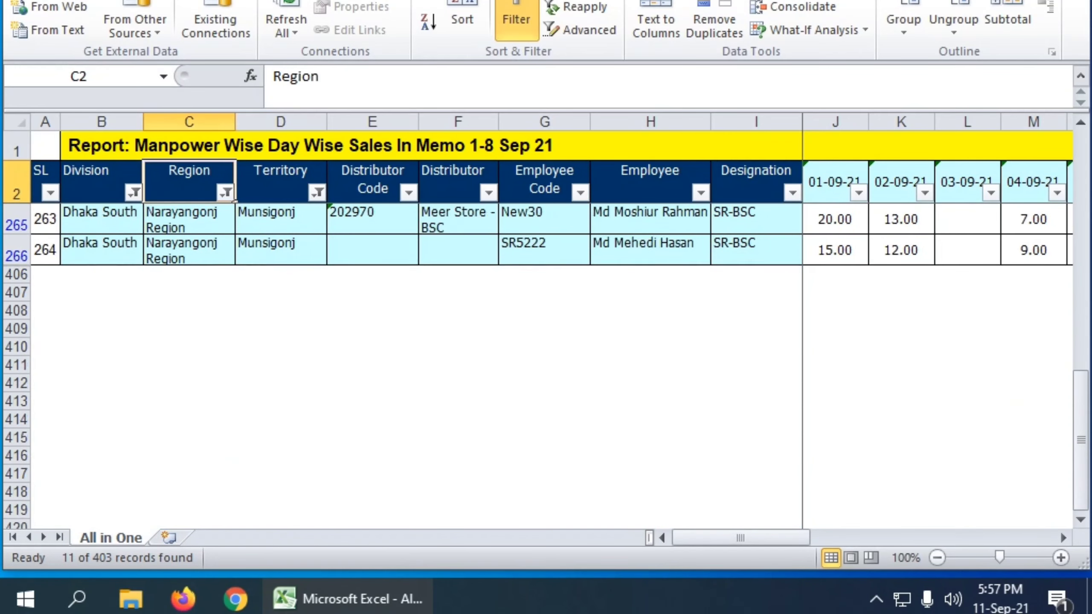
{"action": "scroll", "coordinate": [538, 365], "scroll_direction": "up", "scroll_amount": 3}
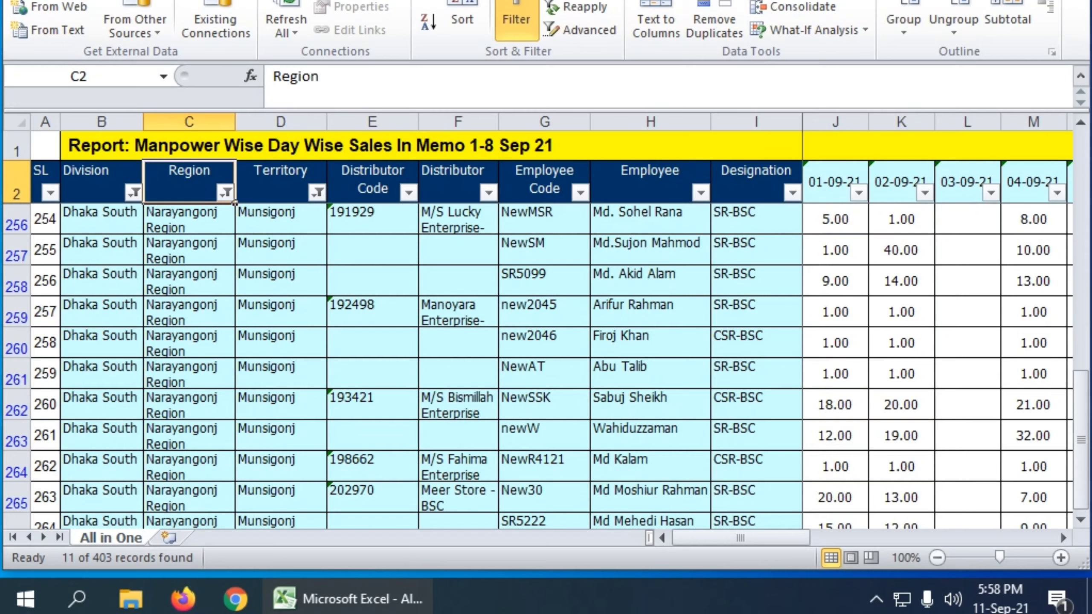
Check the Distributor Code filter's values, and filter the Distributor column to show only M/S Fahima Enterprise BSC.
{"action": "left_click", "coordinate": [408, 192]}
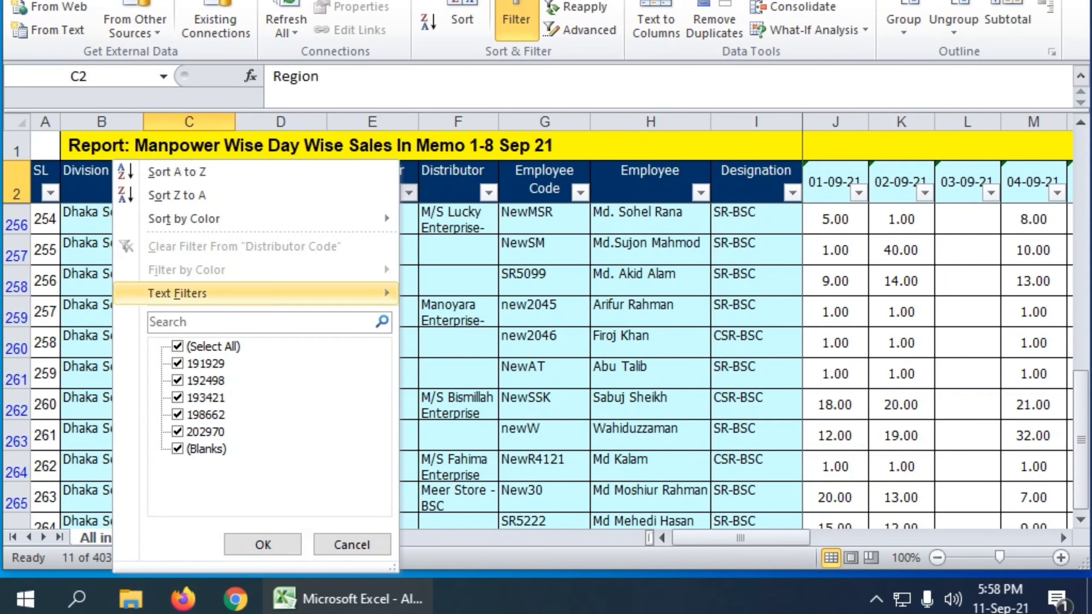
{"action": "left_click", "coordinate": [408, 193]}
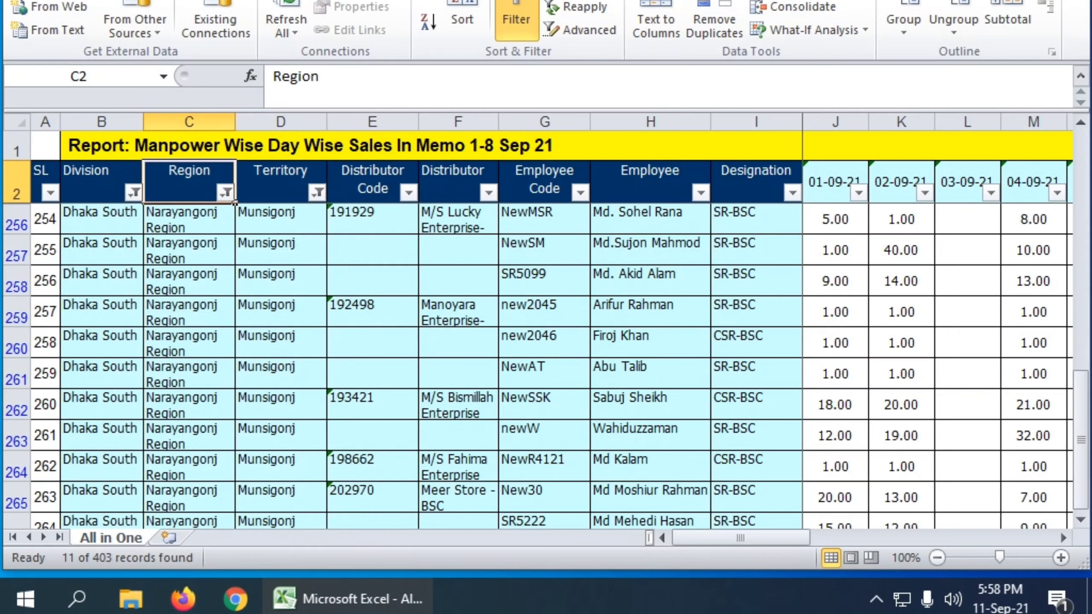
{"action": "left_click", "coordinate": [489, 192]}
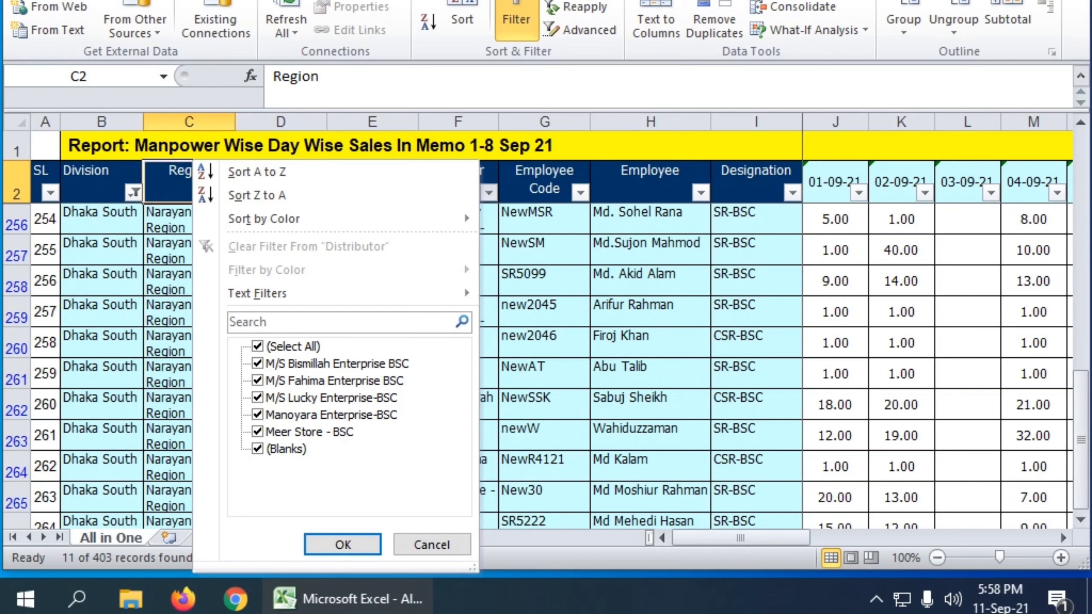
{"action": "left_click", "coordinate": [258, 347]}
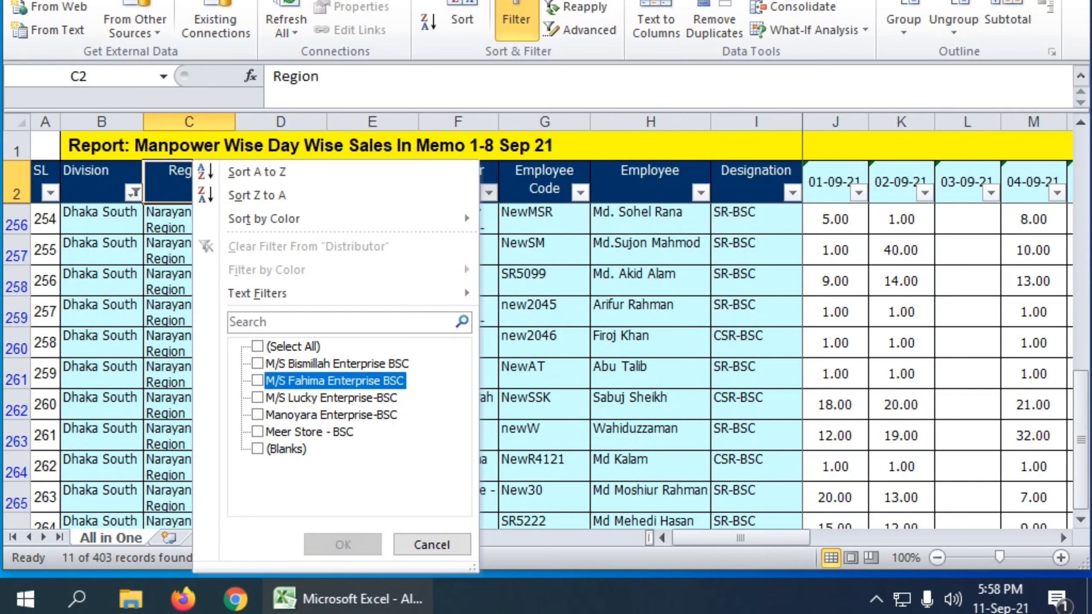
{"action": "left_click", "coordinate": [257, 381]}
{"action": "left_click", "coordinate": [342, 545]}
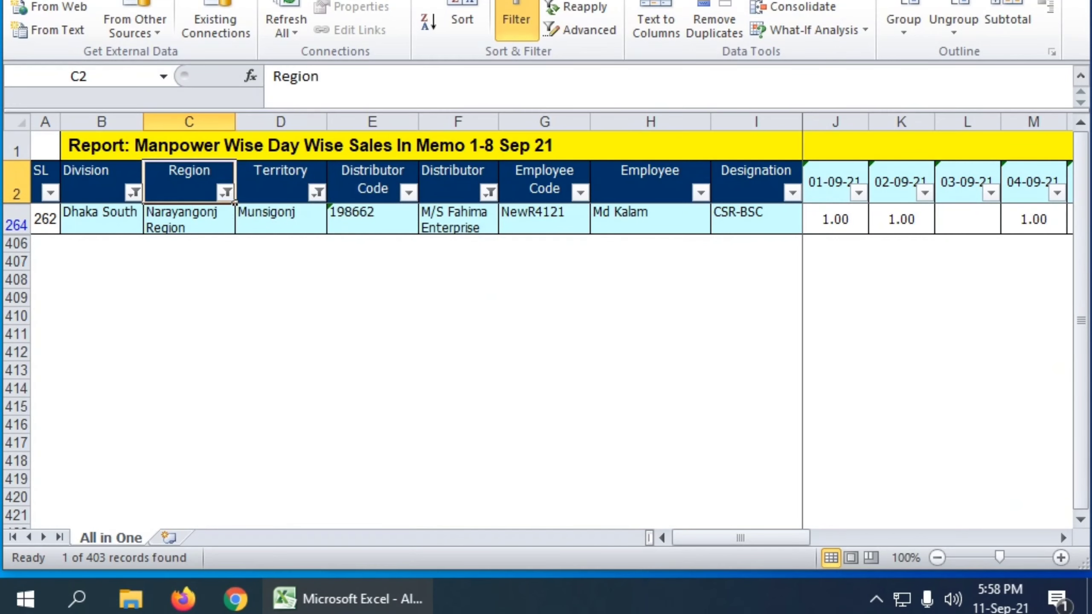
Change the Distributor column's filter to show only M/S Lucky Enterprise-BSC.
{"action": "left_click", "coordinate": [488, 192]}
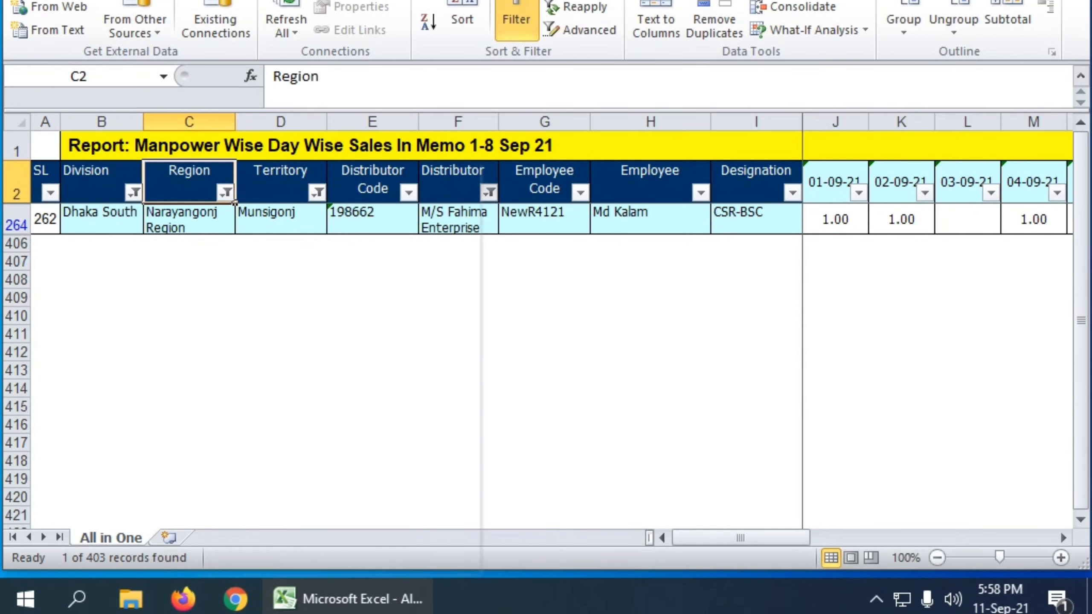
{"action": "left_click", "coordinate": [257, 380]}
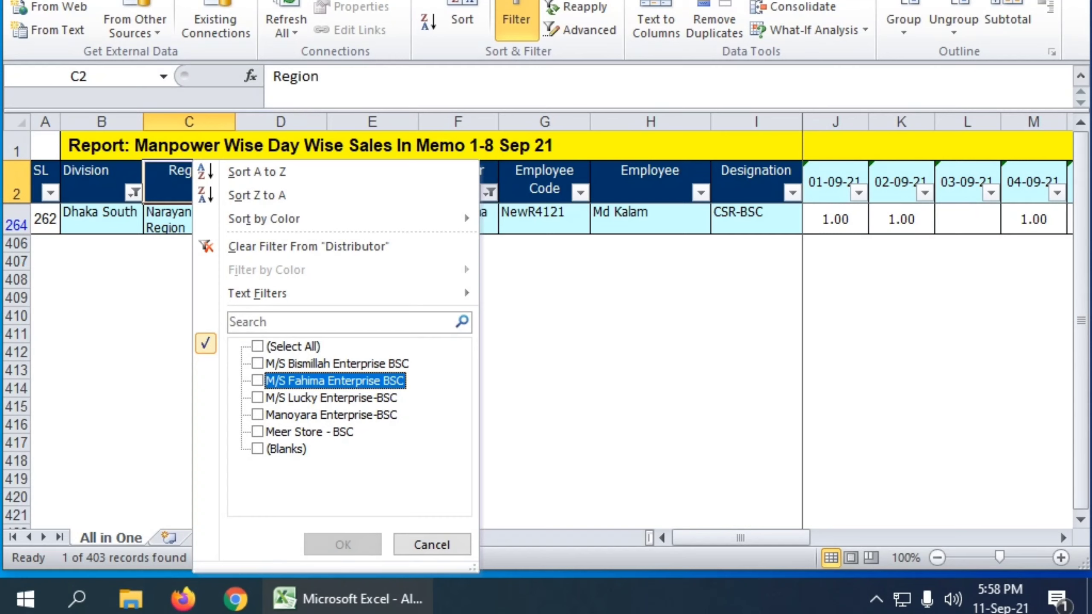
{"action": "left_click", "coordinate": [257, 398]}
{"action": "left_click", "coordinate": [342, 545]}
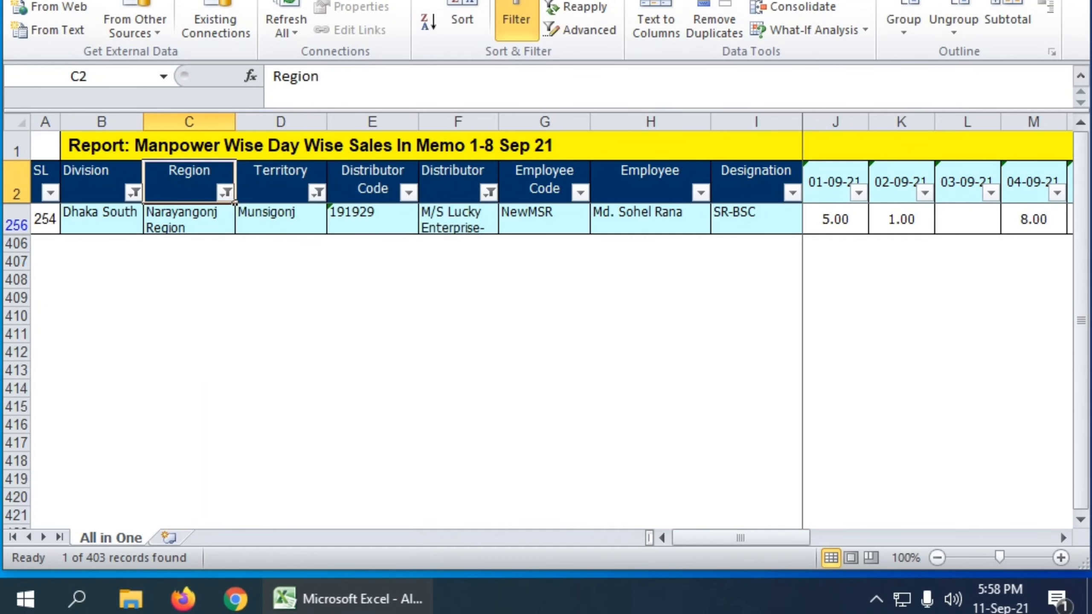
Change the Distributor column's filter to show only M/S Bismillah Enterprise BSC.
{"action": "left_click", "coordinate": [489, 193]}
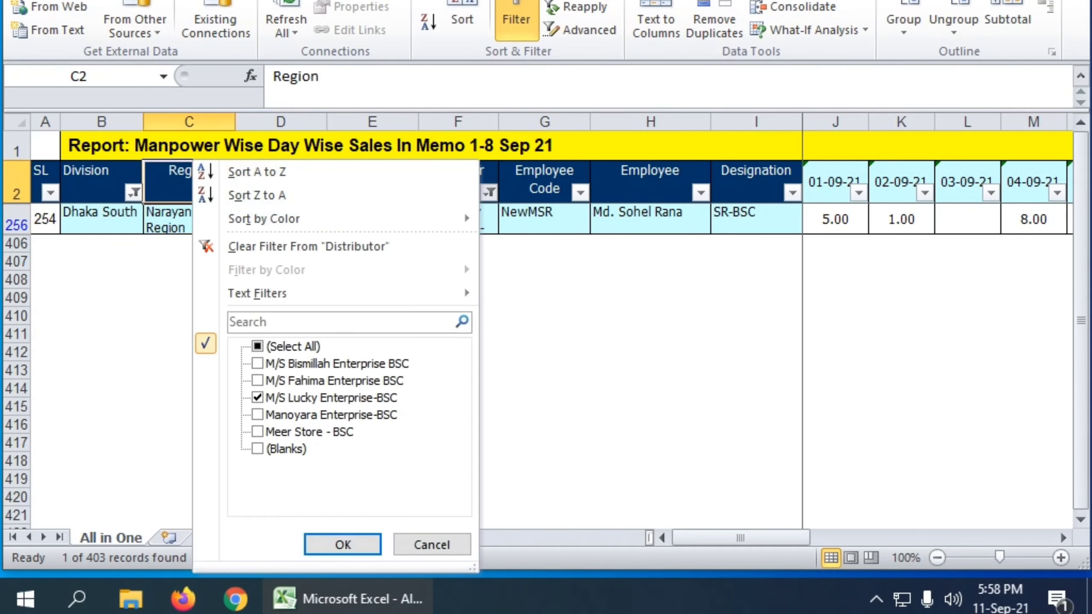
{"action": "left_click", "coordinate": [257, 398]}
{"action": "left_click", "coordinate": [257, 364]}
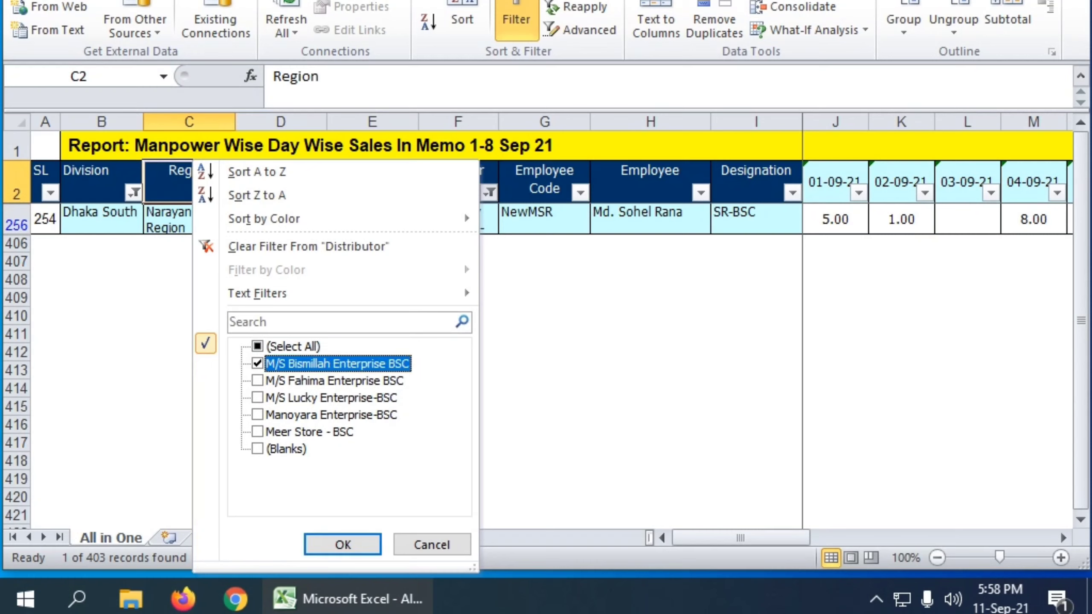
{"action": "left_click", "coordinate": [342, 545]}
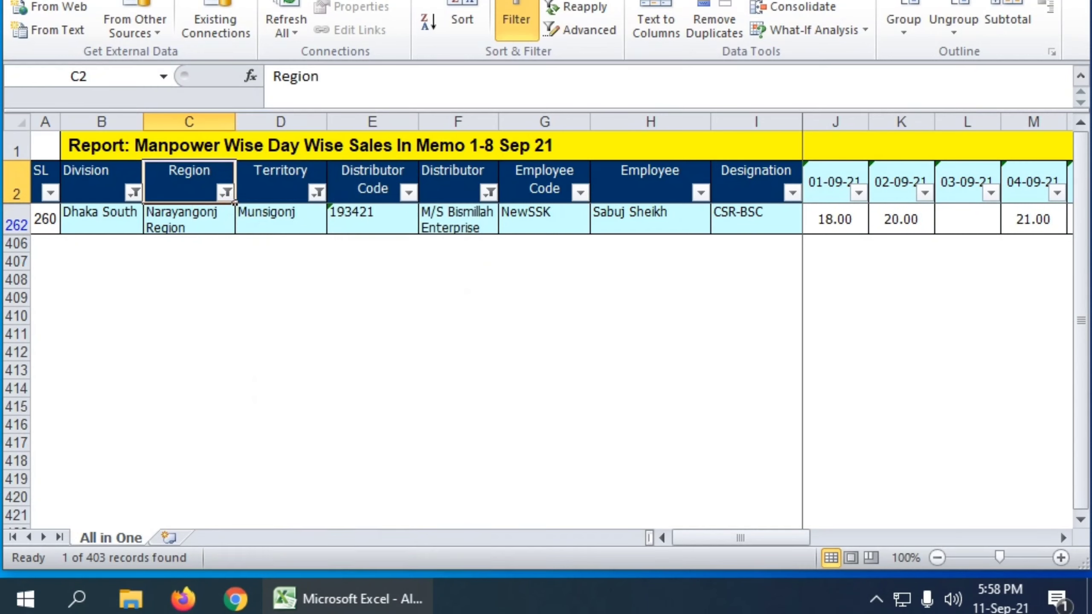
Change the Distributor column's filter to show only Manoyara Enterprise-BSC.
{"action": "left_click", "coordinate": [489, 193]}
{"action": "left_click", "coordinate": [257, 347]}
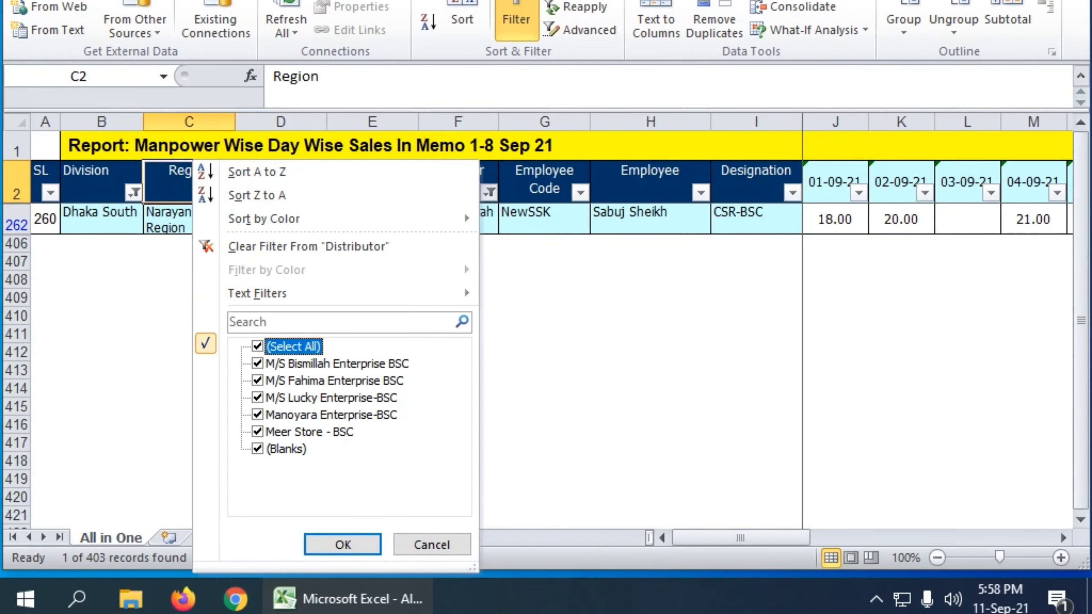
{"action": "left_click", "coordinate": [257, 347]}
{"action": "left_click", "coordinate": [258, 415]}
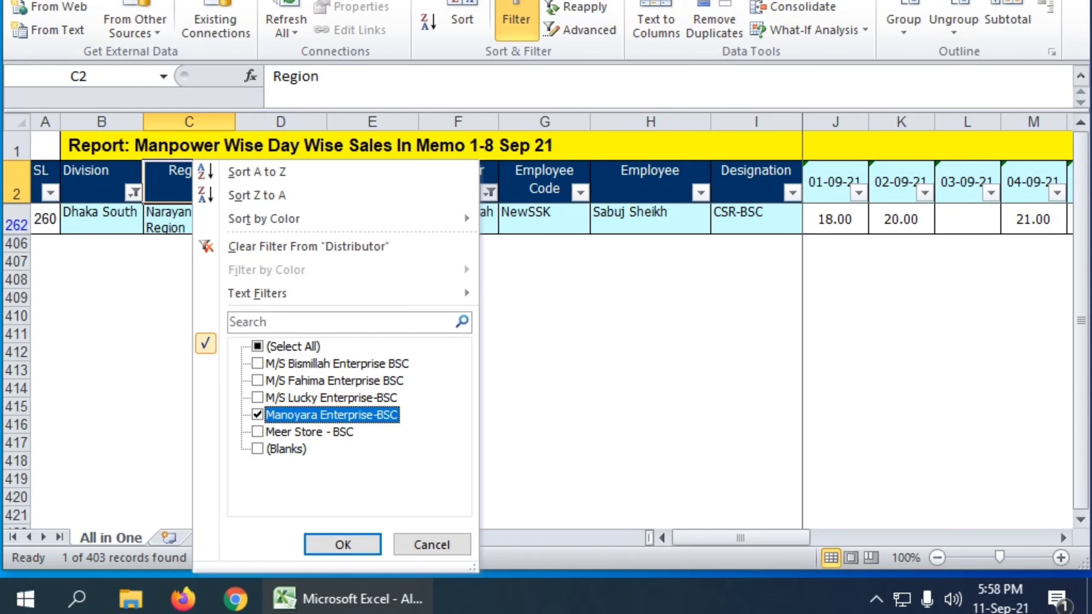
{"action": "left_click", "coordinate": [342, 545]}
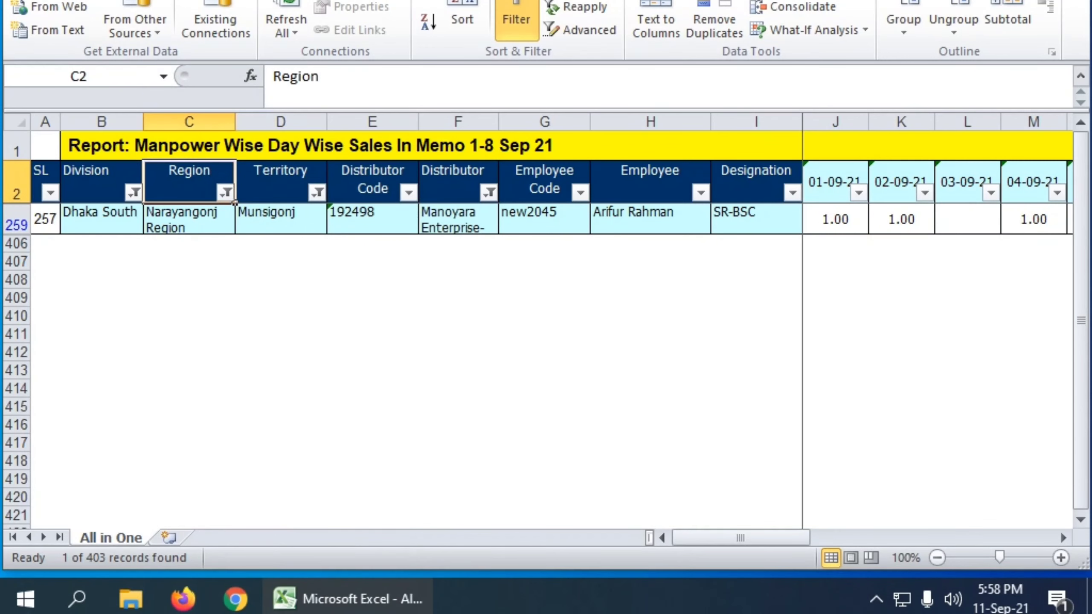
Change the Distributor column's filter to show only Meer Store - BSC.
{"action": "left_click", "coordinate": [489, 193]}
{"action": "left_click", "coordinate": [257, 414]}
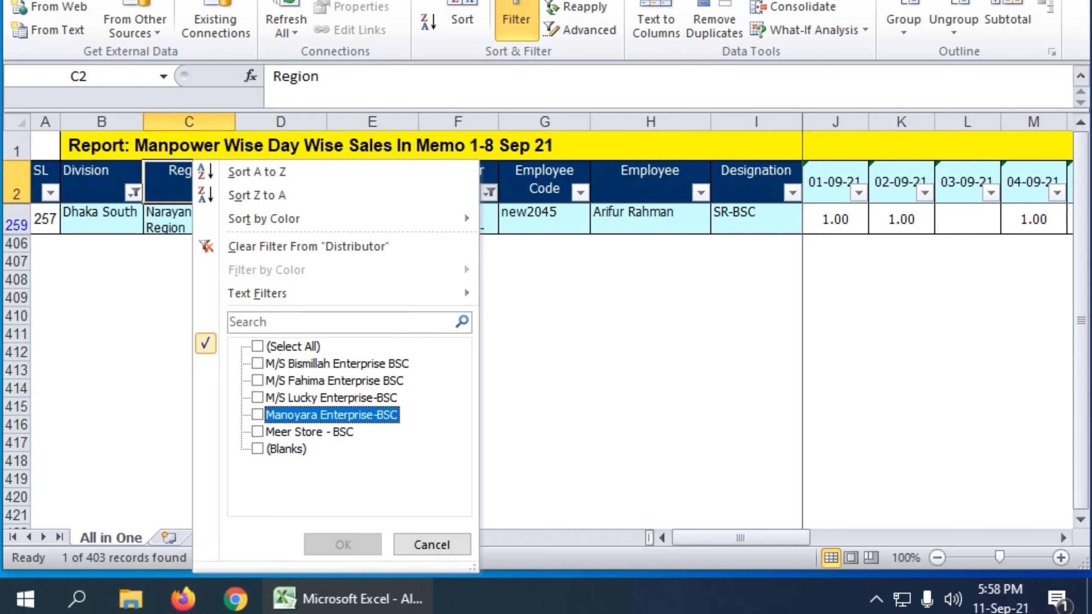
{"action": "left_click", "coordinate": [257, 432]}
{"action": "left_click", "coordinate": [343, 545]}
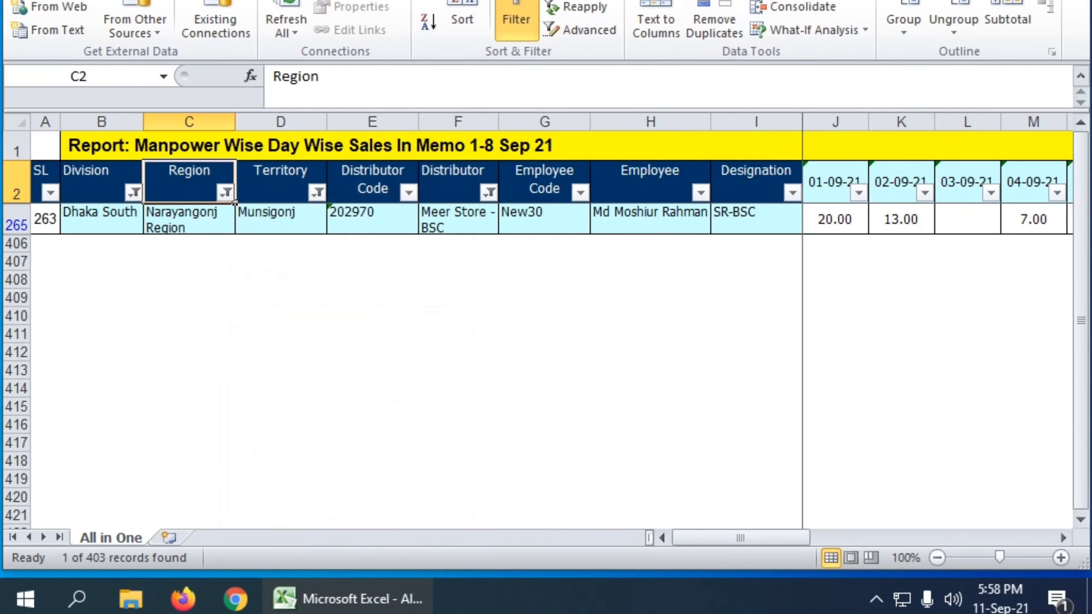
Restore all values in the Distributor column's filter and look through the Munsigonj records.
{"action": "left_click", "coordinate": [489, 193]}
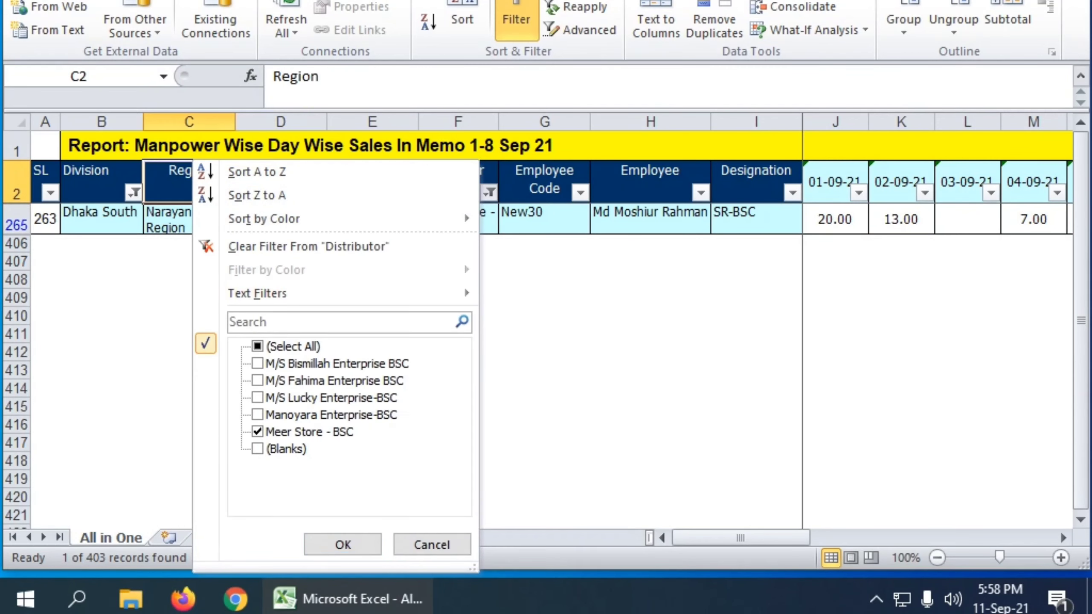
{"action": "left_click", "coordinate": [258, 432]}
{"action": "left_click", "coordinate": [257, 347]}
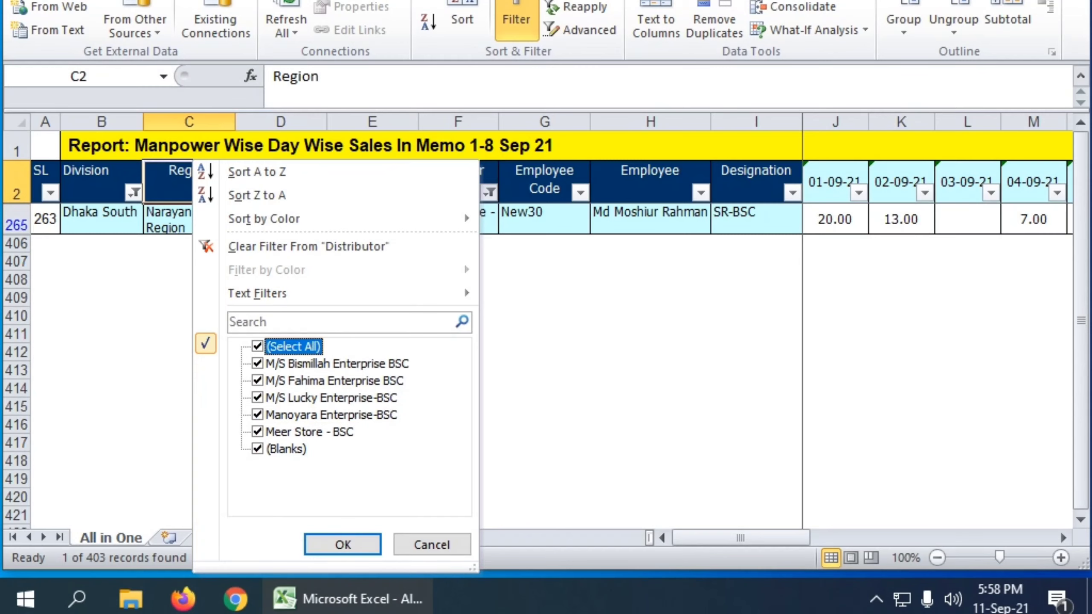
{"action": "left_click", "coordinate": [342, 544]}
{"action": "scroll", "coordinate": [538, 366], "scroll_direction": "down", "scroll_amount": 1}
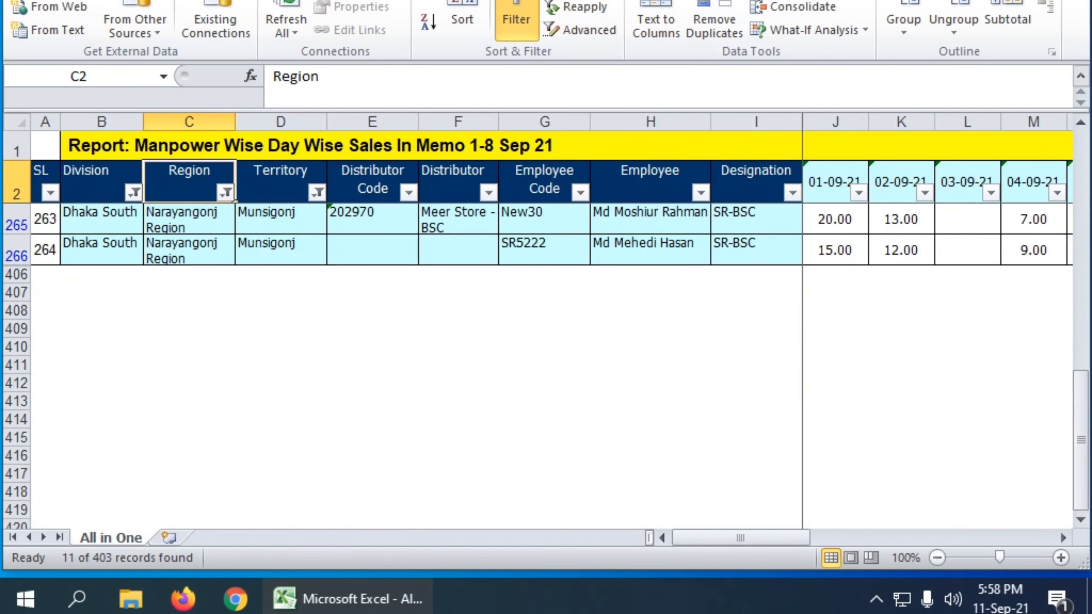
{"action": "scroll", "coordinate": [537, 365], "scroll_direction": "up", "scroll_amount": 3}
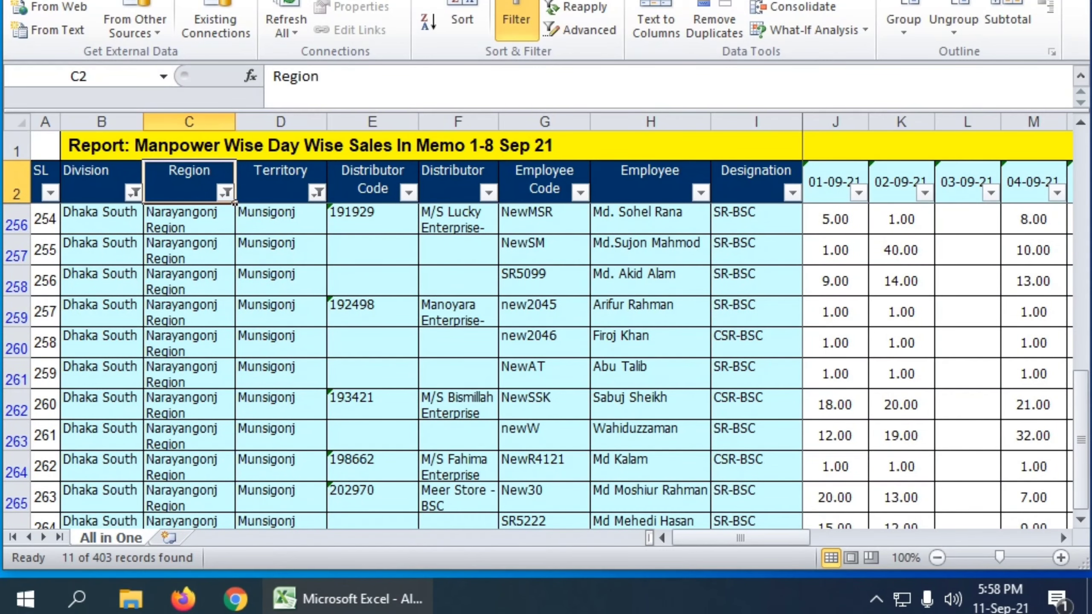
Try to filter the Designation column to show only SR-BSC.
{"action": "left_click", "coordinate": [793, 193]}
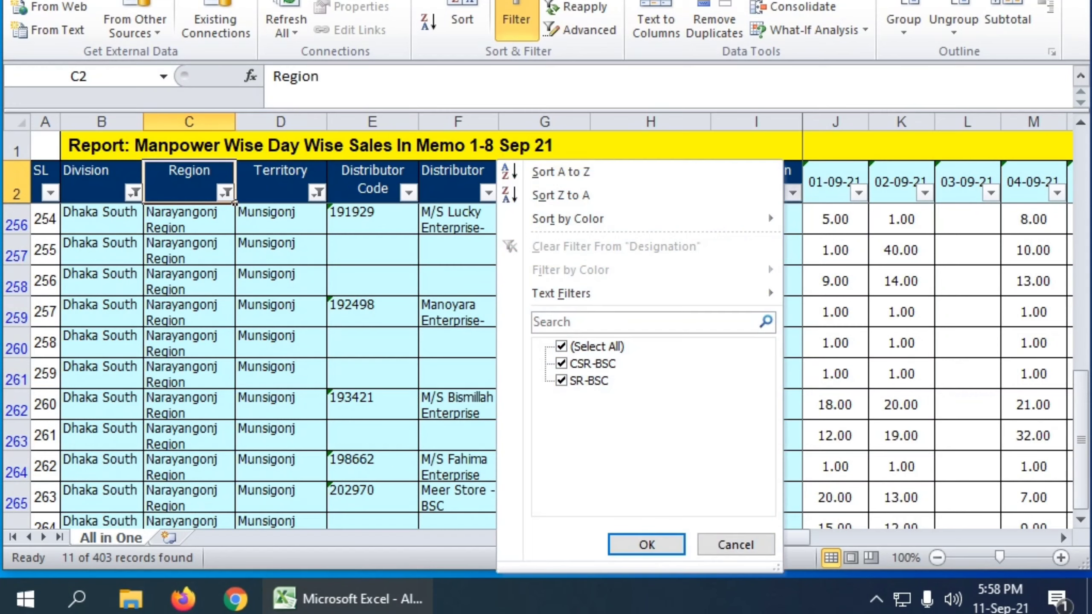
{"action": "left_click", "coordinate": [562, 347]}
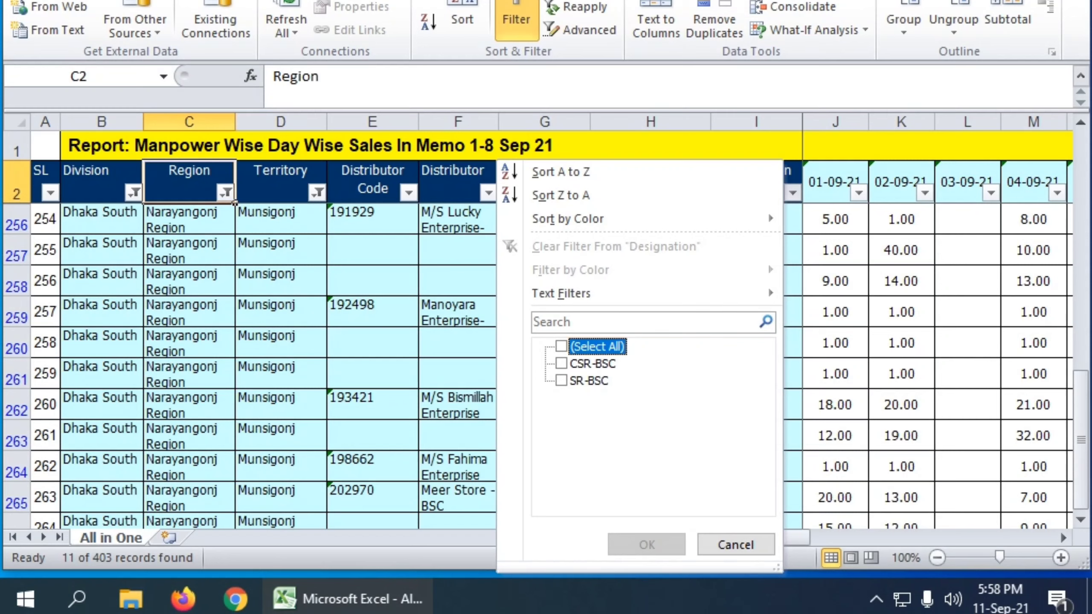
{"action": "left_click", "coordinate": [561, 380]}
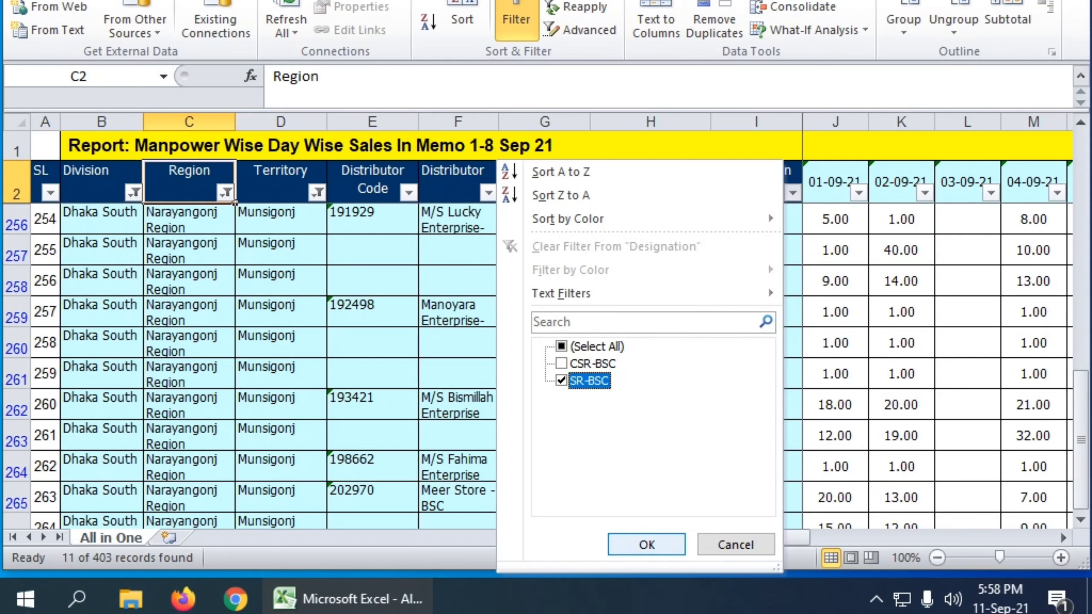
{"action": "left_click", "coordinate": [647, 544]}
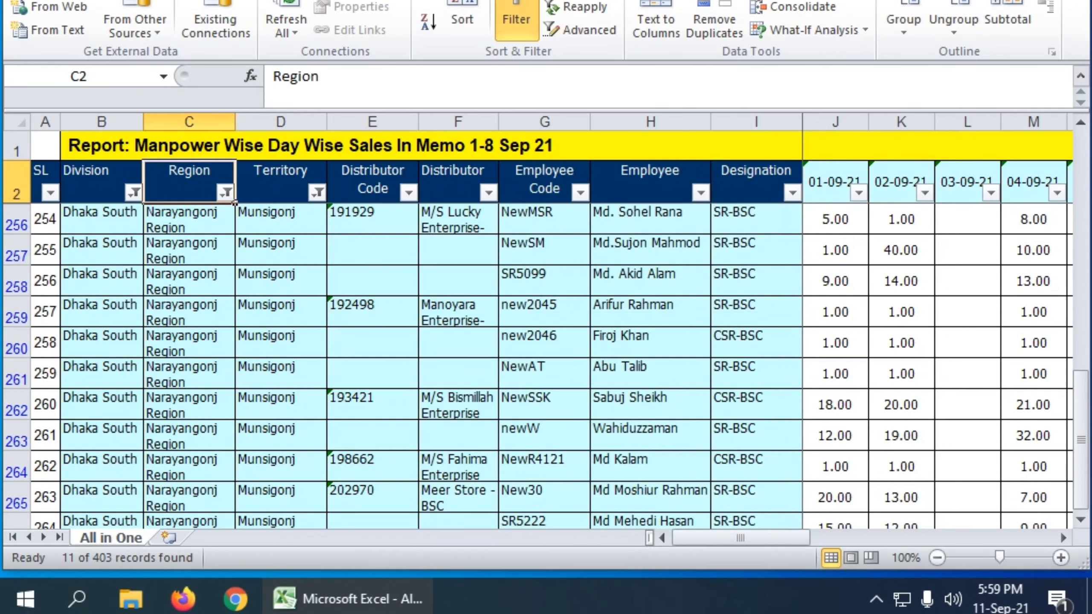
{"action": "left_click", "coordinate": [281, 219]}
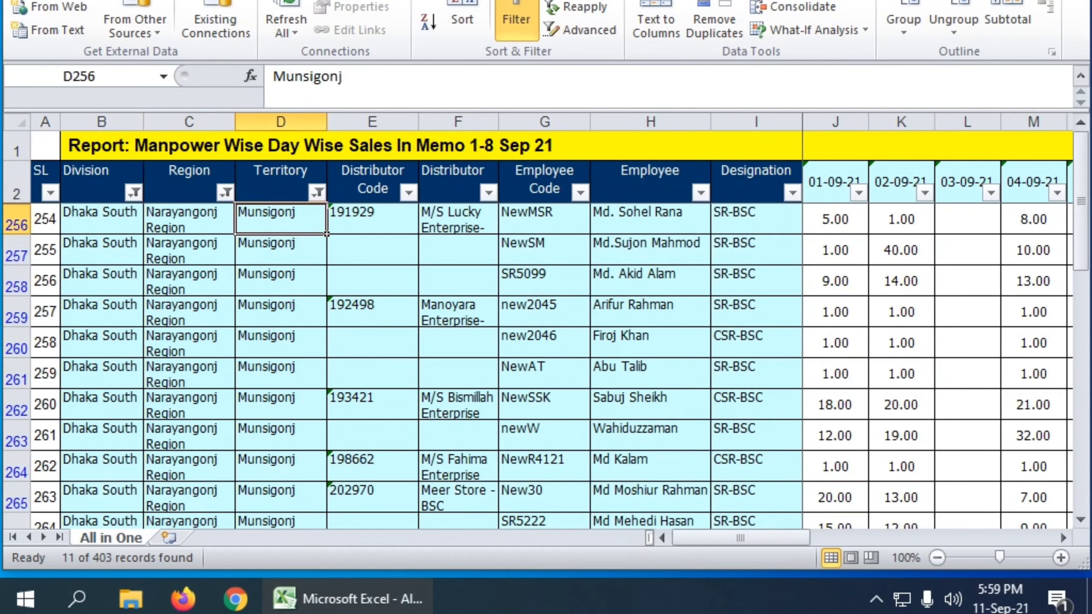
Filter the Designation column to show only SR-BSC, and select all listed employee names.
{"action": "left_click", "coordinate": [793, 192]}
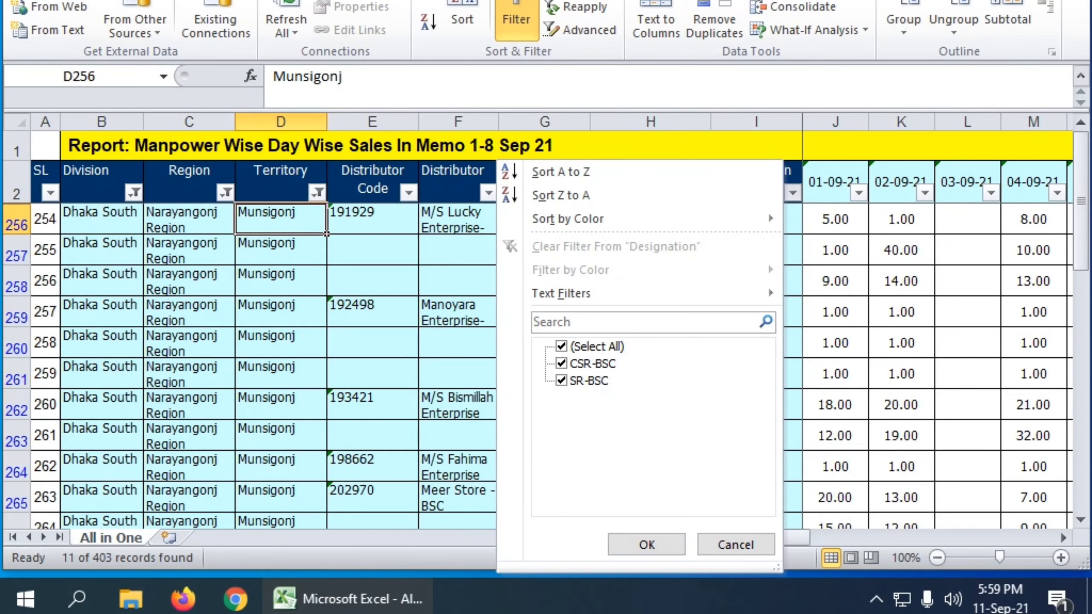
{"action": "left_click", "coordinate": [561, 364]}
{"action": "left_click", "coordinate": [561, 381]}
{"action": "left_click", "coordinate": [561, 380]}
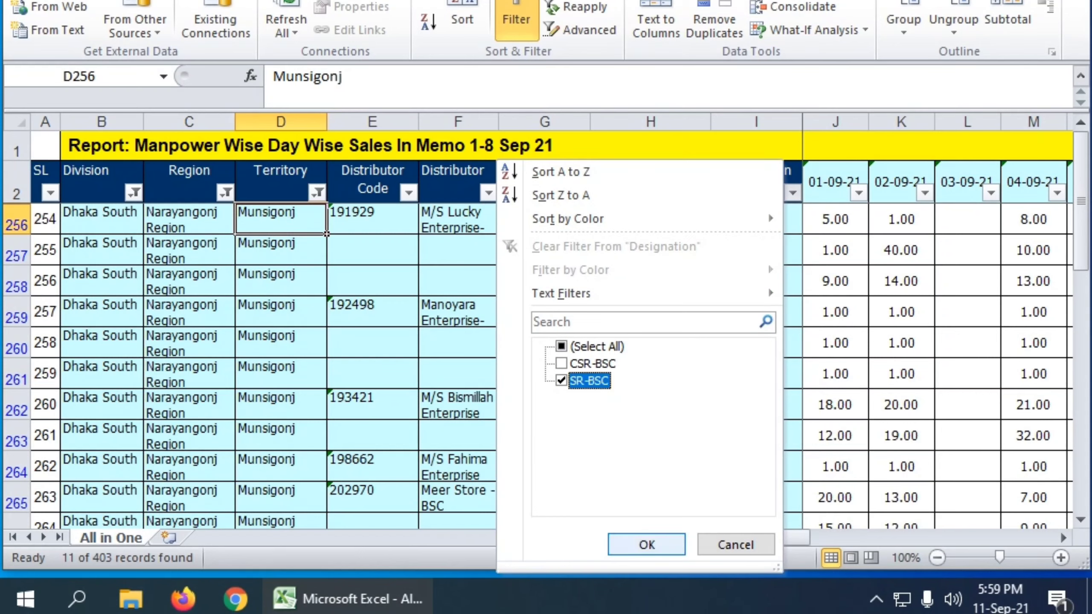
{"action": "left_click", "coordinate": [647, 544]}
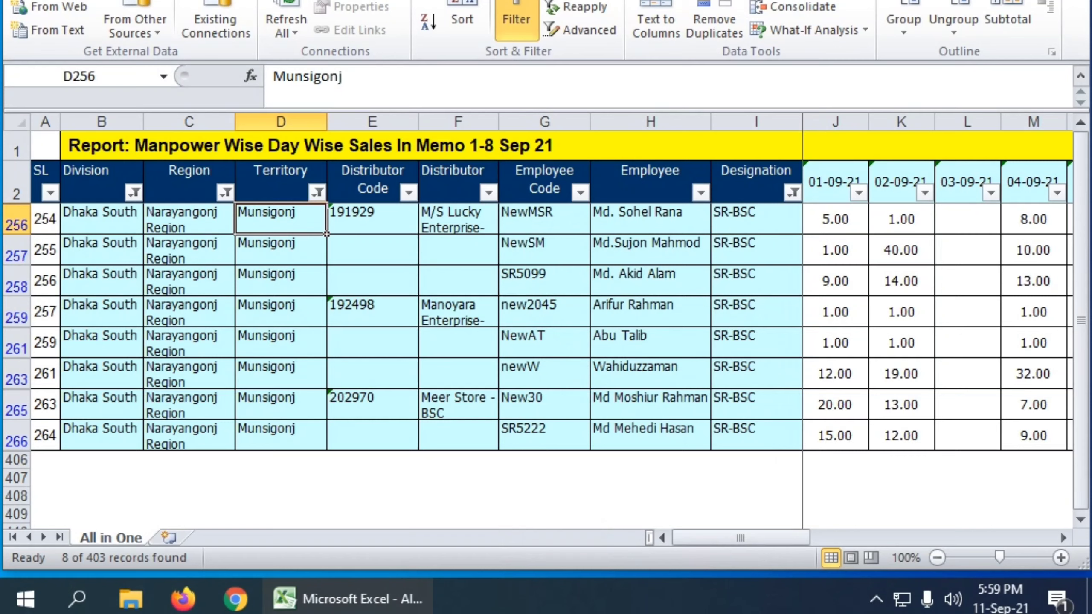
{"action": "left_click_drag", "start_coordinate": [650, 220], "coordinate": [650, 434]}
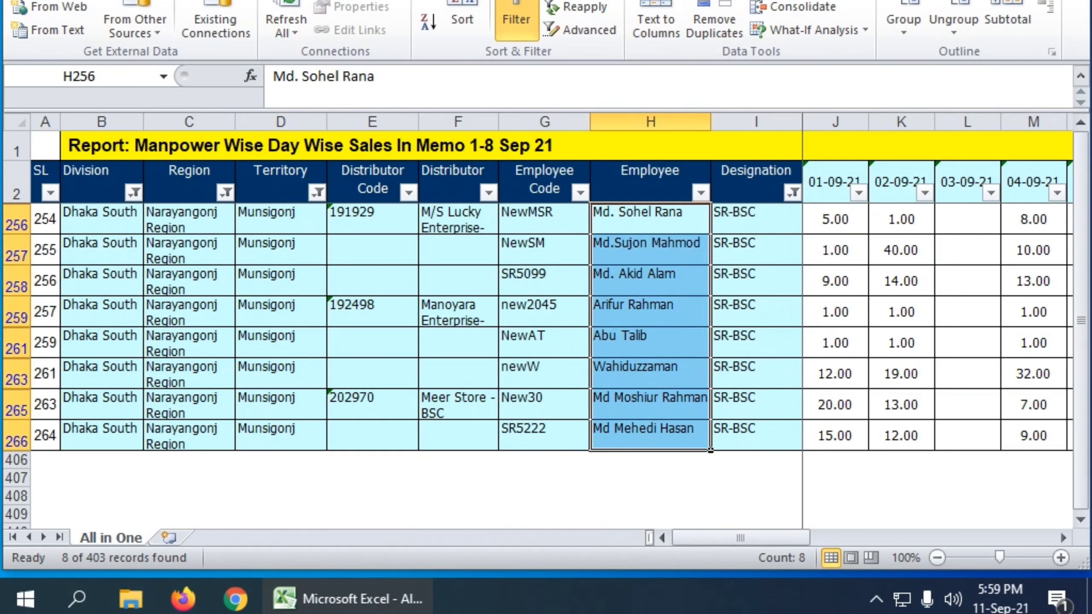
{"action": "mouse_move", "coordinate": [740, 537]}
{"action": "left_mouse_down"}
{"action": "mouse_move", "coordinate": [986, 538]}
{"action": "mouse_move", "coordinate": [740, 538]}
{"action": "left_mouse_up"}
Change the Designation column's filter to show only CSR-BSC, and select all listed employee names.
{"action": "left_click", "coordinate": [793, 192]}
{"action": "left_click", "coordinate": [589, 380]}
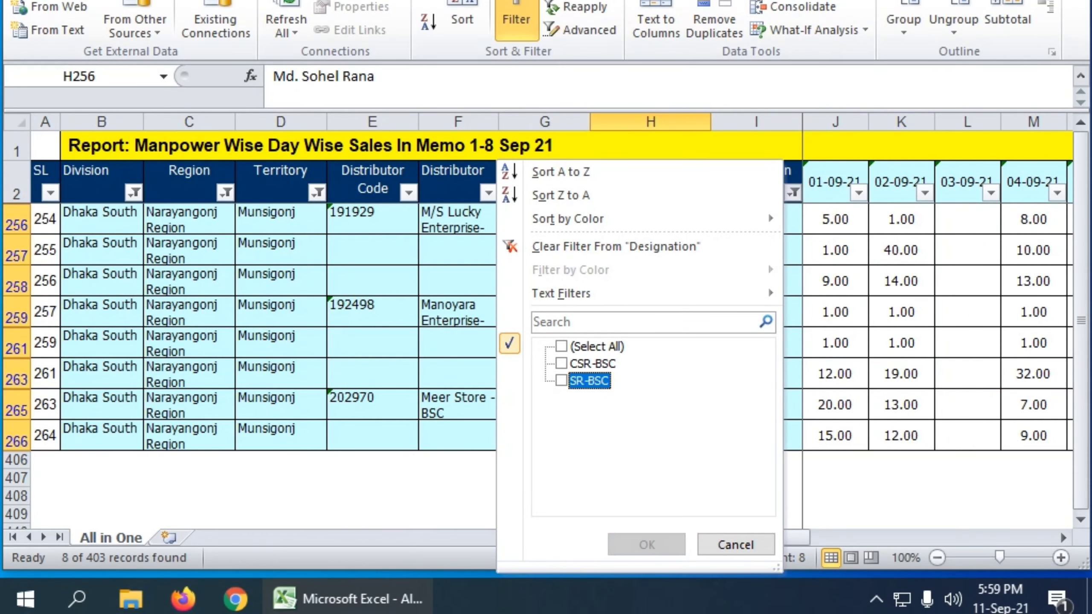
{"action": "left_click", "coordinate": [593, 364]}
{"action": "left_click", "coordinate": [646, 545]}
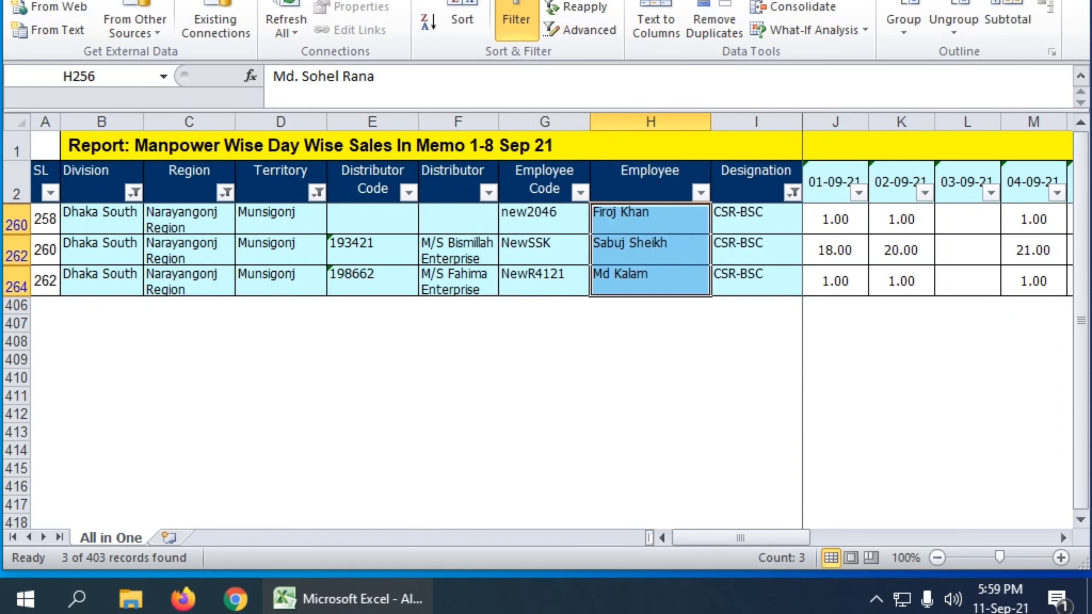
{"action": "left_click", "coordinate": [757, 219]}
{"action": "left_click_drag", "start_coordinate": [650, 219], "coordinate": [650, 280]}
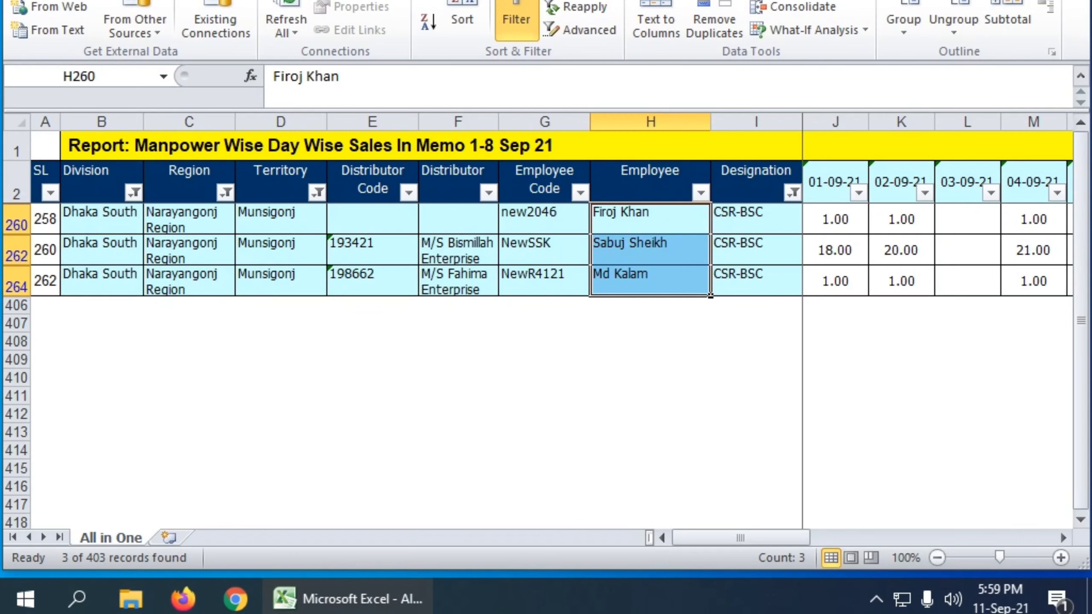
Restore all values in the Designation column's filter and select the first employee name.
{"action": "left_click", "coordinate": [793, 192]}
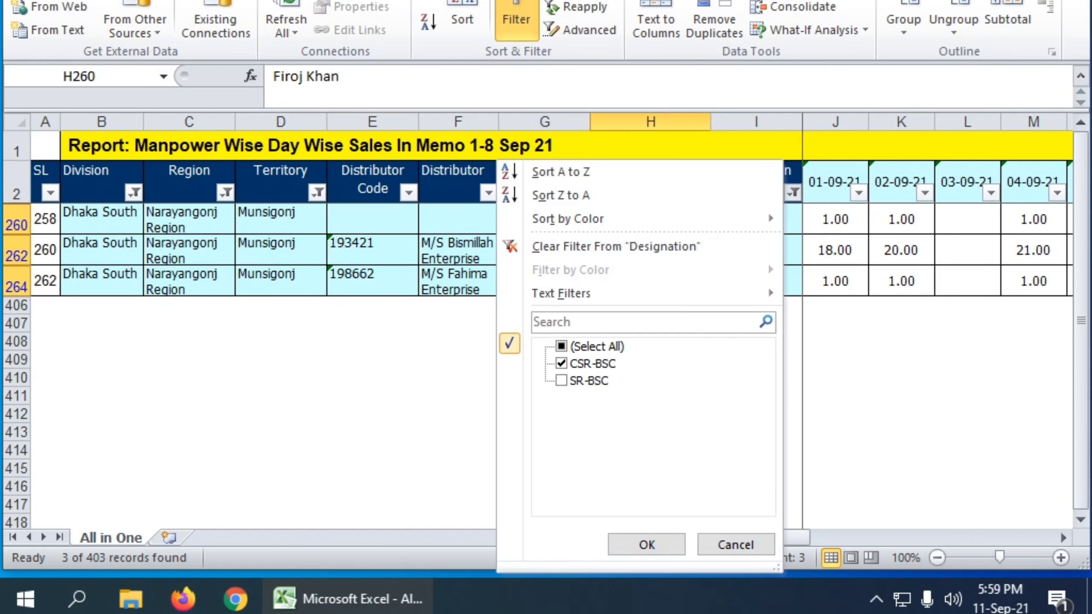
{"action": "left_click", "coordinate": [561, 346]}
{"action": "left_click", "coordinate": [647, 545]}
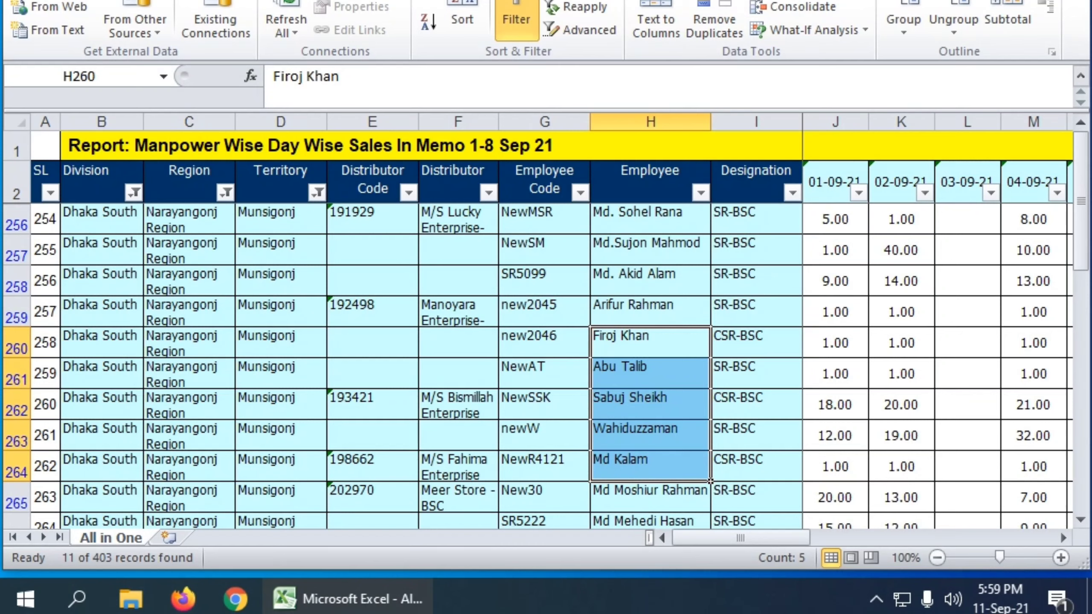
{"action": "left_click", "coordinate": [651, 218]}
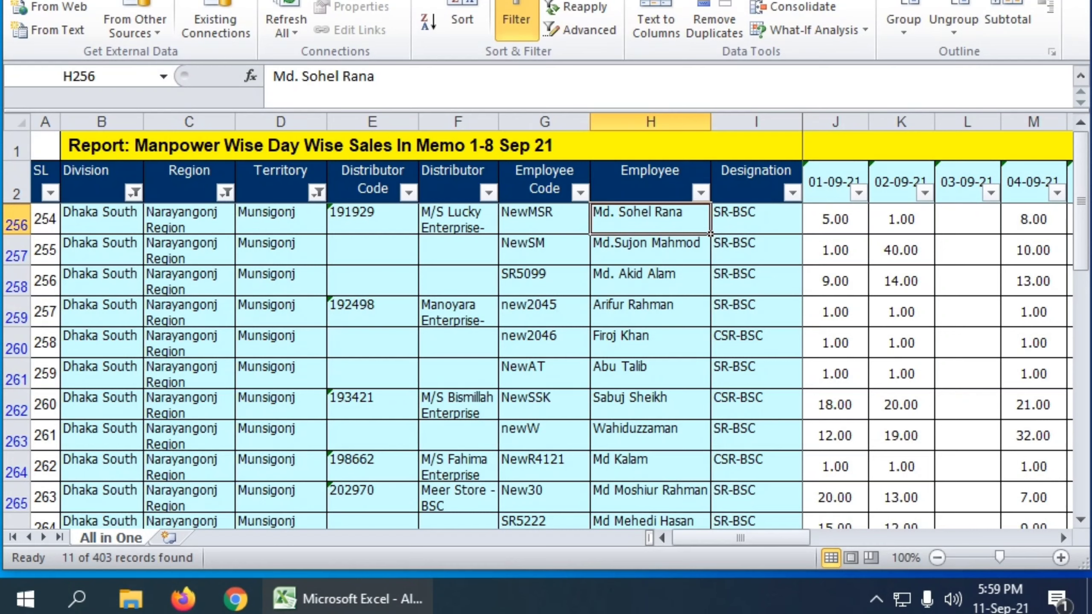
Clear the Division column's filter by selecting all its values, and check the values in the Region filter.
{"action": "left_click", "coordinate": [134, 193]}
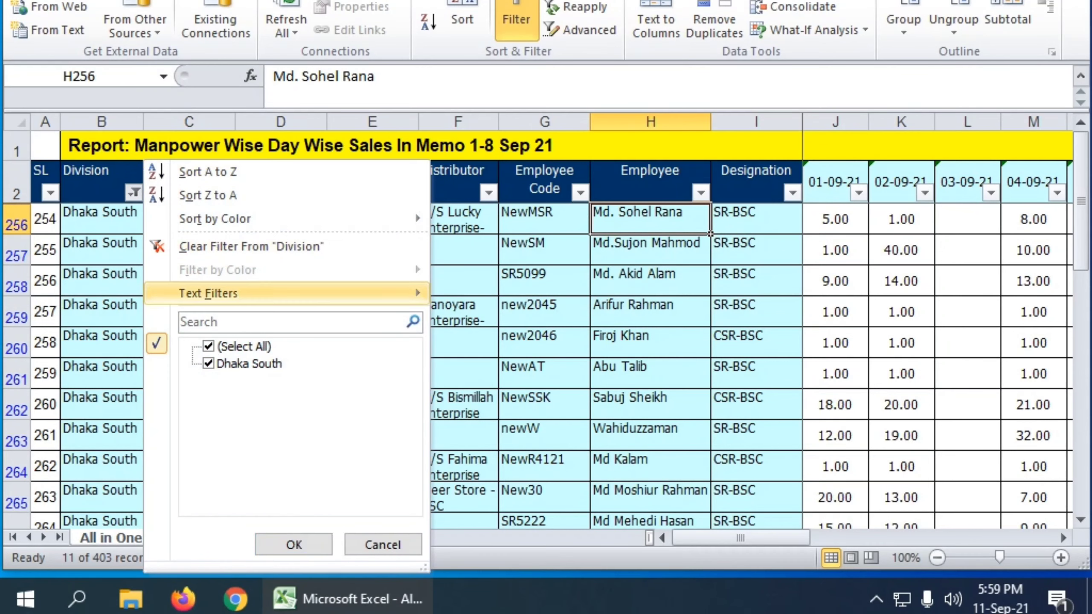
{"action": "left_click", "coordinate": [209, 347]}
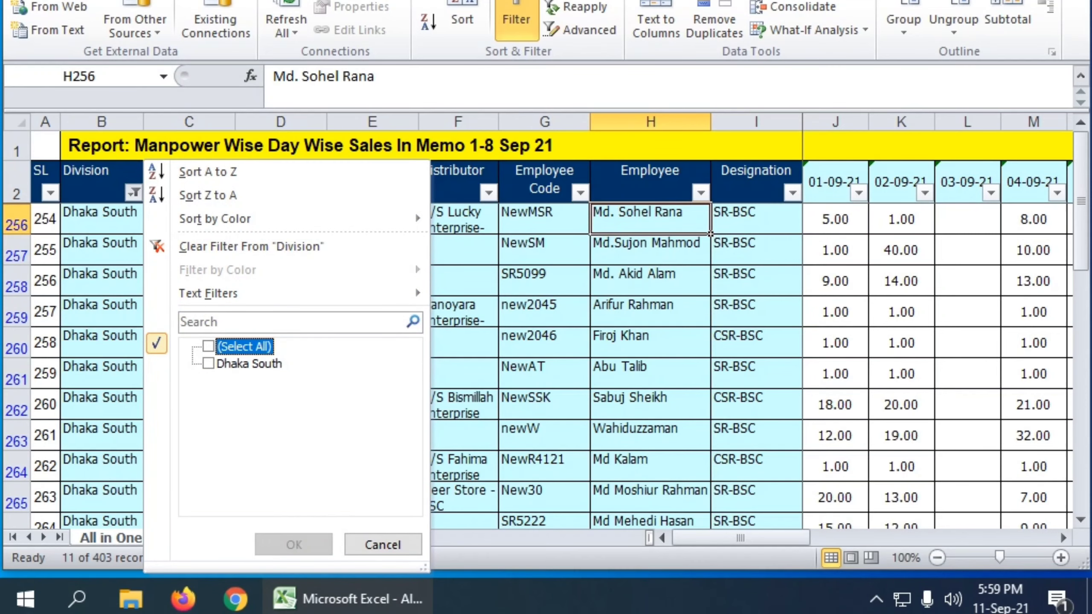
{"action": "left_click", "coordinate": [209, 347]}
{"action": "left_click", "coordinate": [293, 544]}
{"action": "left_click", "coordinate": [224, 192]}
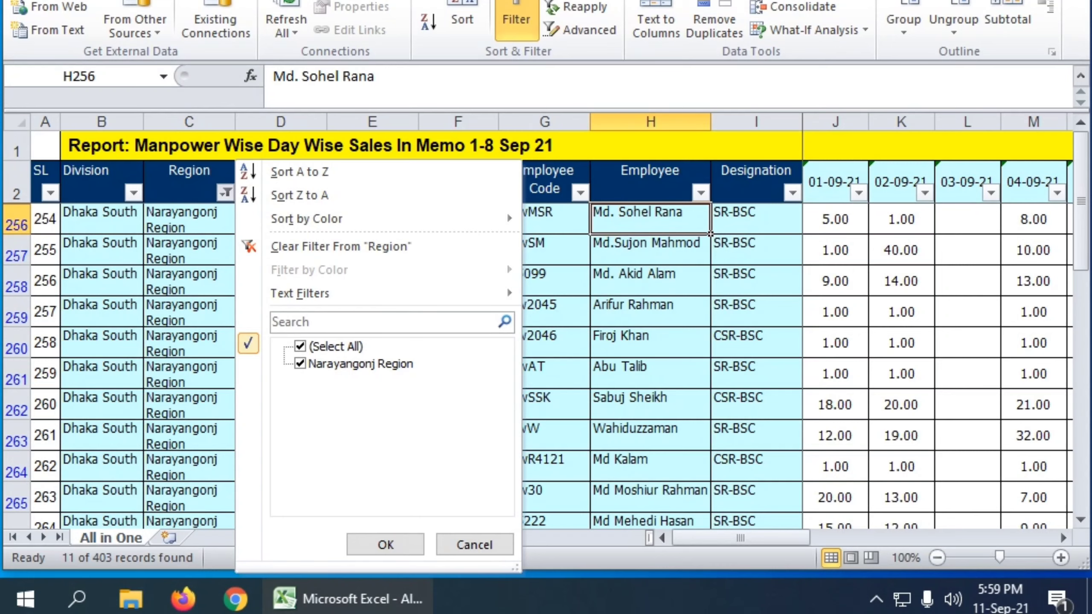
{"action": "key", "text": "Escape"}
{"action": "left_click", "coordinate": [544, 279]}
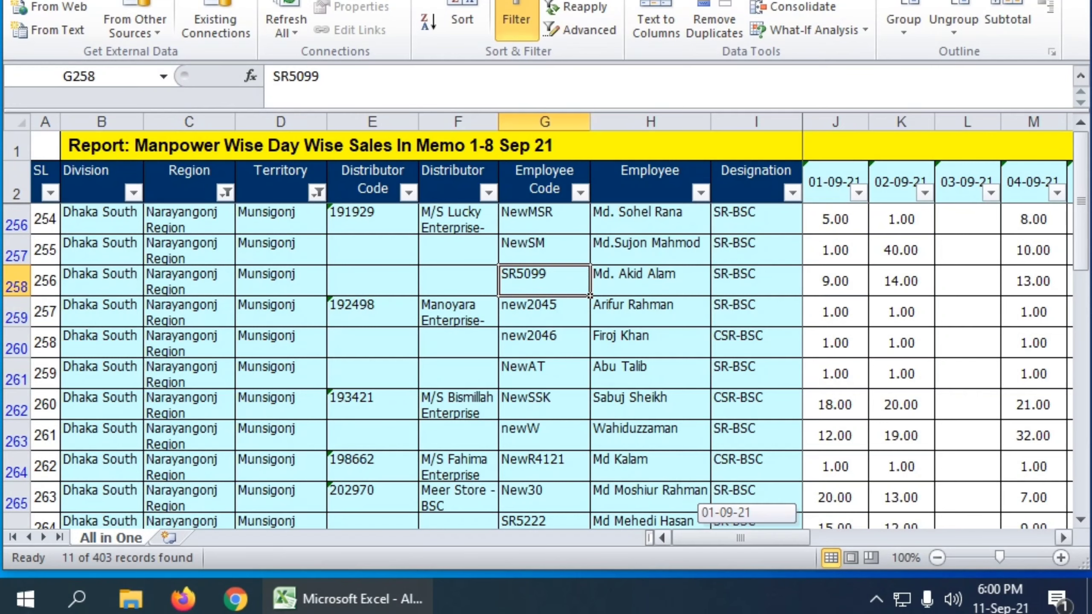
Remove all filters from the report, and turn filtering back on for the header row from the Division header.
{"action": "left_click", "coordinate": [515, 19]}
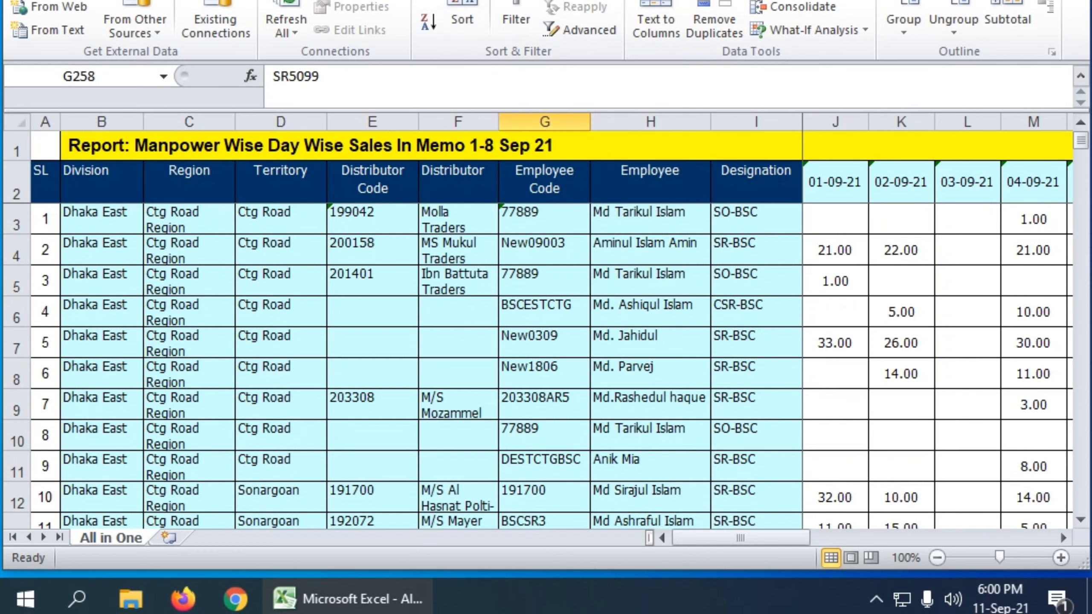
{"action": "left_click", "coordinate": [102, 181]}
{"action": "left_click", "coordinate": [516, 19]}
{"action": "scroll", "coordinate": [989, 326], "scroll_direction": "right", "scroll_amount": 3}
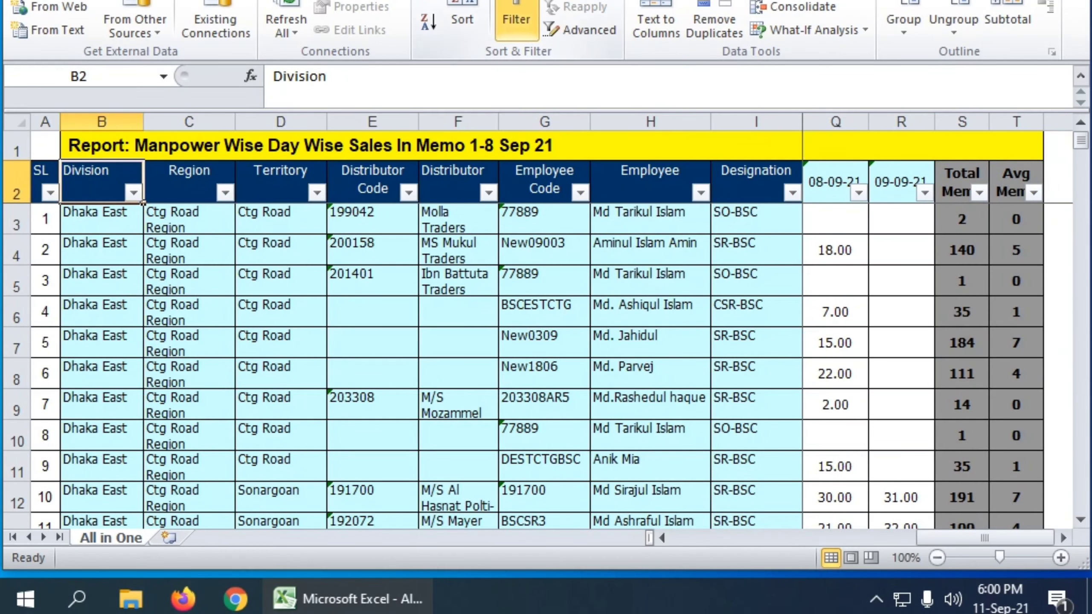
Check the division names offered in the Division column's filter, leaving all of them selected.
{"action": "left_click", "coordinate": [189, 250]}
{"action": "left_click", "coordinate": [133, 192]}
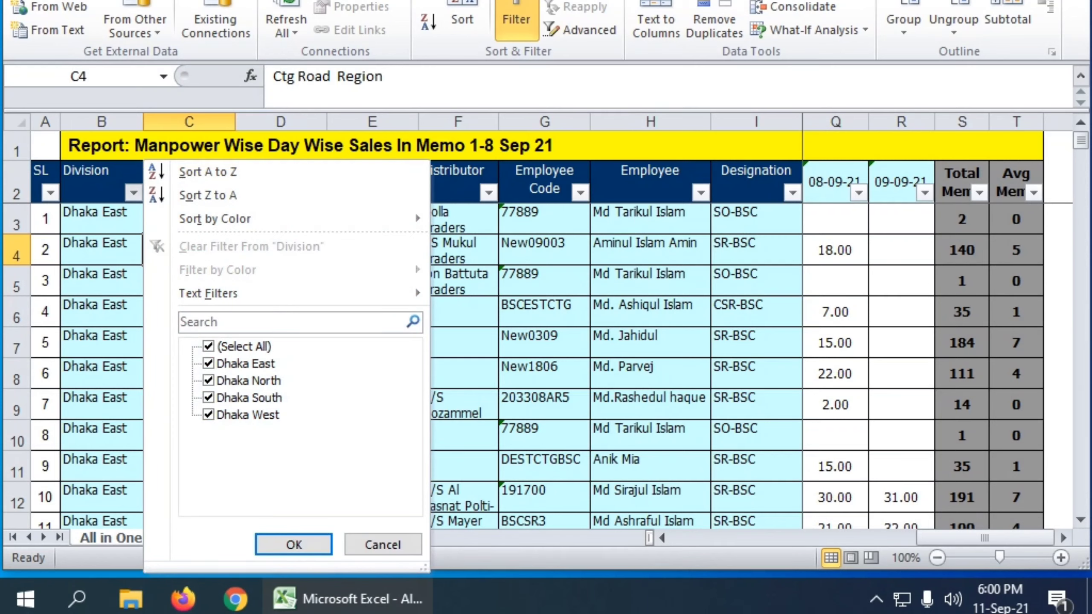
{"action": "left_click", "coordinate": [294, 544]}
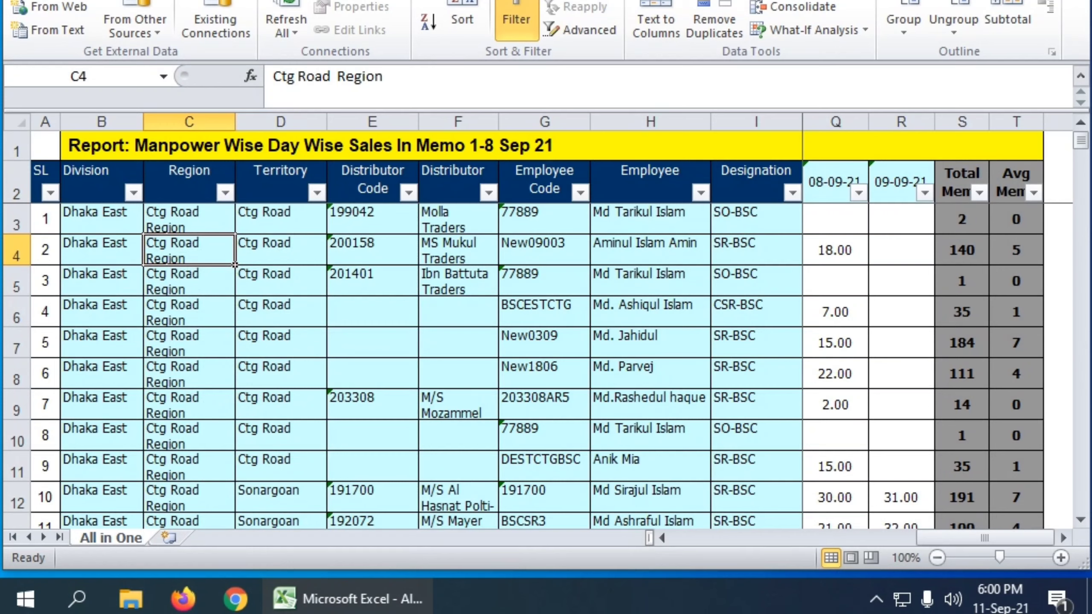
Filter the Designation column to show only SO-BSC across all divisions.
{"action": "left_click", "coordinate": [792, 192]}
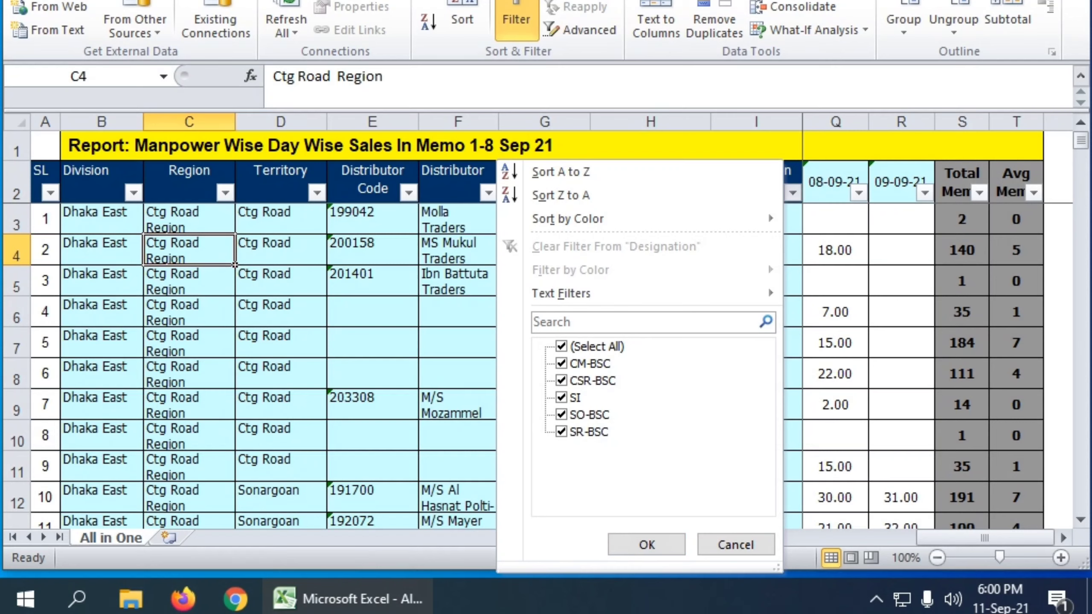
{"action": "left_click", "coordinate": [561, 346]}
{"action": "left_click", "coordinate": [561, 415]}
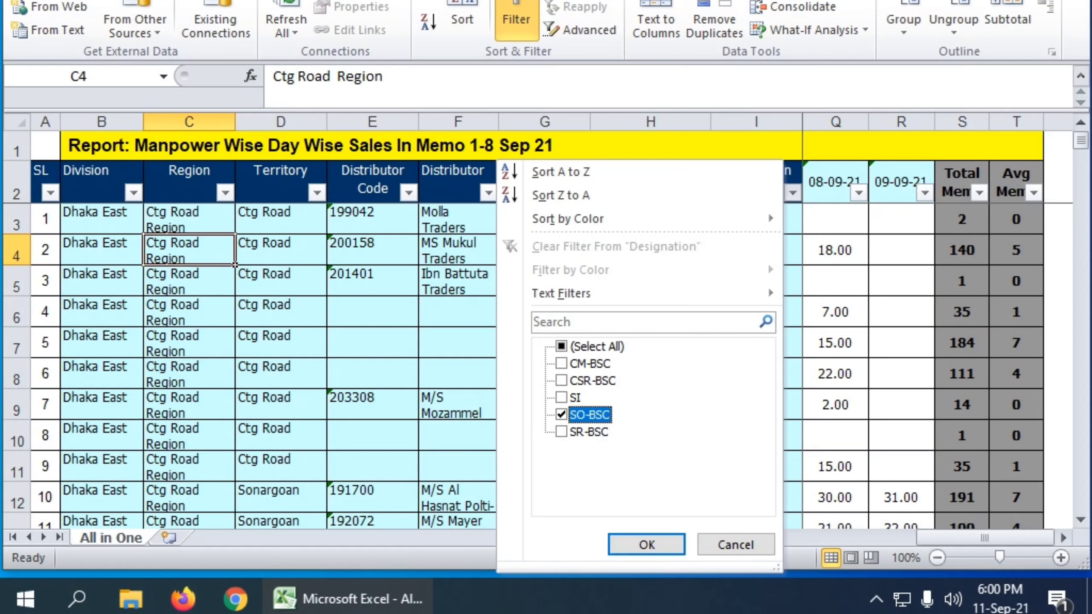
{"action": "left_click", "coordinate": [647, 545]}
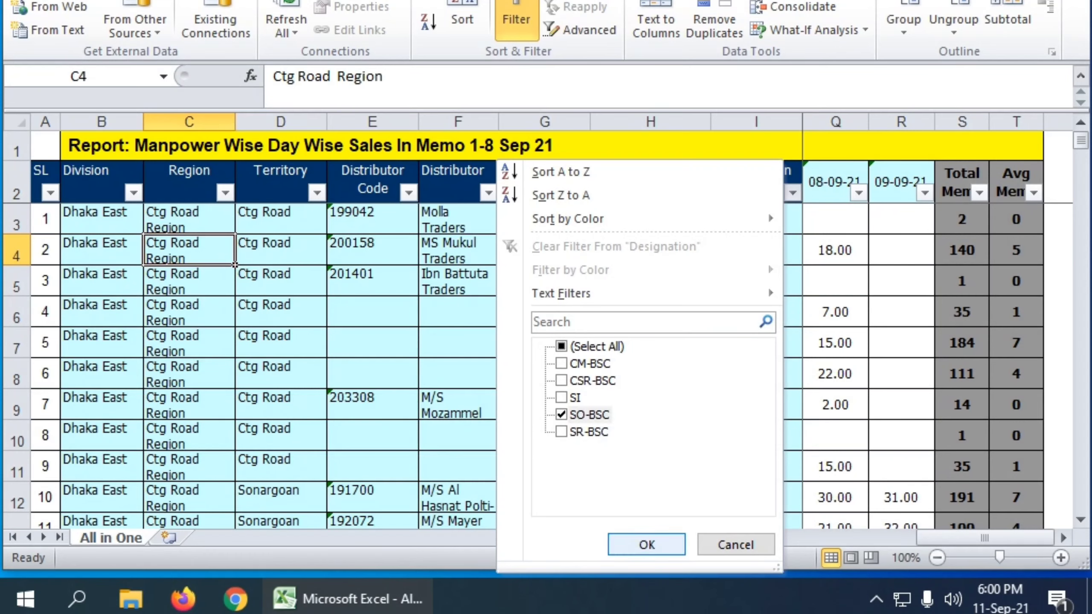
Apply the SO-BSC designation filter and select all filtered Designation cells to get their count.
{"action": "left_click", "coordinate": [647, 545]}
{"action": "scroll", "coordinate": [546, 344], "scroll_direction": "down", "scroll_amount": 1}
{"action": "scroll", "coordinate": [546, 344], "scroll_direction": "up", "scroll_amount": 1}
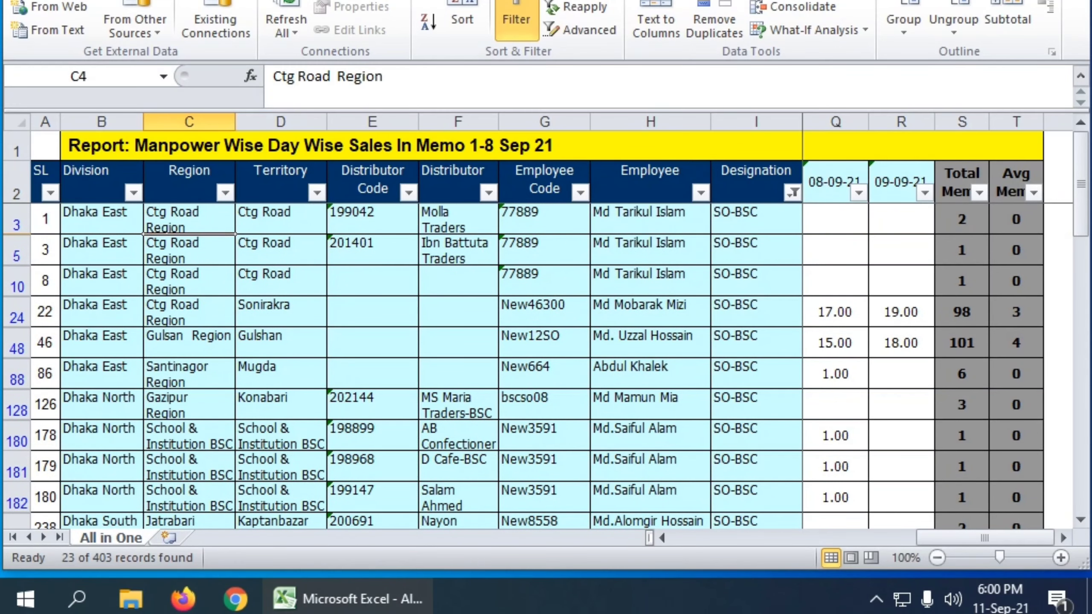
{"action": "scroll", "coordinate": [546, 344], "scroll_direction": "down", "scroll_amount": 1}
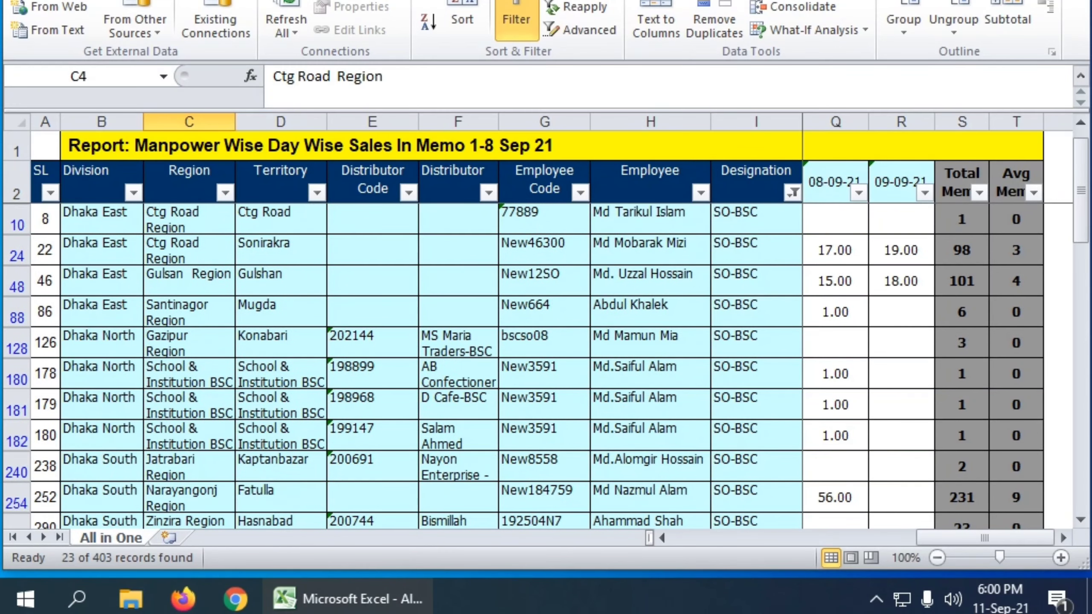
{"action": "left_click_drag", "start_coordinate": [757, 218], "coordinate": [757, 280]}
{"action": "scroll", "coordinate": [757, 280], "scroll_direction": "up", "scroll_amount": 1}
{"action": "left_click_drag", "start_coordinate": [757, 218], "coordinate": [756, 469]}
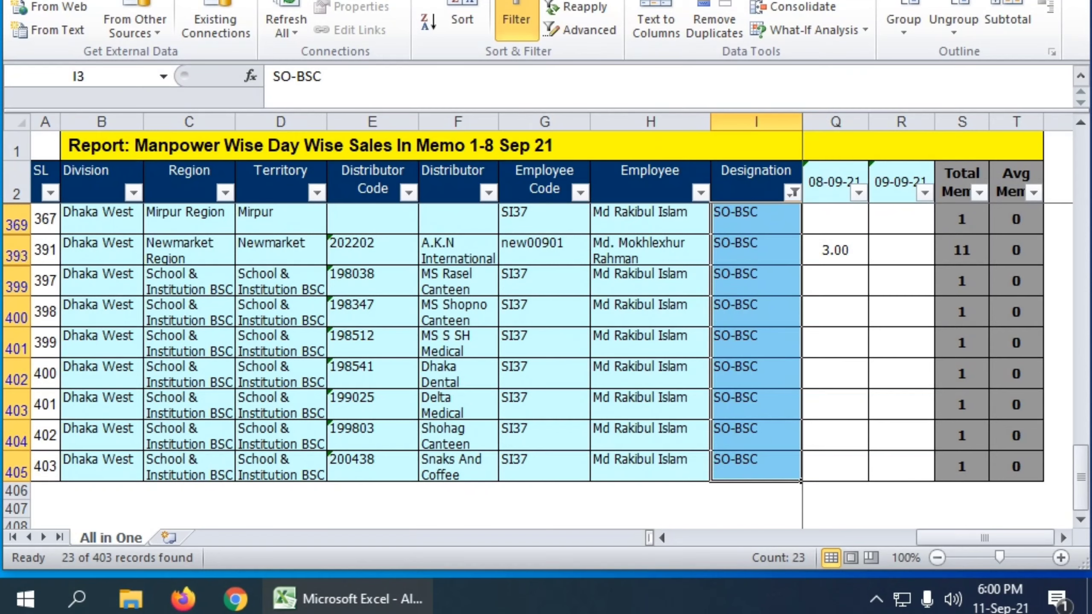
{"action": "scroll", "coordinate": [516, 344], "scroll_direction": "up", "scroll_amount": 5}
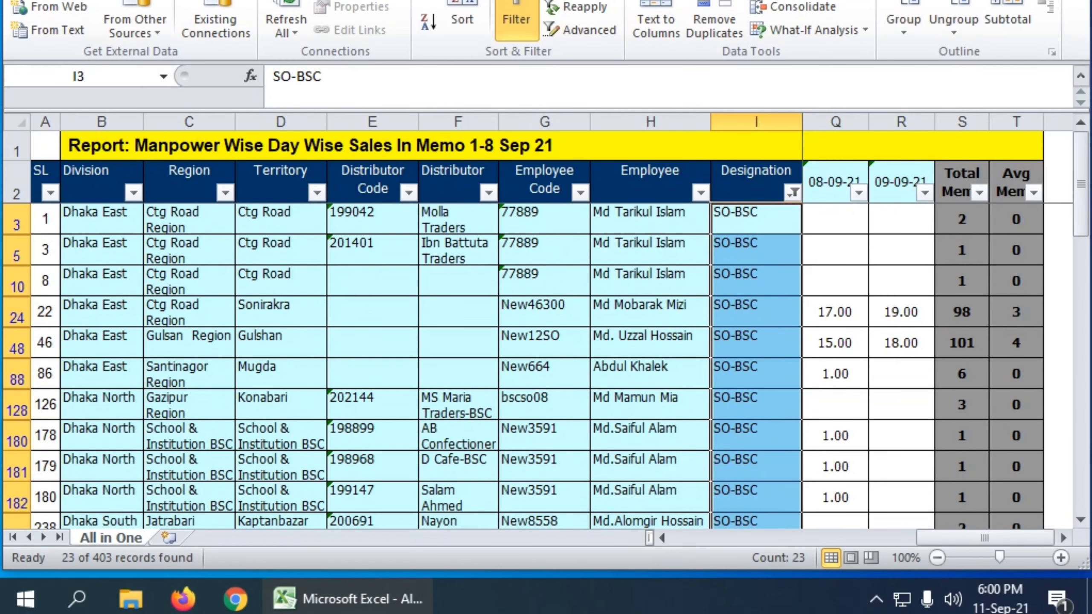
{"action": "left_click", "coordinate": [651, 280]}
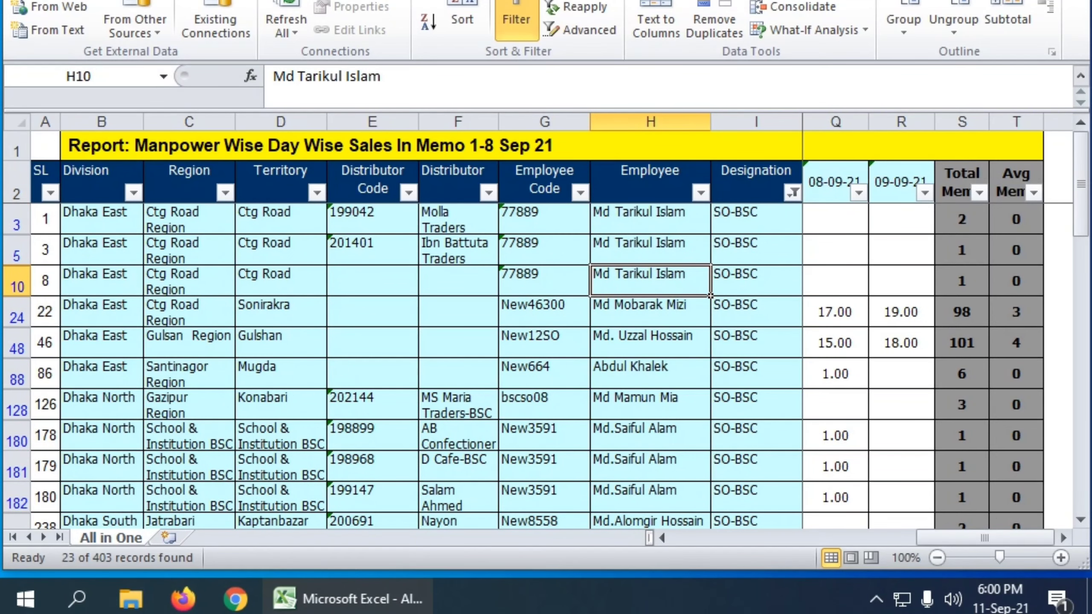
Switch the Designation filter from SO-BSC to SR-BSC only, and select the filtered Employee cells to get their count.
{"action": "left_click", "coordinate": [793, 192]}
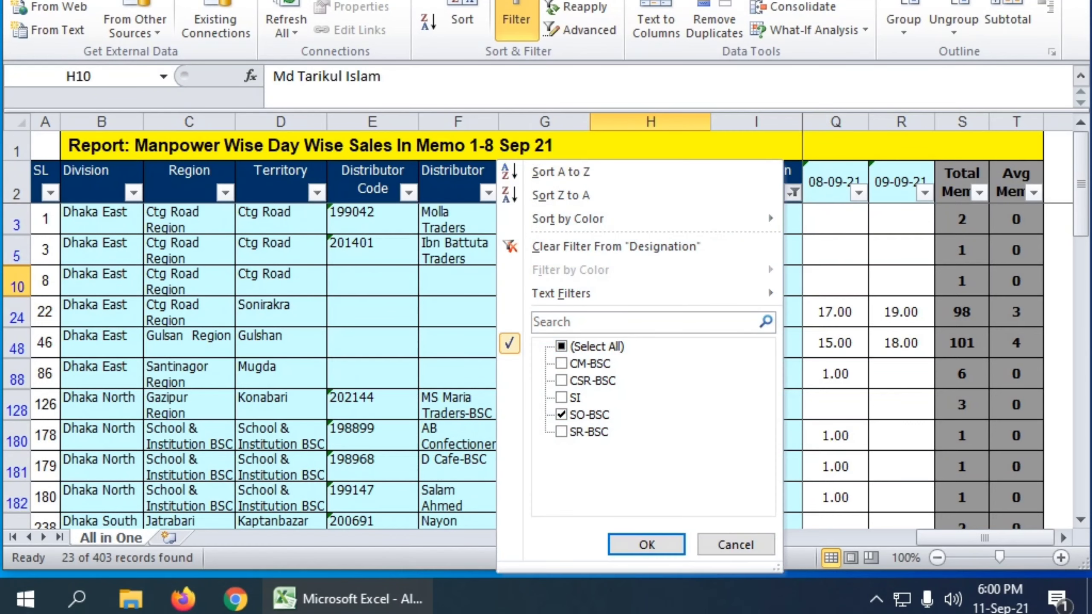
{"action": "left_click", "coordinate": [561, 414]}
{"action": "left_click", "coordinate": [561, 432]}
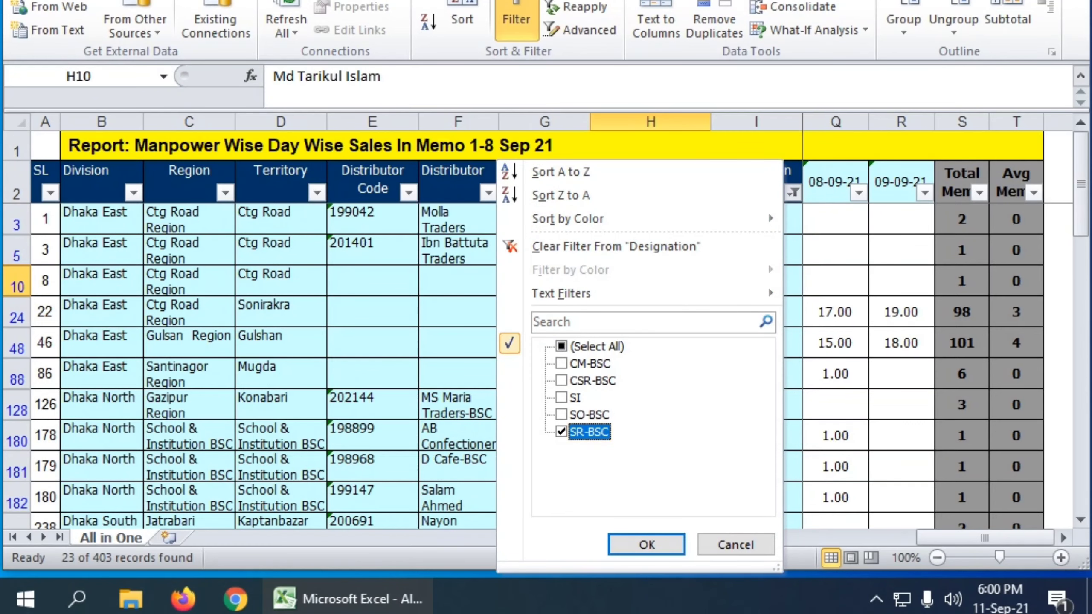
{"action": "left_click", "coordinate": [647, 545]}
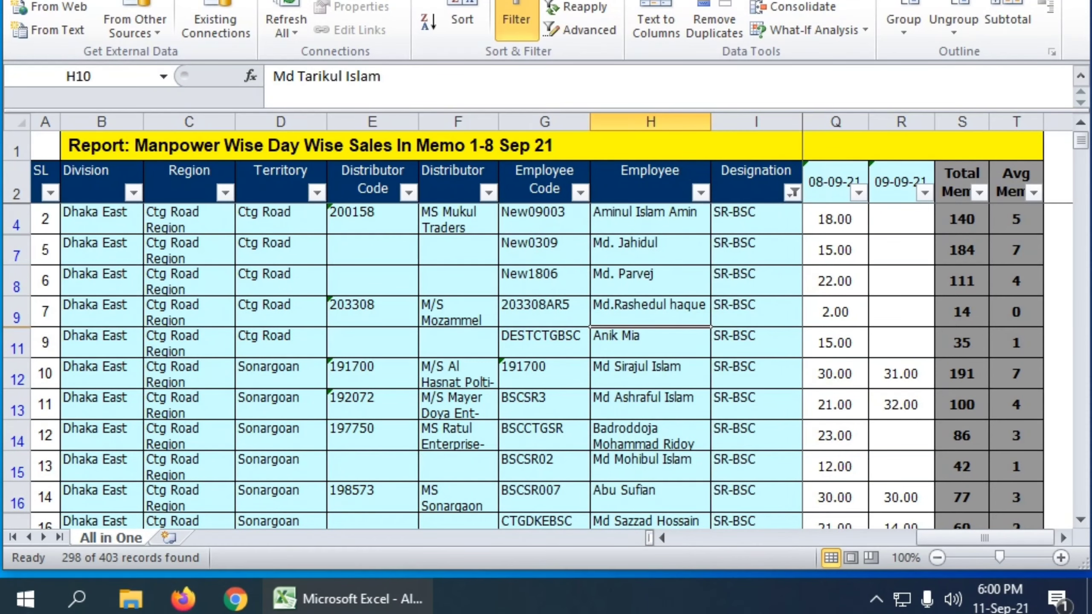
{"action": "left_click_drag", "start_coordinate": [649, 220], "coordinate": [649, 473]}
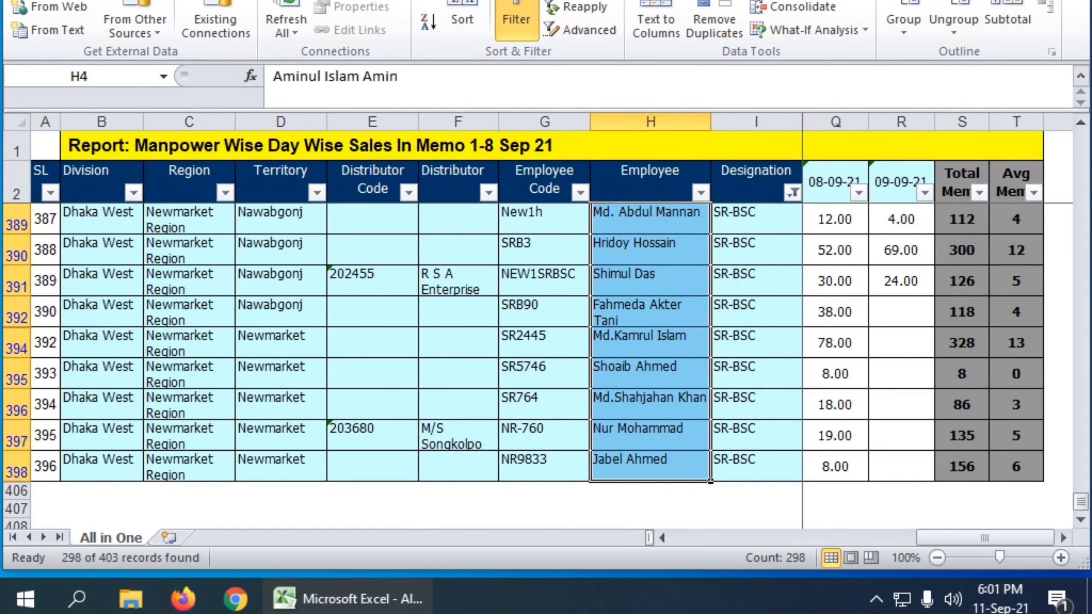
{"action": "left_click_drag", "start_coordinate": [1081, 502], "coordinate": [1081, 140]}
{"action": "left_click", "coordinate": [373, 312]}
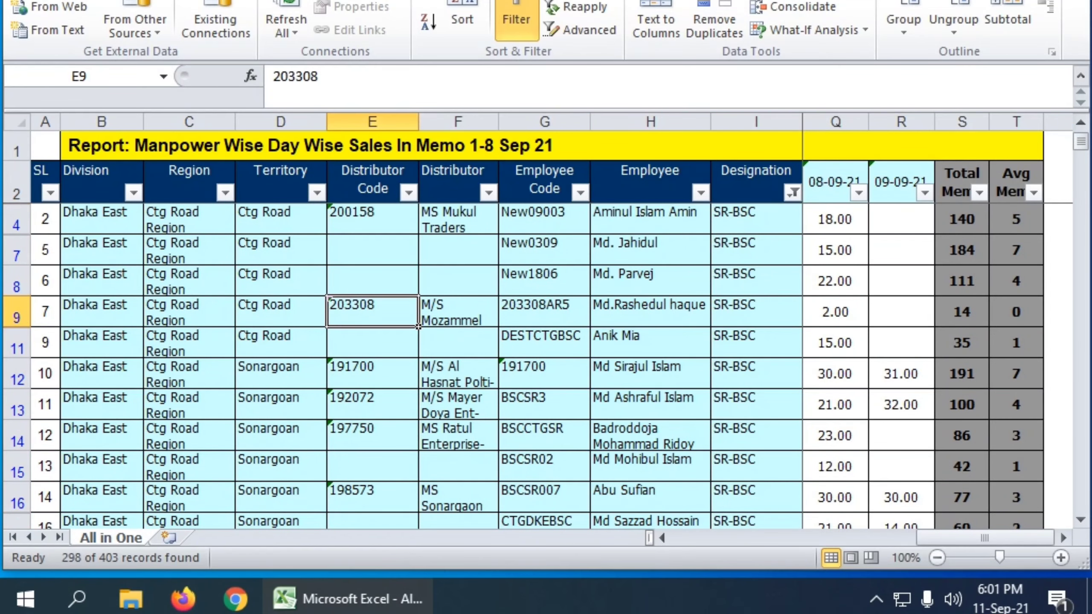
Show all designations again by selecting every value in the Designation column's filter.
{"action": "left_click", "coordinate": [792, 192]}
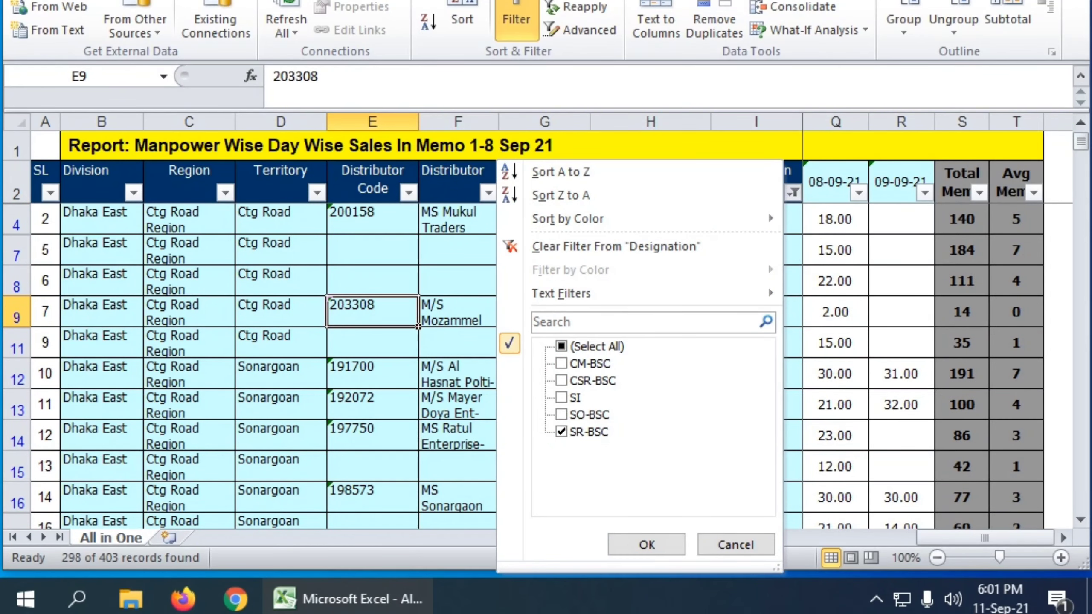
{"action": "left_click", "coordinate": [561, 346]}
{"action": "left_click", "coordinate": [647, 544]}
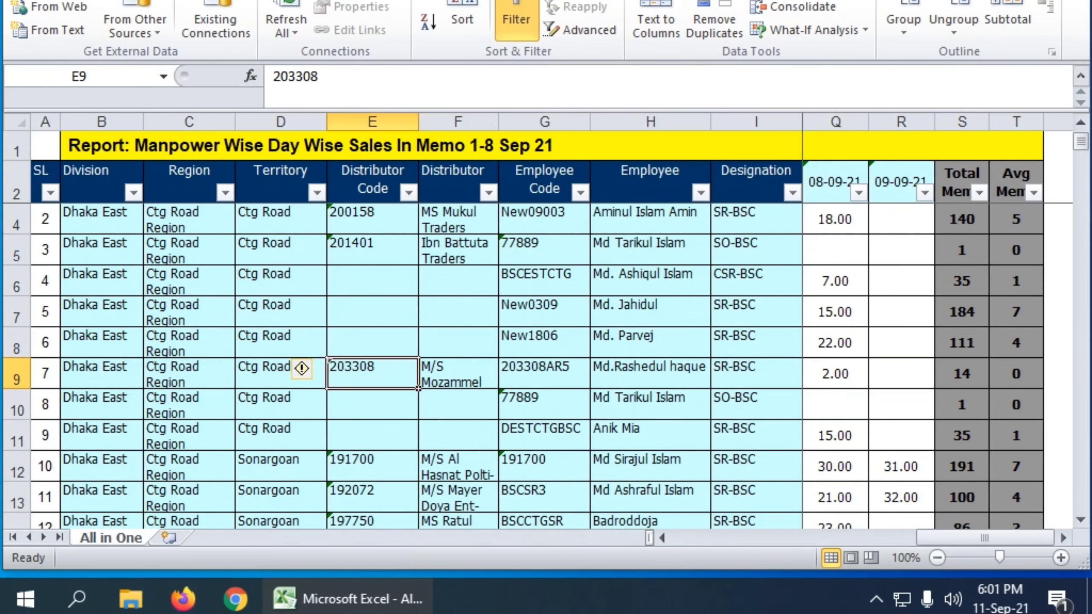
{"action": "scroll", "coordinate": [537, 344], "scroll_direction": "up", "scroll_amount": 1}
Filter the Territory column to show only Mirpur.
{"action": "left_click", "coordinate": [280, 250]}
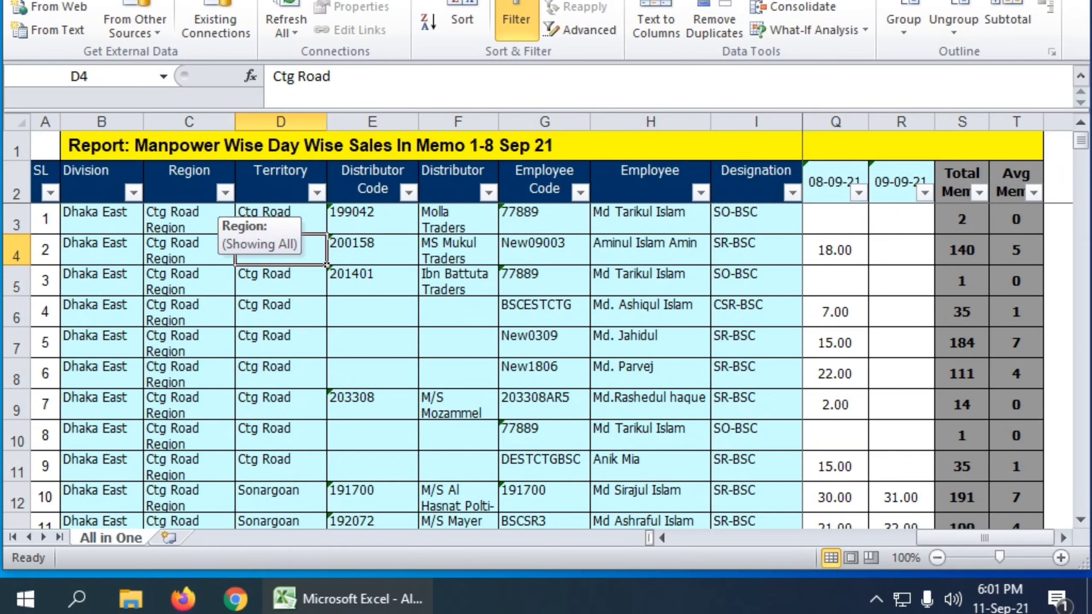
{"action": "left_click", "coordinate": [317, 193]}
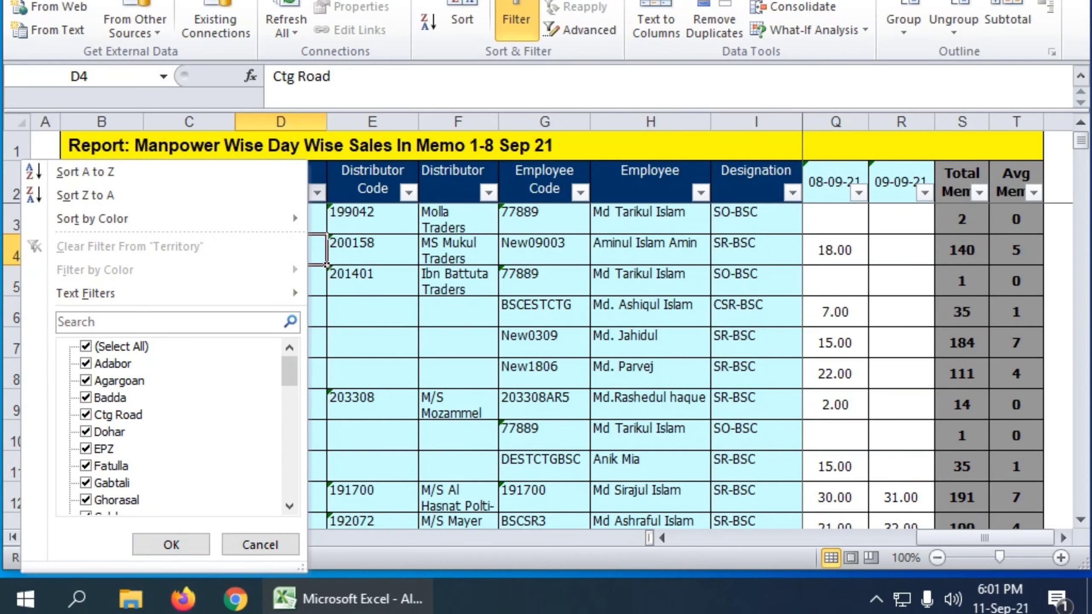
{"action": "left_click", "coordinate": [86, 346]}
{"action": "scroll", "coordinate": [169, 425], "scroll_direction": "down", "scroll_amount": 3}
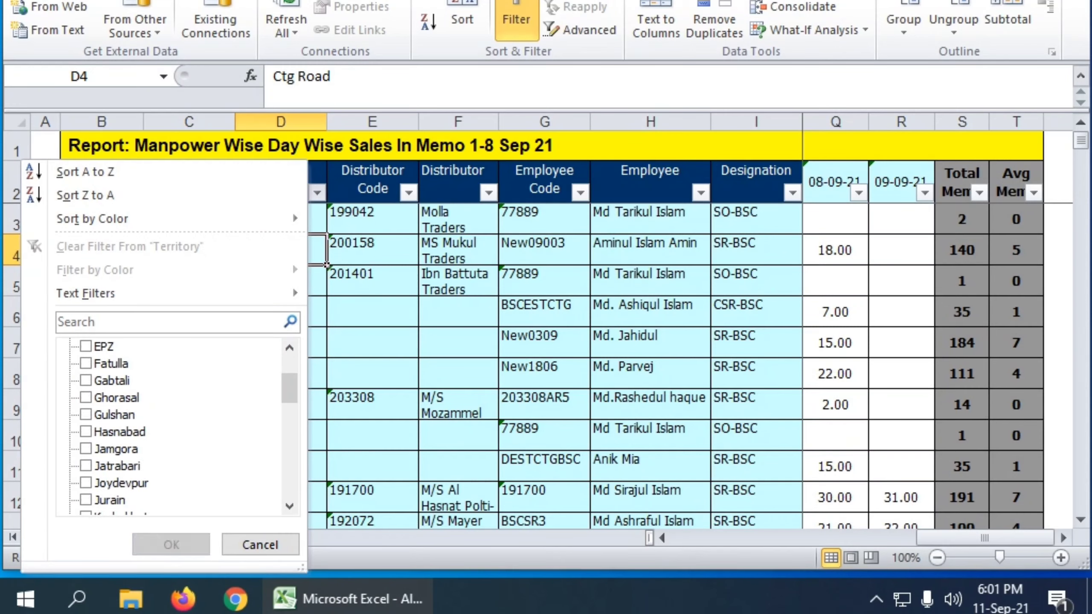
{"action": "scroll", "coordinate": [172, 426], "scroll_direction": "down", "scroll_amount": 2}
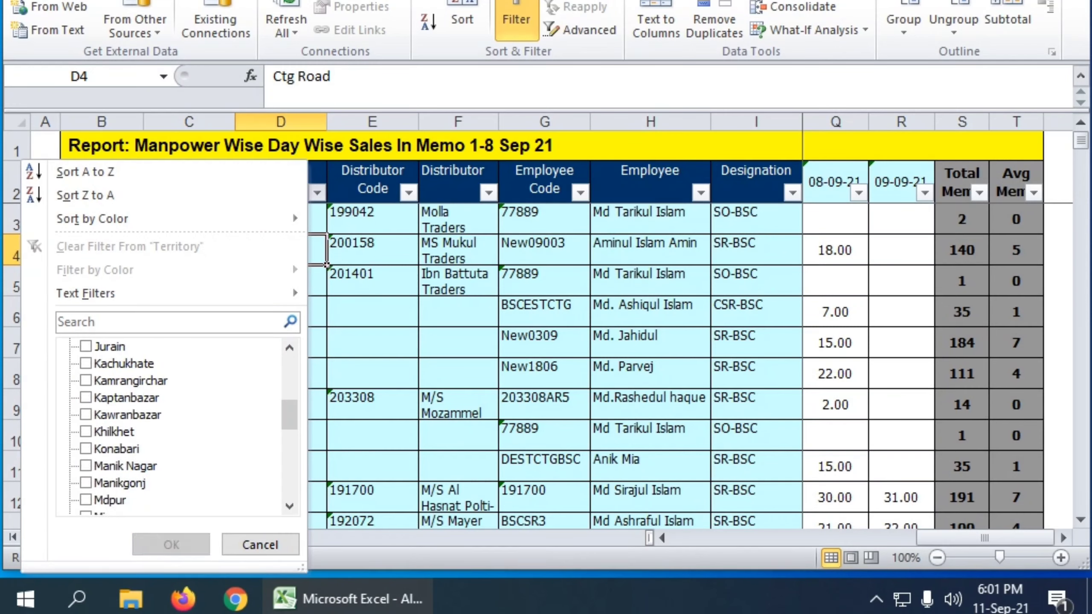
{"action": "scroll", "coordinate": [172, 425], "scroll_direction": "down", "scroll_amount": 2}
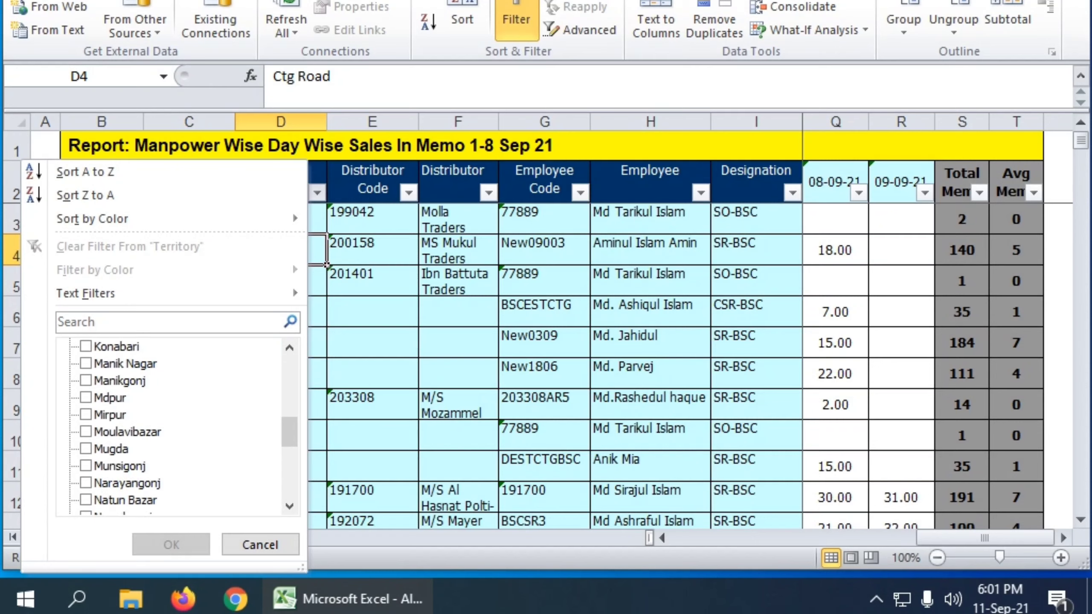
{"action": "left_click", "coordinate": [86, 415]}
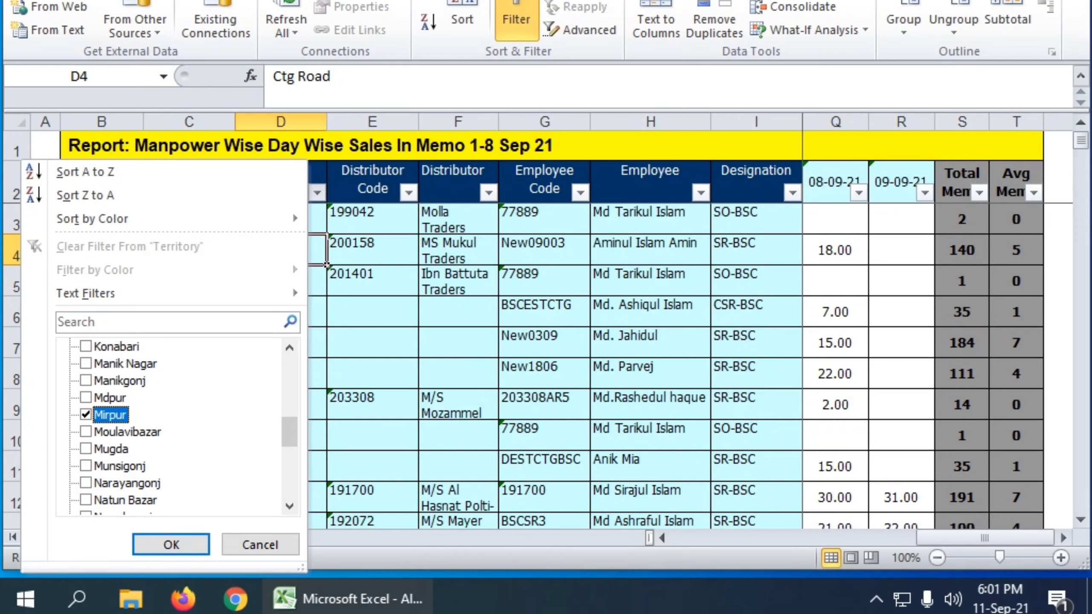
{"action": "left_click", "coordinate": [171, 545]}
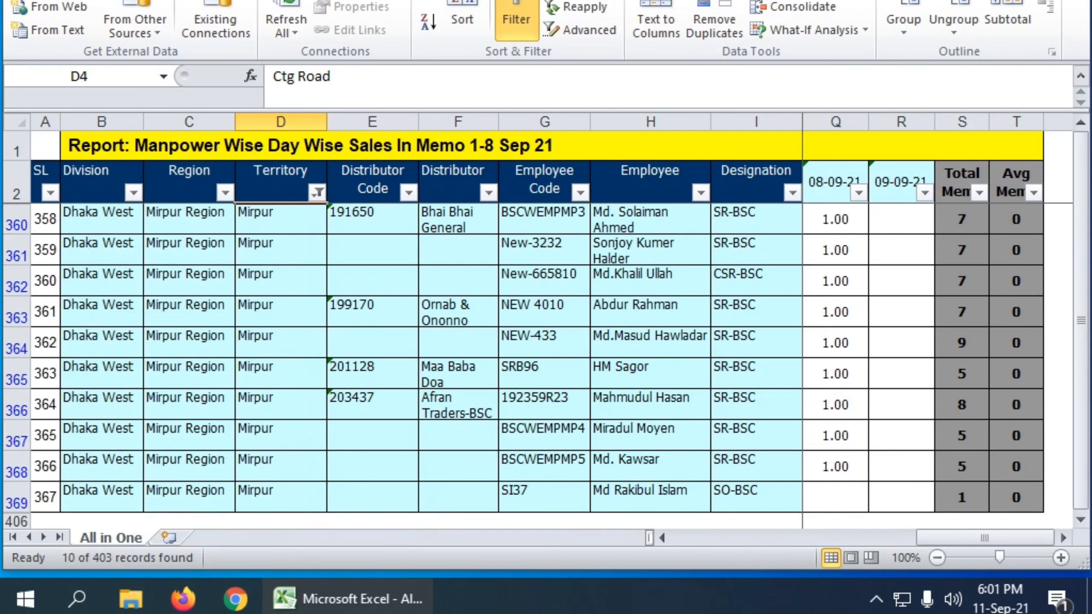
Select the Mirpur territory's Employee cells to count them, and check the SO-BSC and SR-BSC entries in the Designation column.
{"action": "left_click_drag", "start_coordinate": [649, 219], "coordinate": [650, 497]}
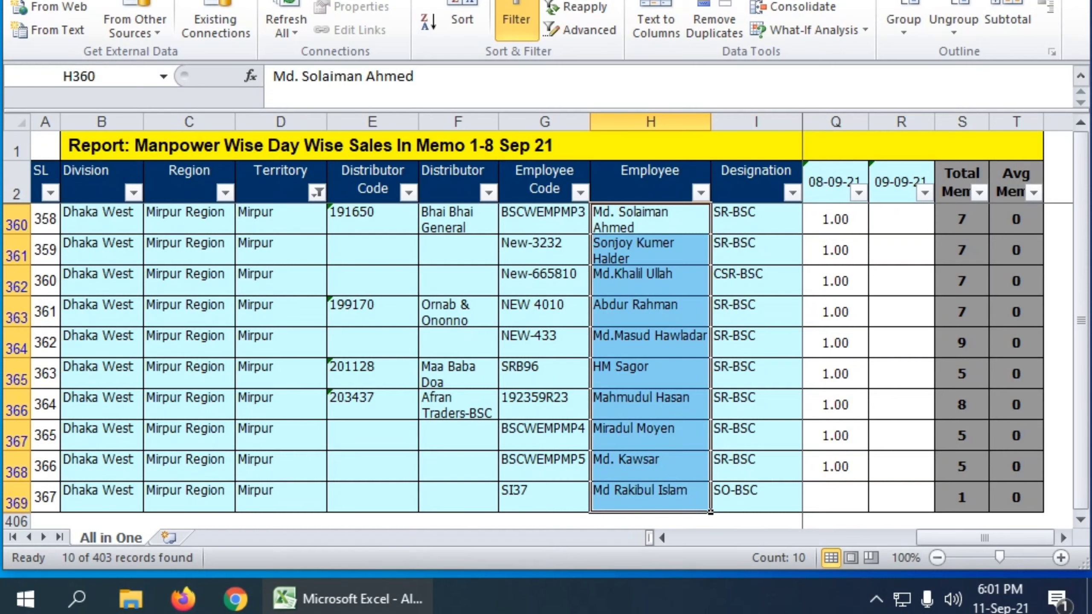
{"action": "left_click", "coordinate": [757, 497]}
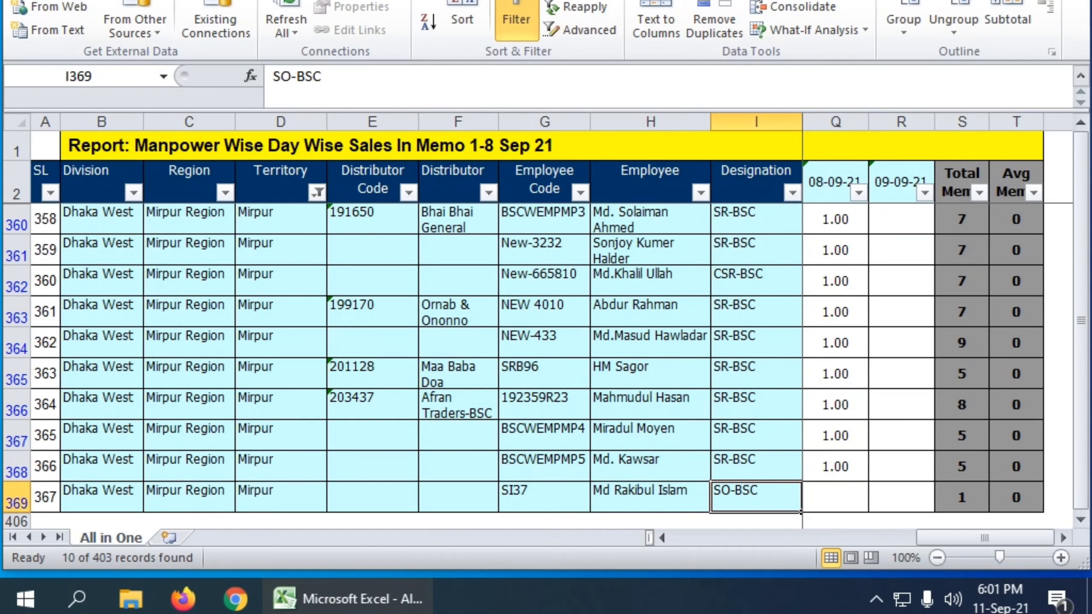
{"action": "left_click", "coordinate": [757, 249]}
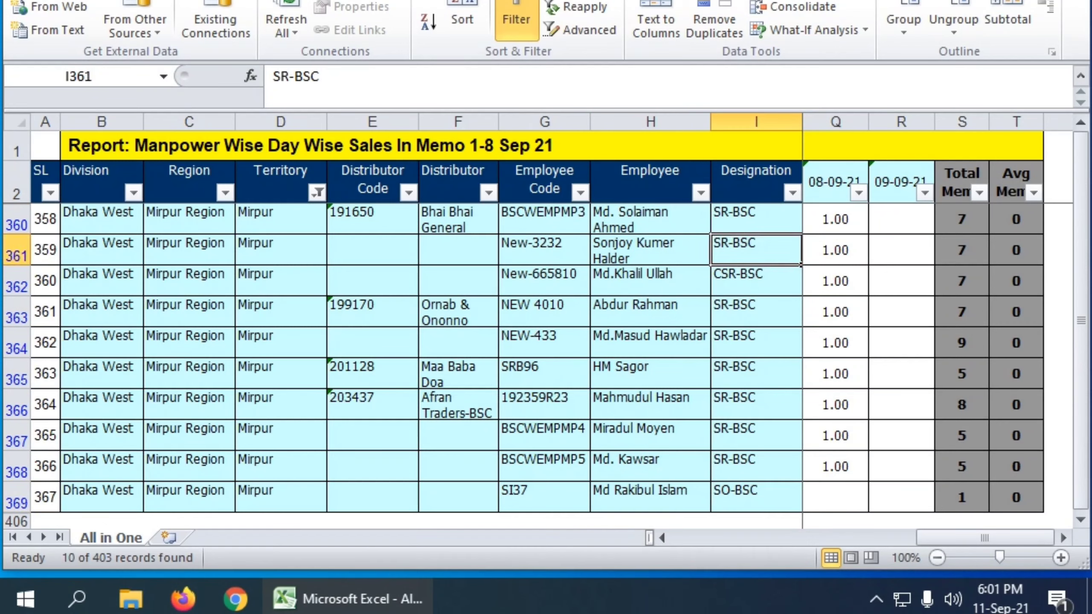
Filter the Mirpur rows by designation to show only SO-BSC.
{"action": "left_click", "coordinate": [793, 193]}
{"action": "left_click", "coordinate": [561, 346]}
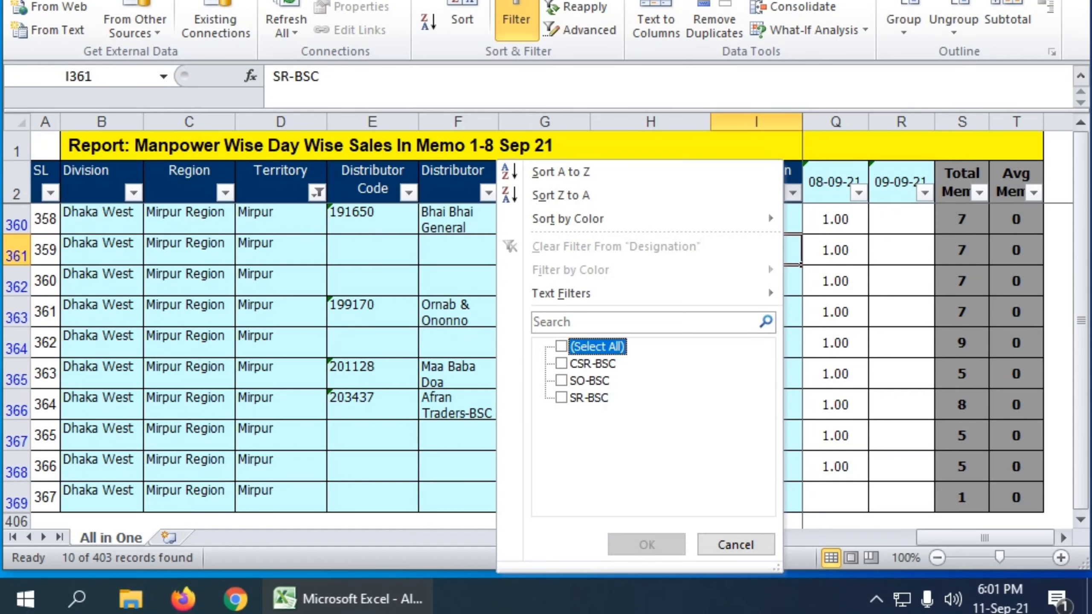
{"action": "left_click", "coordinate": [561, 380]}
{"action": "left_click", "coordinate": [647, 545]}
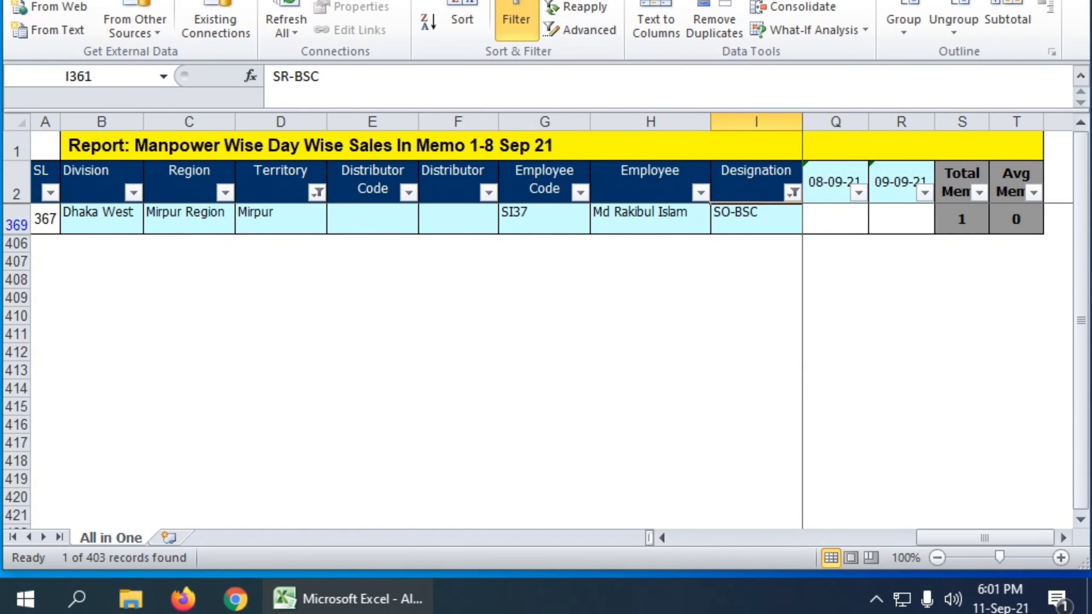
Change the Designation filter for the Mirpur rows to show only CSR-BSC.
{"action": "left_click", "coordinate": [793, 192]}
{"action": "left_click", "coordinate": [561, 380]}
{"action": "left_click", "coordinate": [561, 363]}
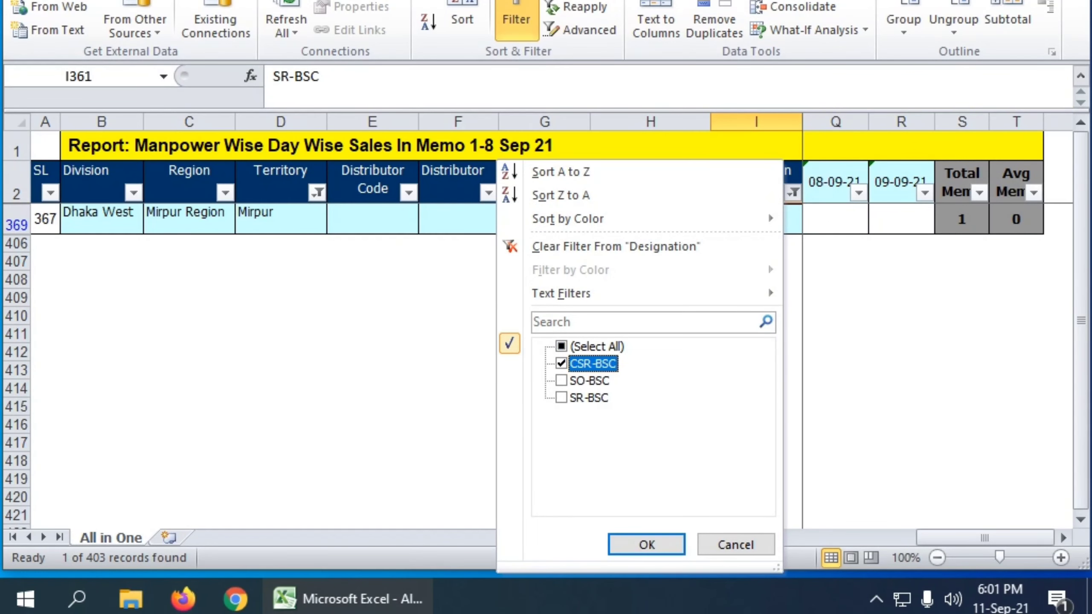
{"action": "left_click", "coordinate": [647, 544]}
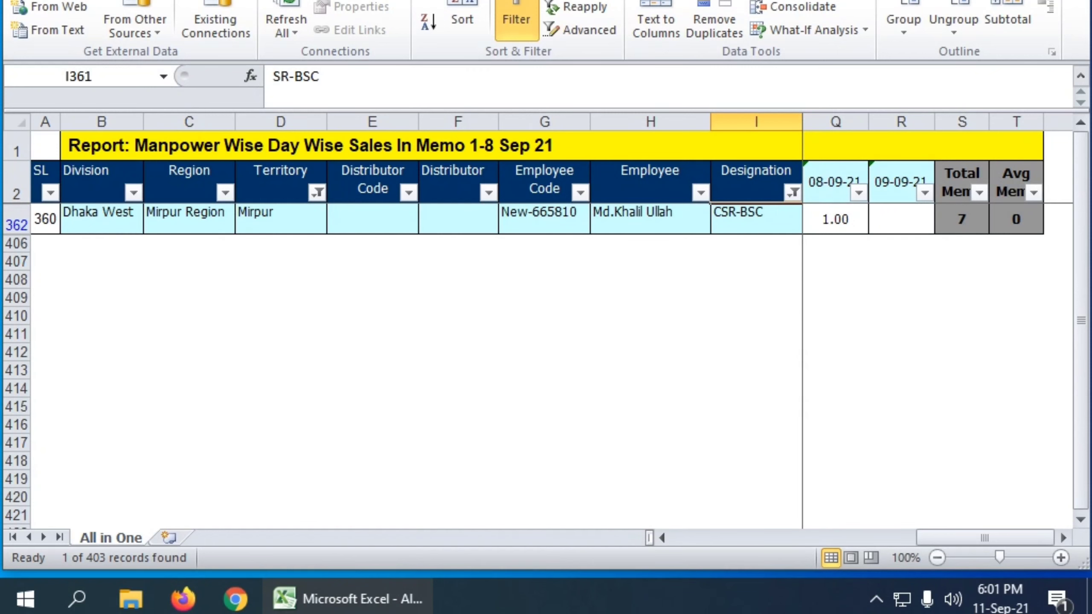
Change the Designation filter for Mirpur to only SR-BSC, and select the filtered Designation cells to get their count.
{"action": "left_click", "coordinate": [793, 192]}
{"action": "left_click", "coordinate": [561, 363]}
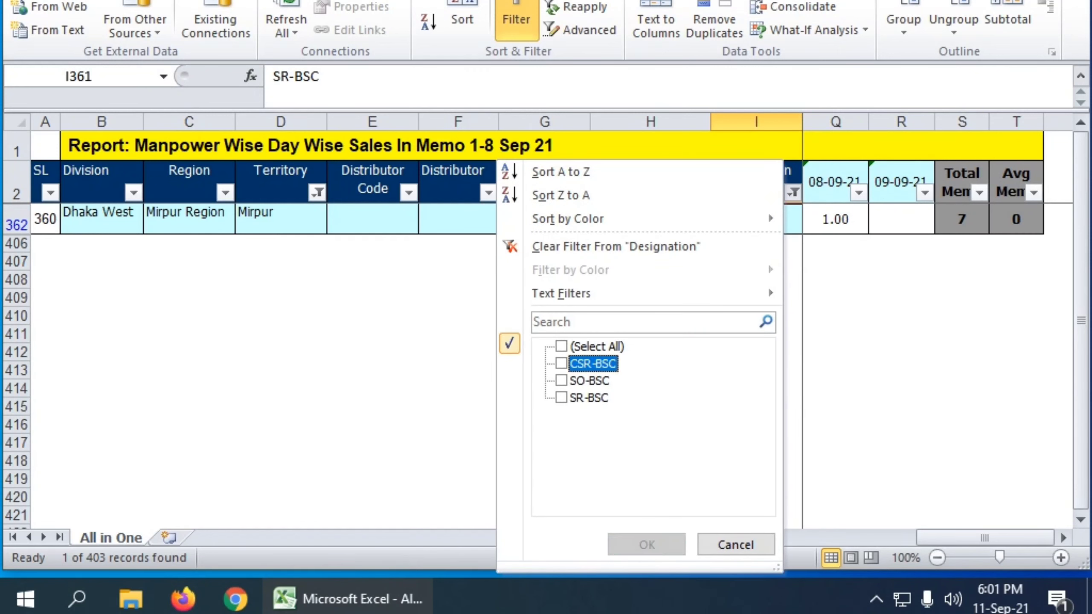
{"action": "left_click", "coordinate": [561, 397]}
{"action": "left_click", "coordinate": [561, 397]}
{"action": "left_click", "coordinate": [647, 545]}
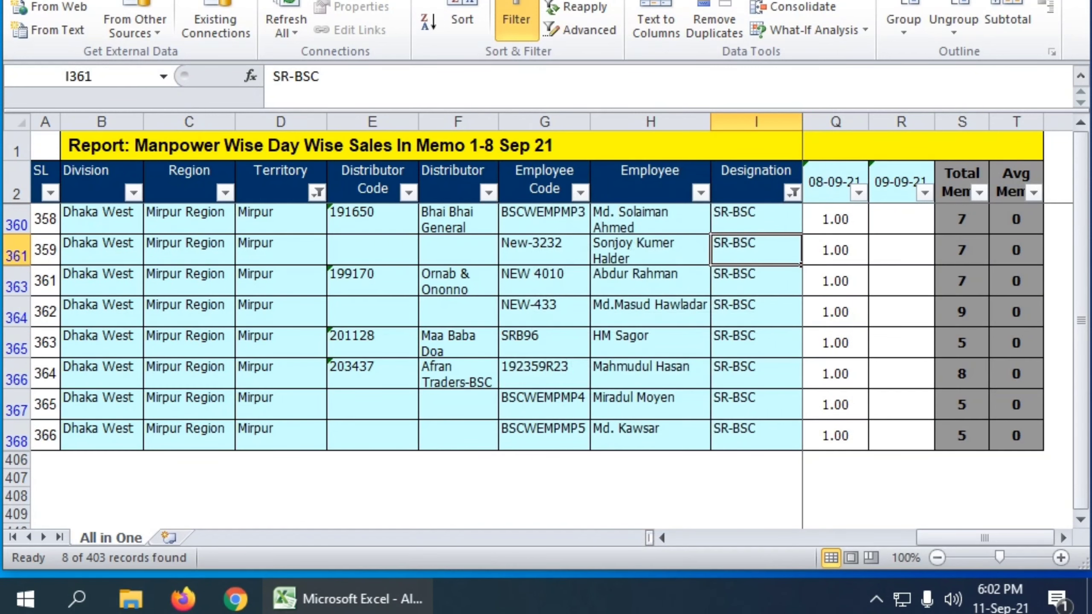
{"action": "left_click", "coordinate": [755, 218]}
{"action": "left_click_drag", "start_coordinate": [756, 218], "coordinate": [756, 435]}
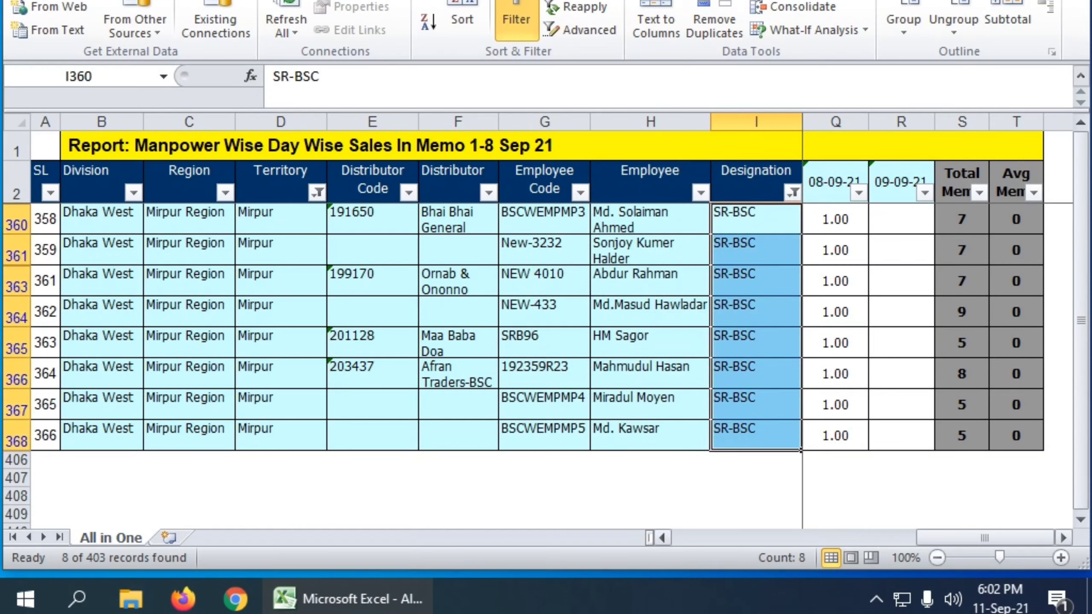
{"action": "left_click", "coordinate": [651, 311]}
Select all values in the Designation filter so every designation in the Mirpur territory is shown.
{"action": "left_click", "coordinate": [793, 193]}
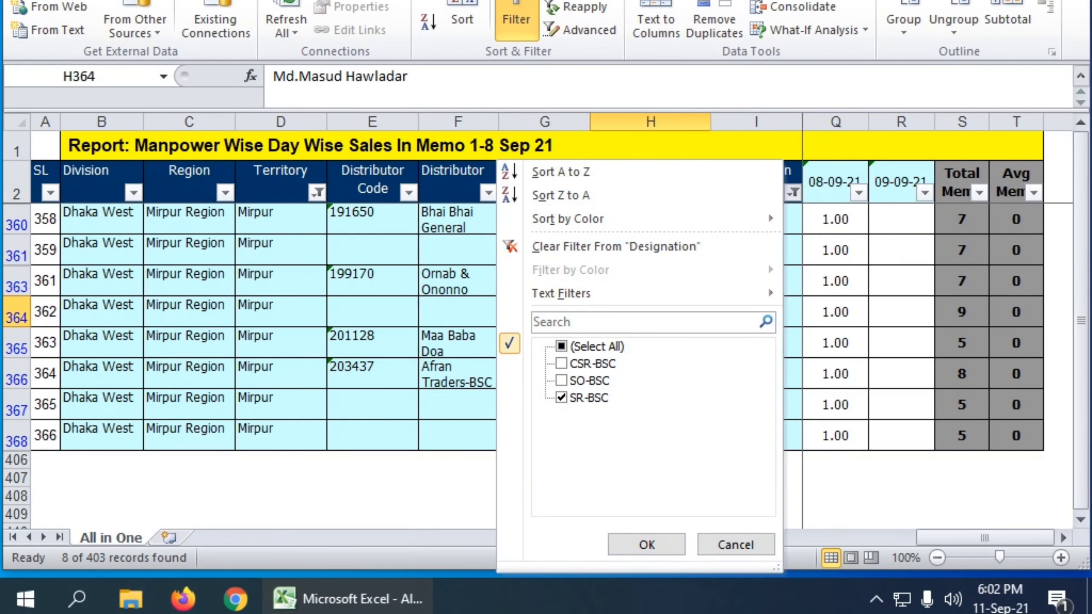
{"action": "left_click", "coordinate": [562, 347]}
{"action": "key", "text": "Return"}
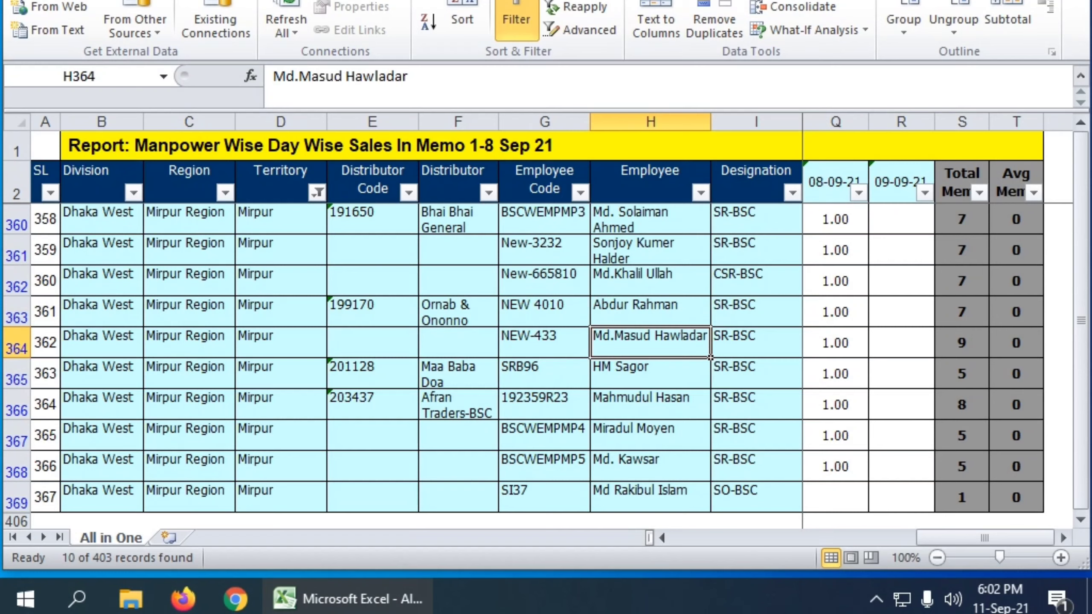
Review the Division, Region, Territory and Distributor Code header cells as the report's drill-down levels.
{"action": "left_click", "coordinate": [95, 178]}
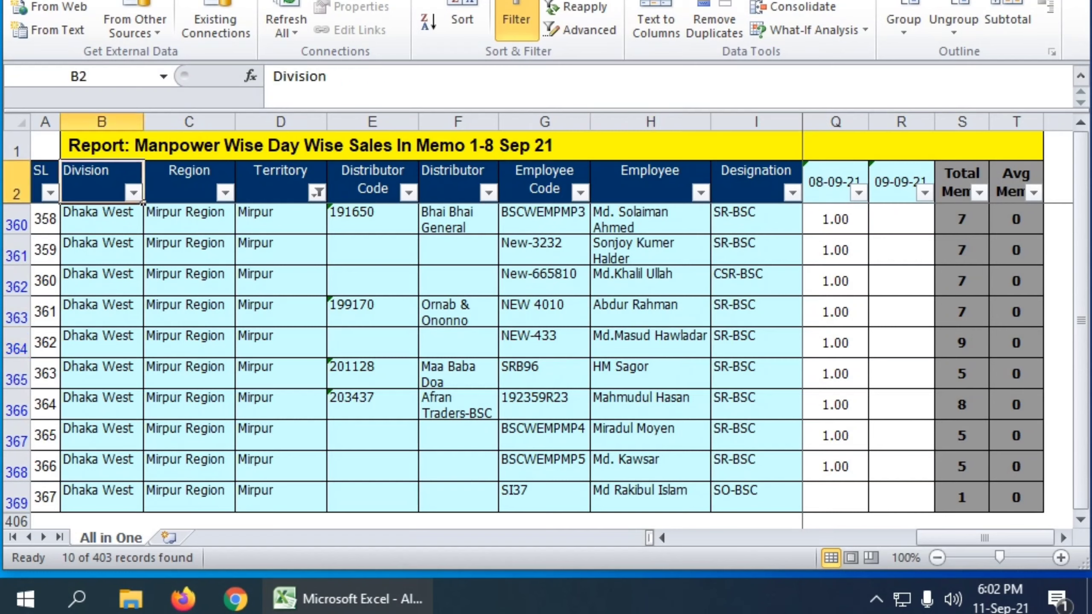
{"action": "left_click", "coordinate": [189, 177]}
{"action": "left_click", "coordinate": [279, 177]}
{"action": "left_click", "coordinate": [372, 177]}
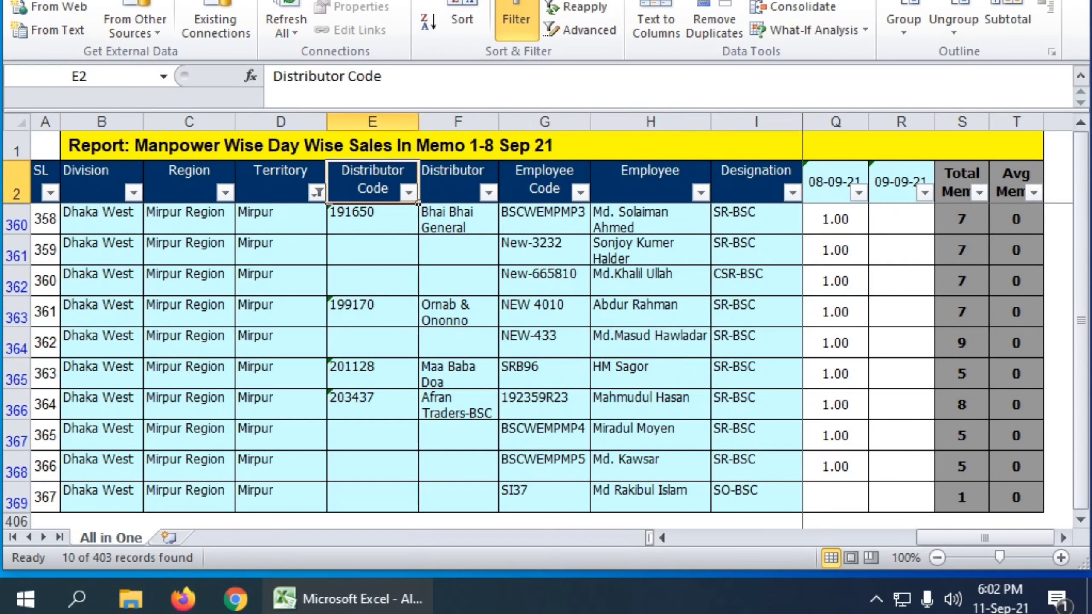
{"action": "left_click", "coordinate": [96, 177]}
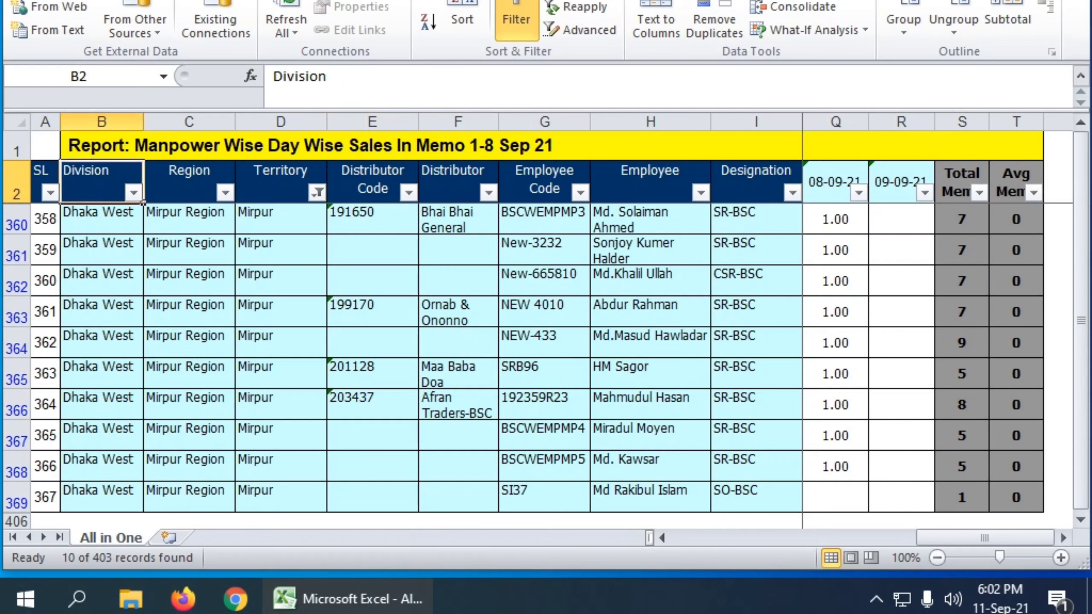
{"action": "left_click", "coordinate": [189, 177]}
{"action": "left_click", "coordinate": [280, 177]}
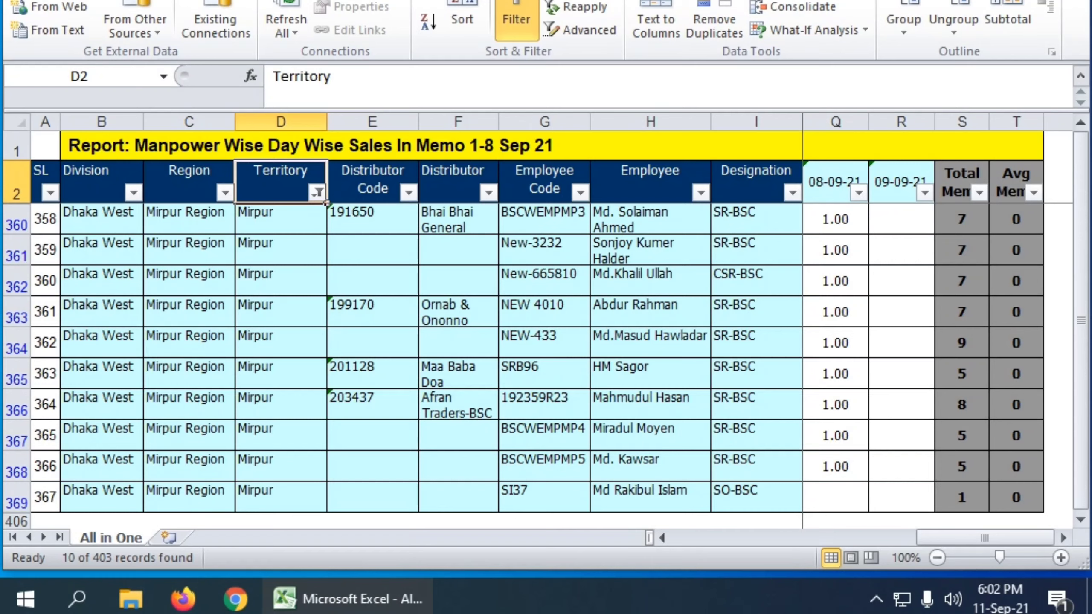
{"action": "left_click", "coordinate": [102, 181]}
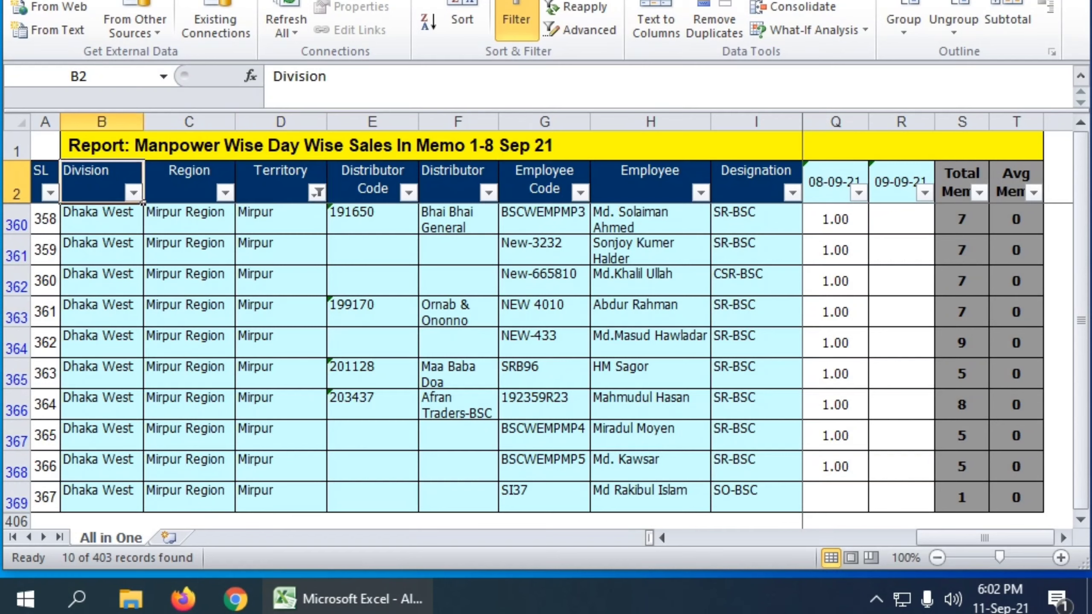